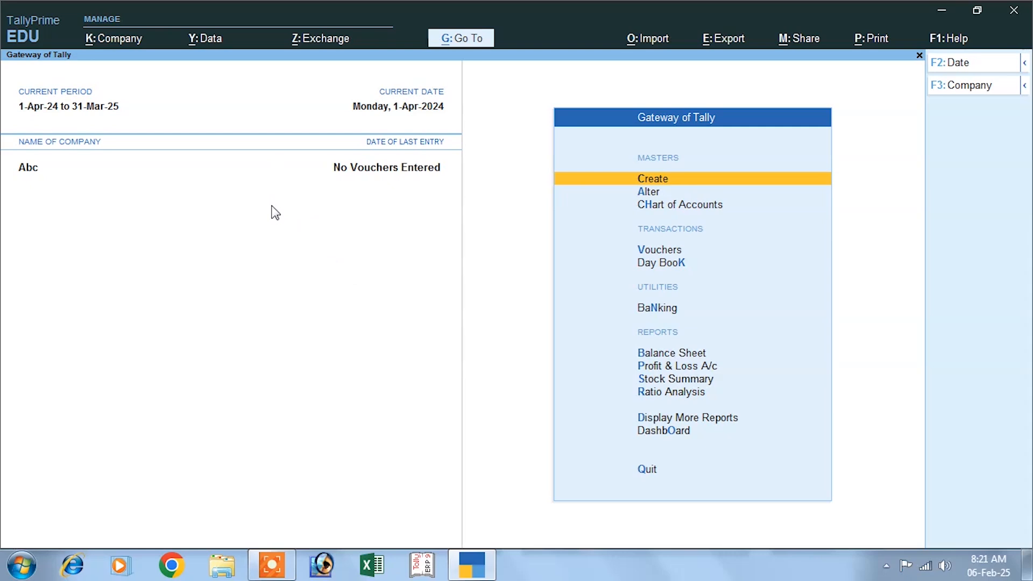
- Enable interest calculation in the company features of Abc and save the changes
click(114, 43)
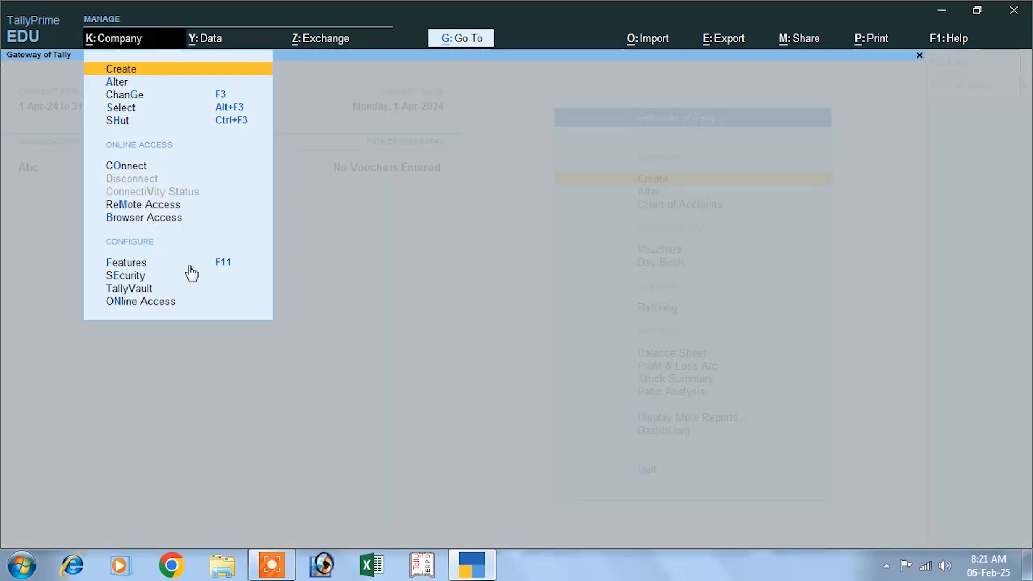
click(225, 264)
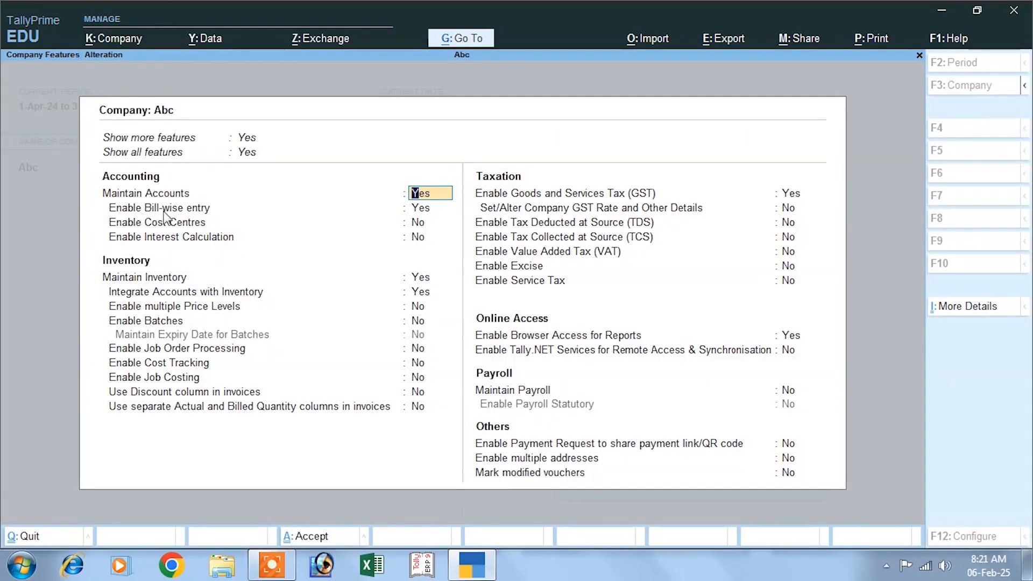
click(413, 211)
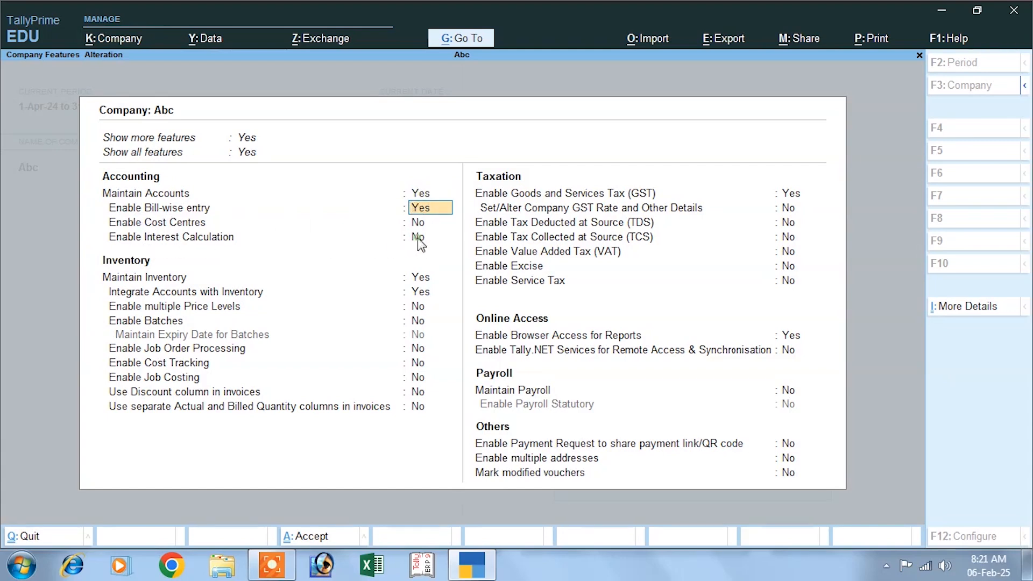
click(418, 237)
text(y)
key(Return)
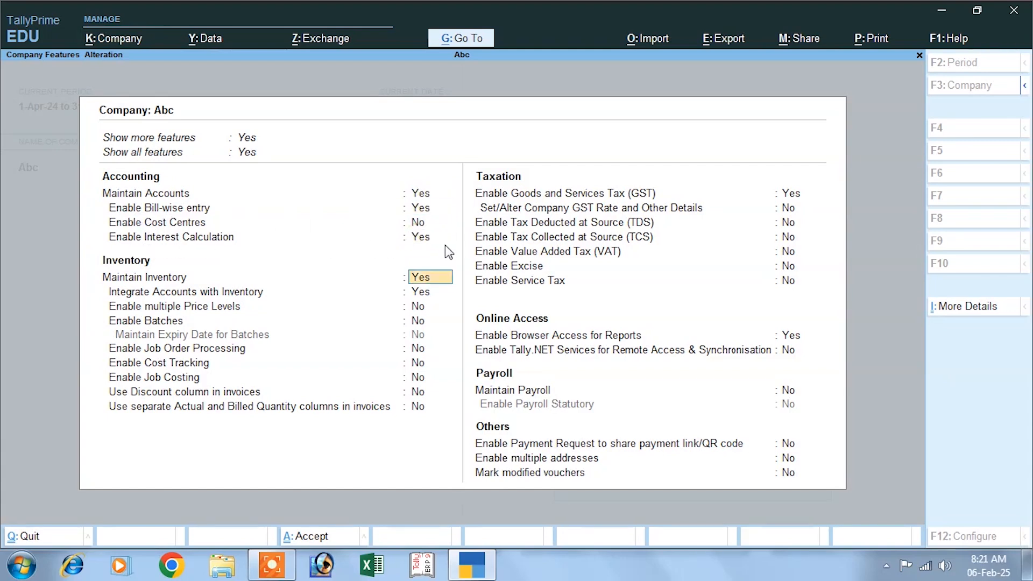
key(ctrl)
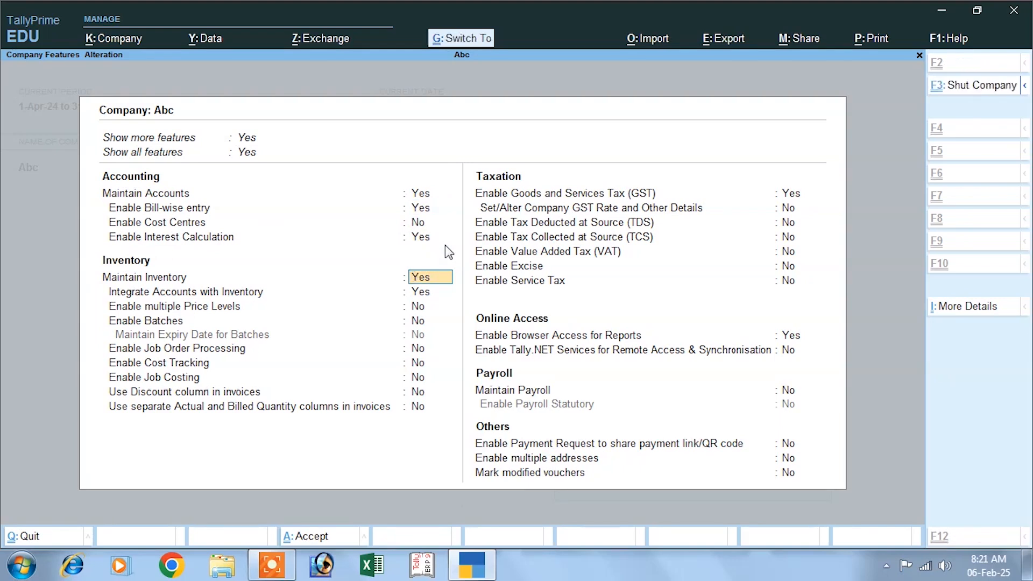
key(ctrl+a)
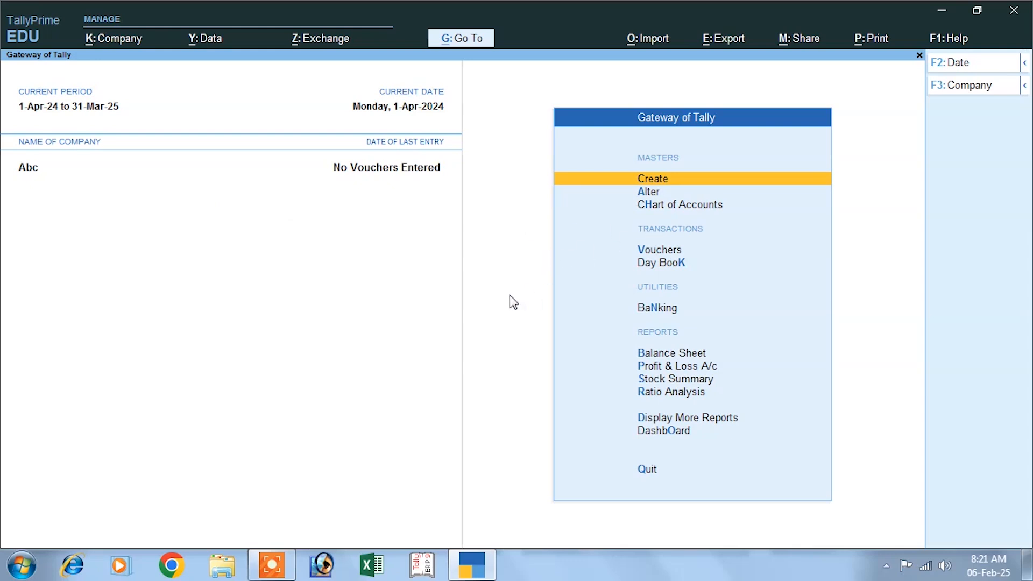
- Start a purchase voucher with supplier invoice number 01 dated 1-Apr-24
click(648, 252)
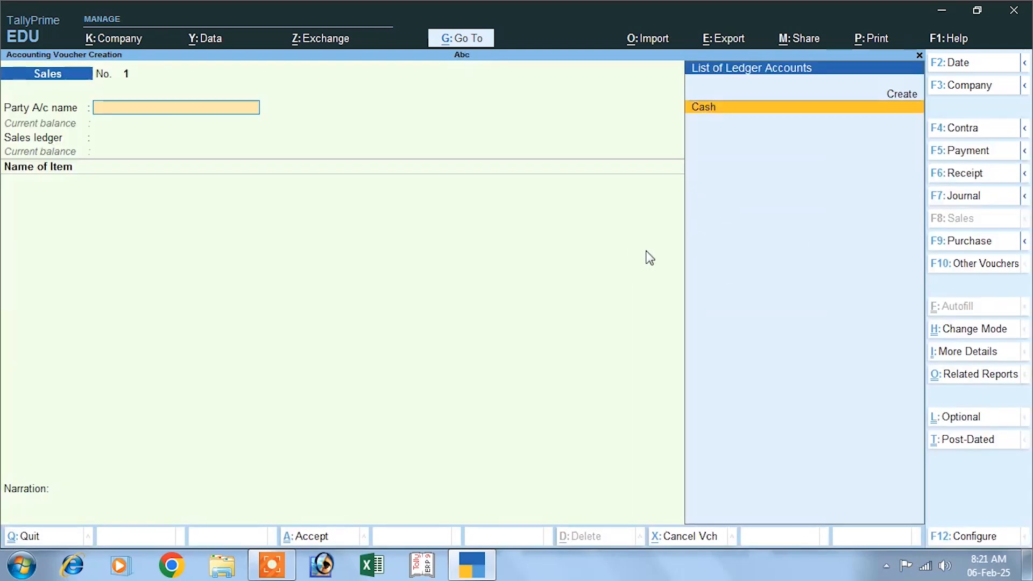
click(939, 245)
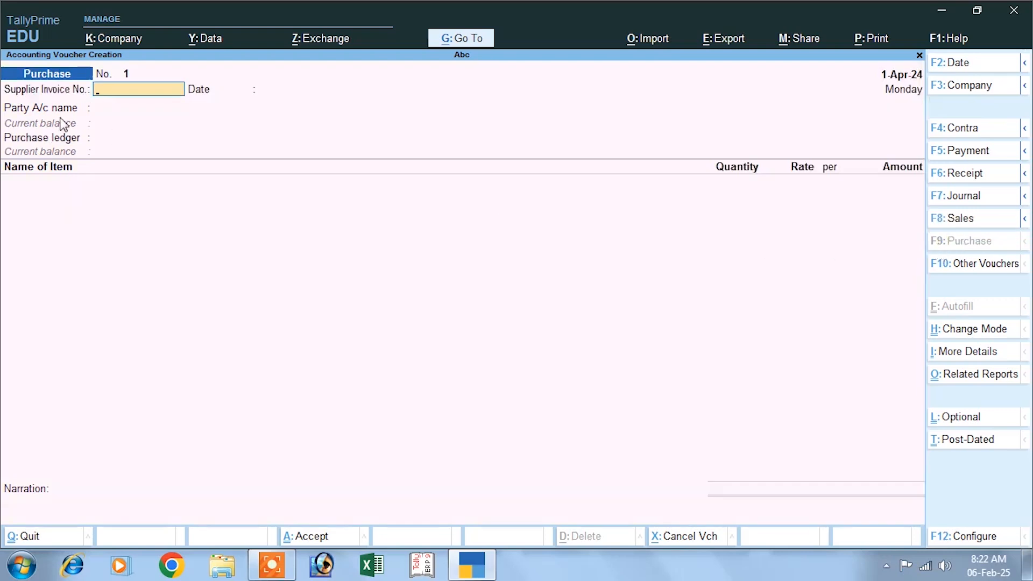
text(01)
key(Return)
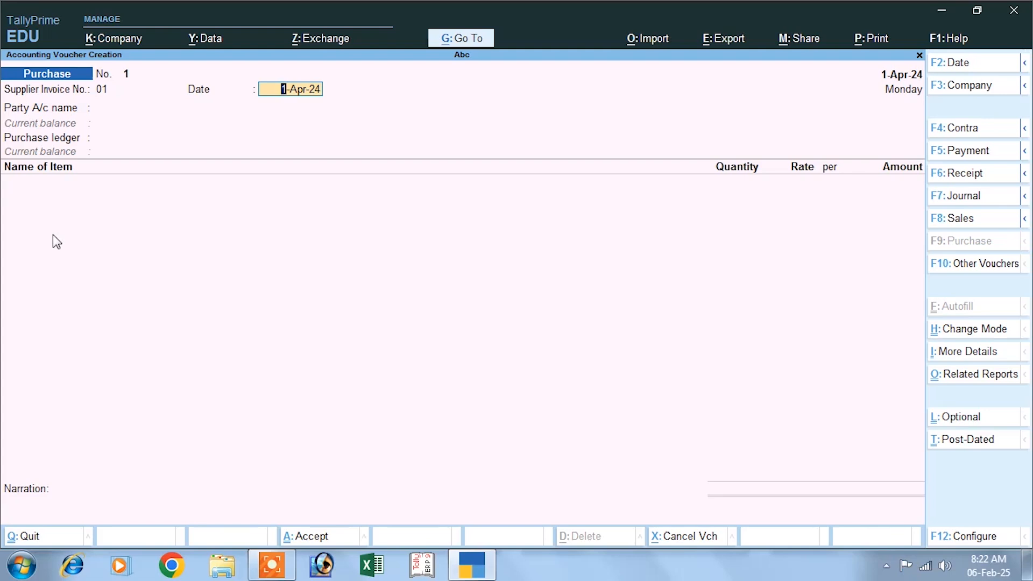
key(Return)
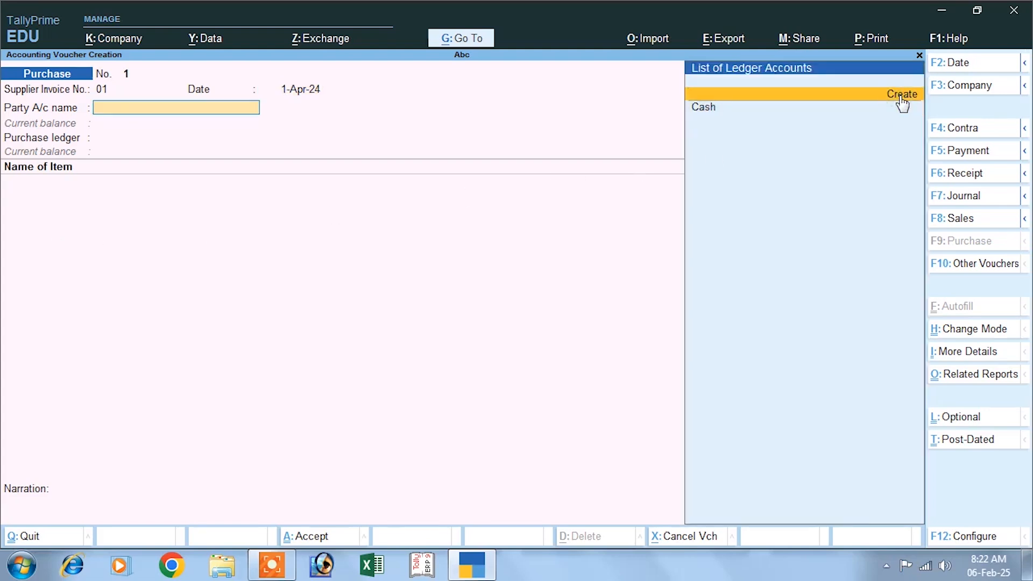
- Create a party ledger with the supplier's name under Sundry Creditors, keeping bill-by-bill balances and the default credit settings
key(Return)
text(Mr A)
key(Return)
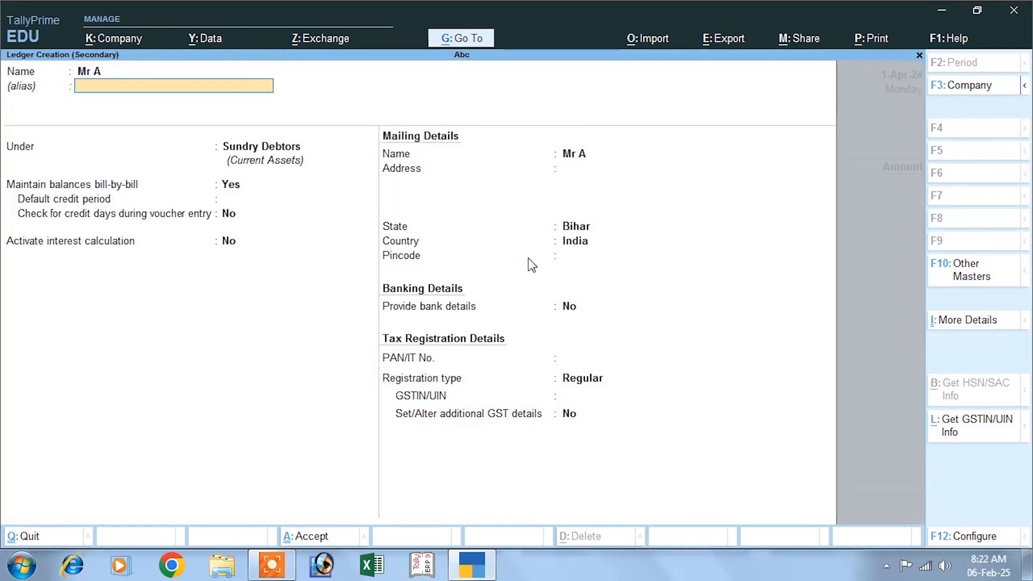
key(Return)
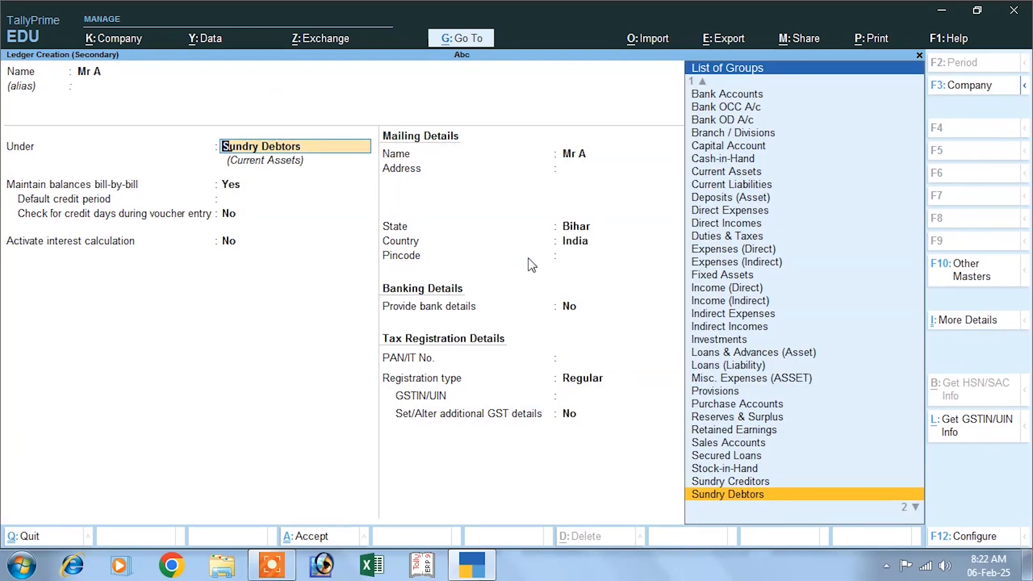
text(S)
key(Down)
key(Down)
key(Down)
key(Down)
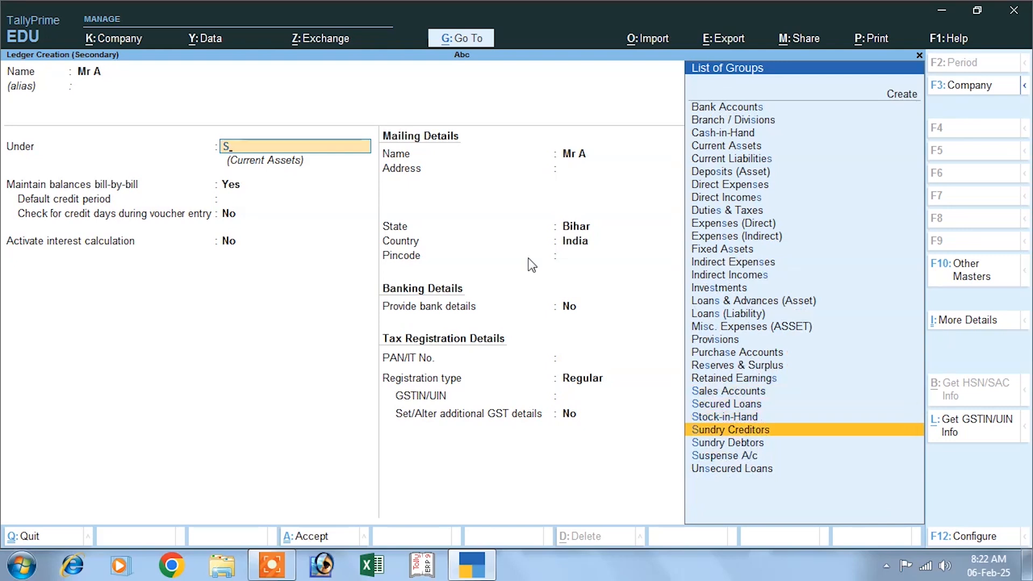
key(Return)
key(Return)
key(Return)
key(Return)
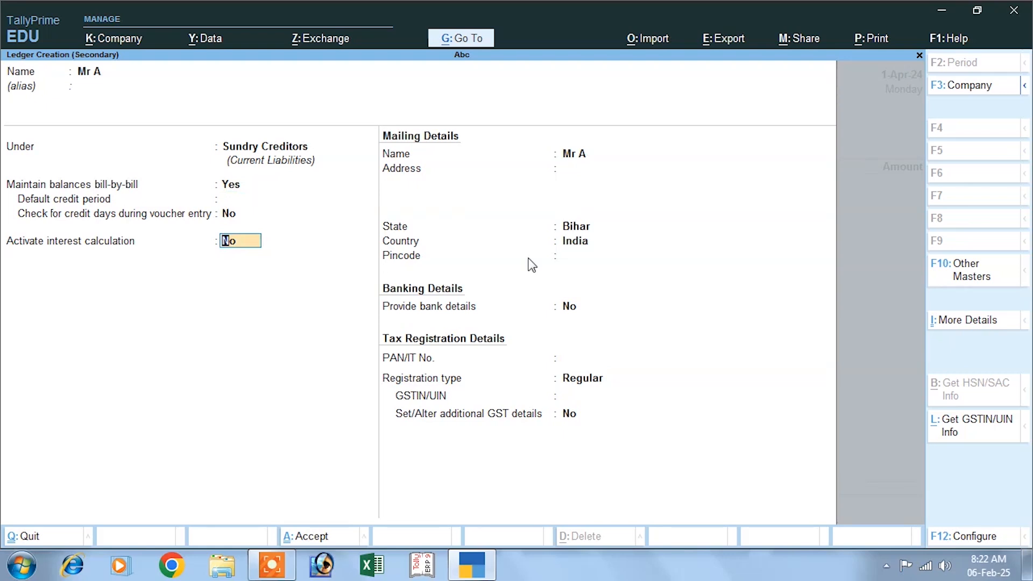
- Activate transaction-by-transaction interest on the supplier ledger, allowing per-transaction overrides and including the transaction date for amounts added and deducted
text(y)
key(Return)
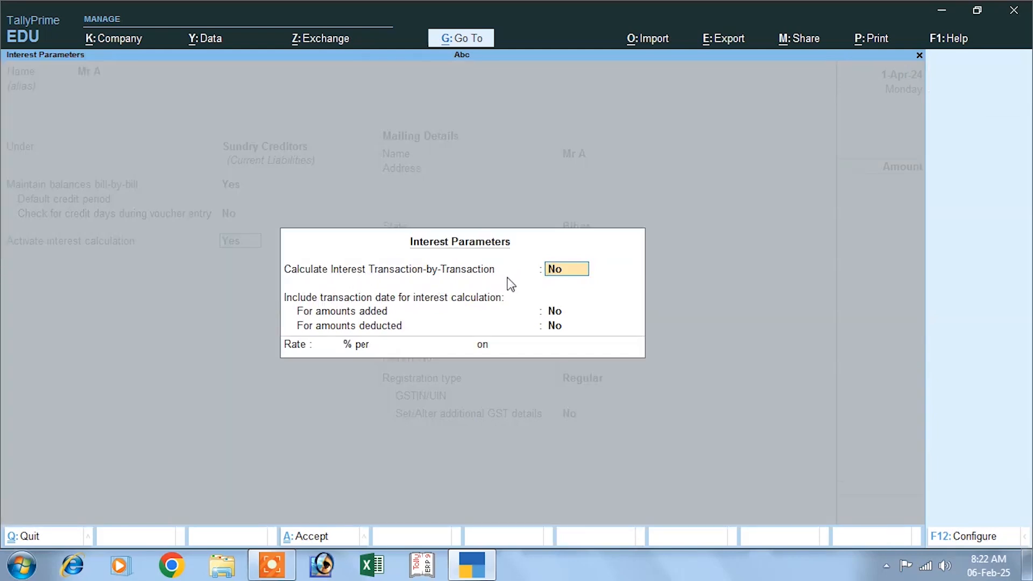
text(y)
key(Return)
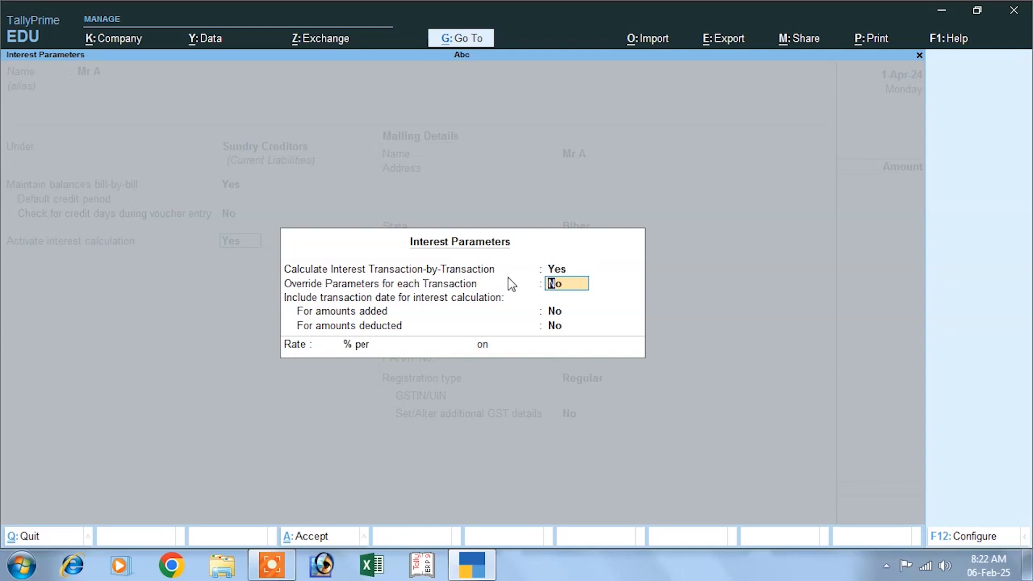
text(y)
key(Return)
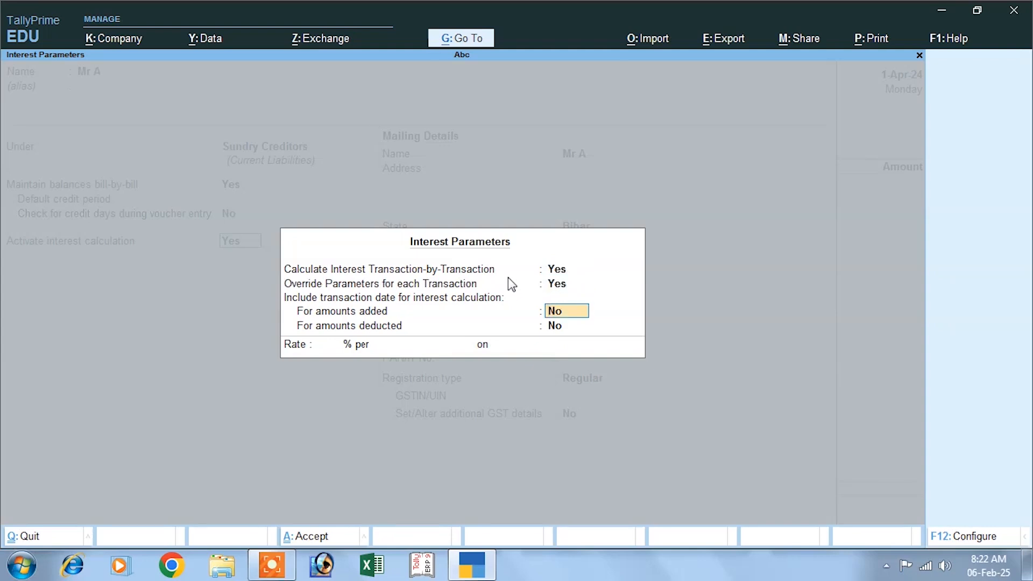
text(y)
key(Return)
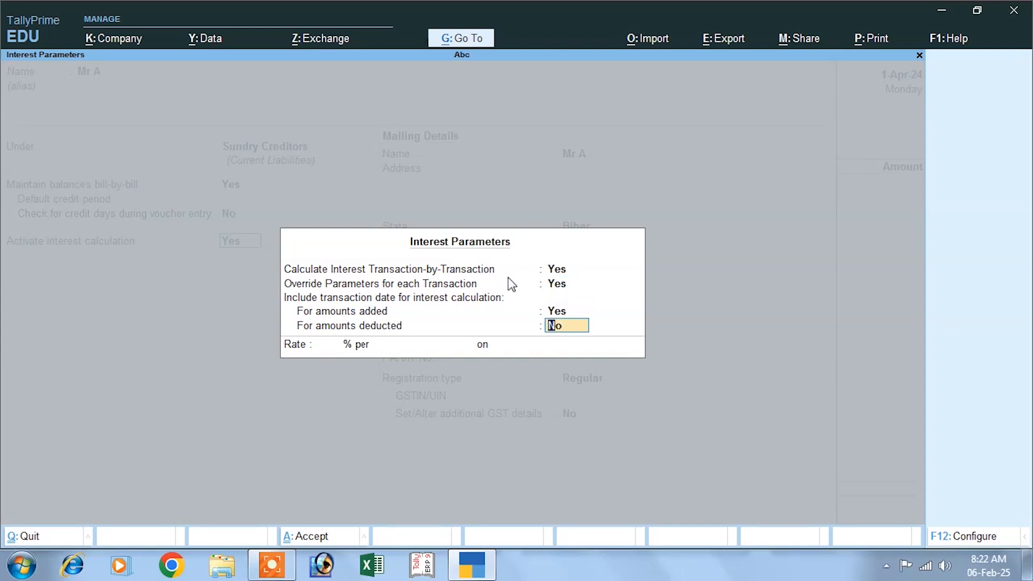
text(y)
key(Return)
- Set the supplier's interest rate to 10% per 30-Day Month on Credit Balances Only and accept the interest parameters
text(10)
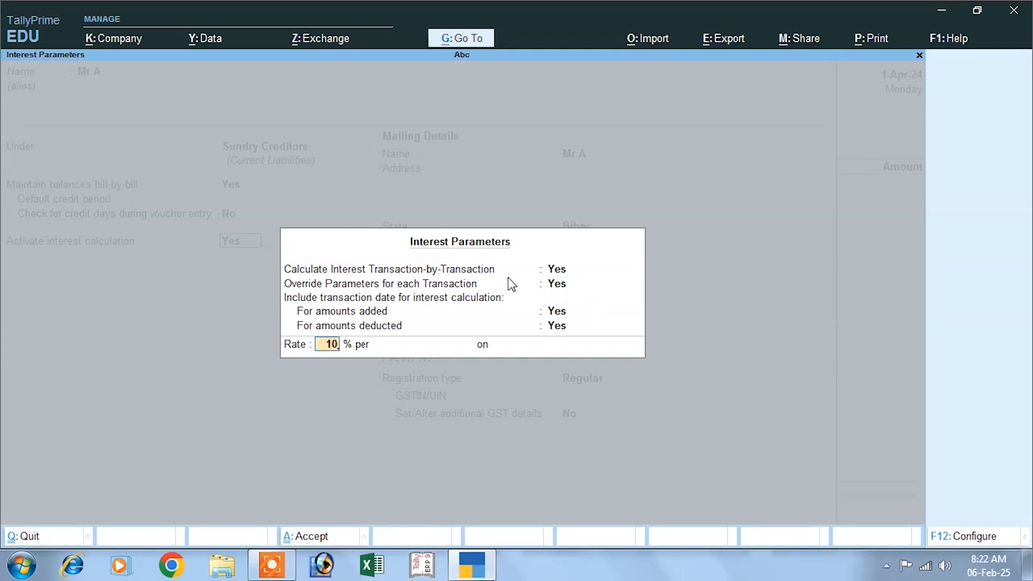
key(Return)
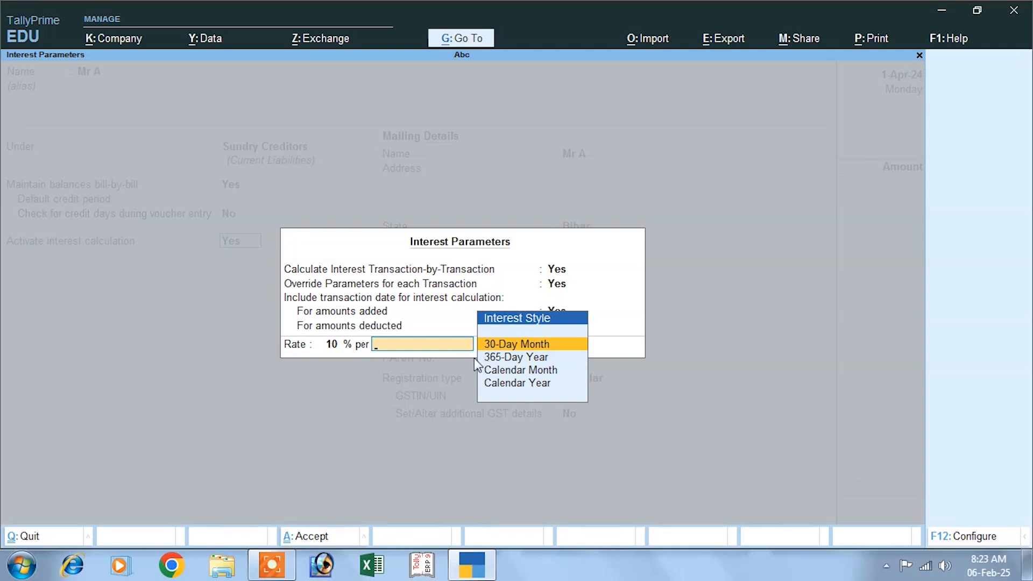
key(Return)
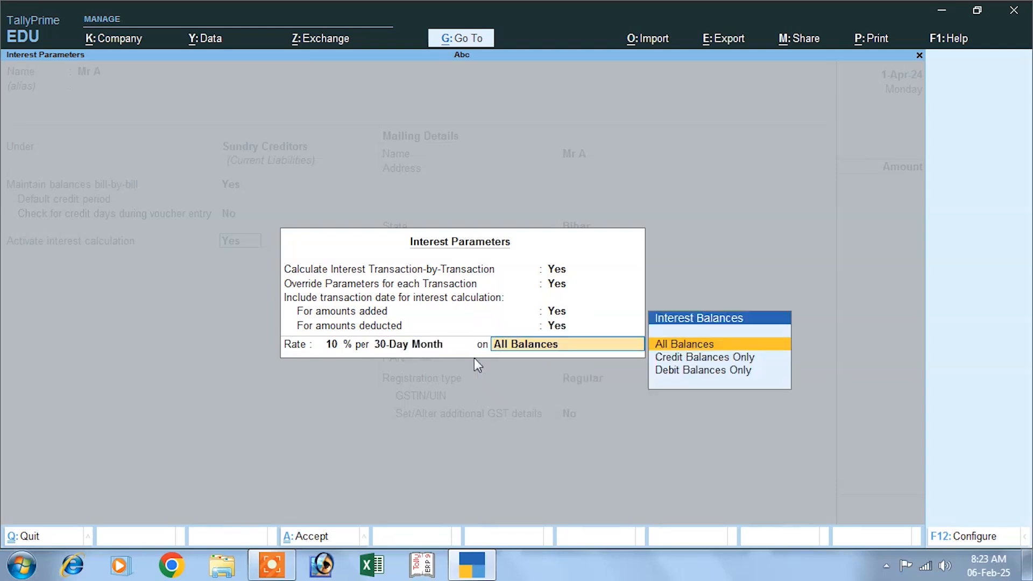
key(Down)
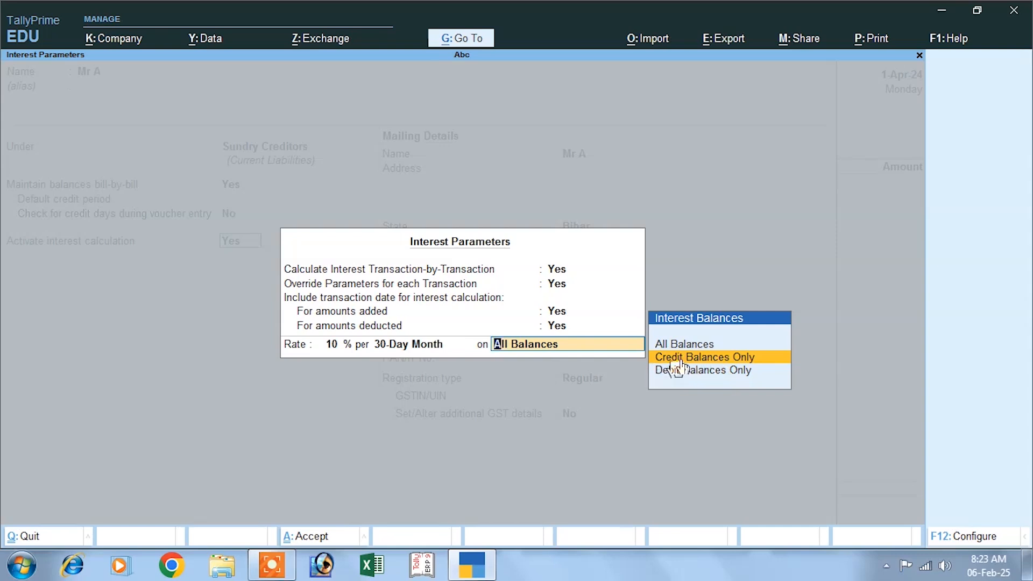
key(Return)
key(Return)
key(Return)
key(Return)
key(Return)
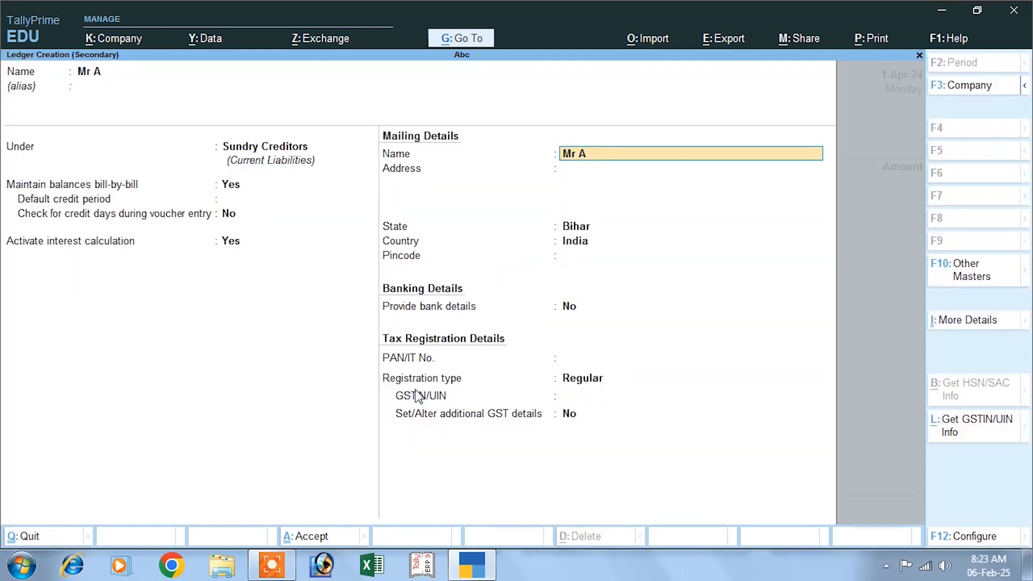
- Save the supplier ledger with its default mailing, banking and tax registration details
key(Return)
key(Return)
key(Return)
key(Return)
key(Return)
key(Return)
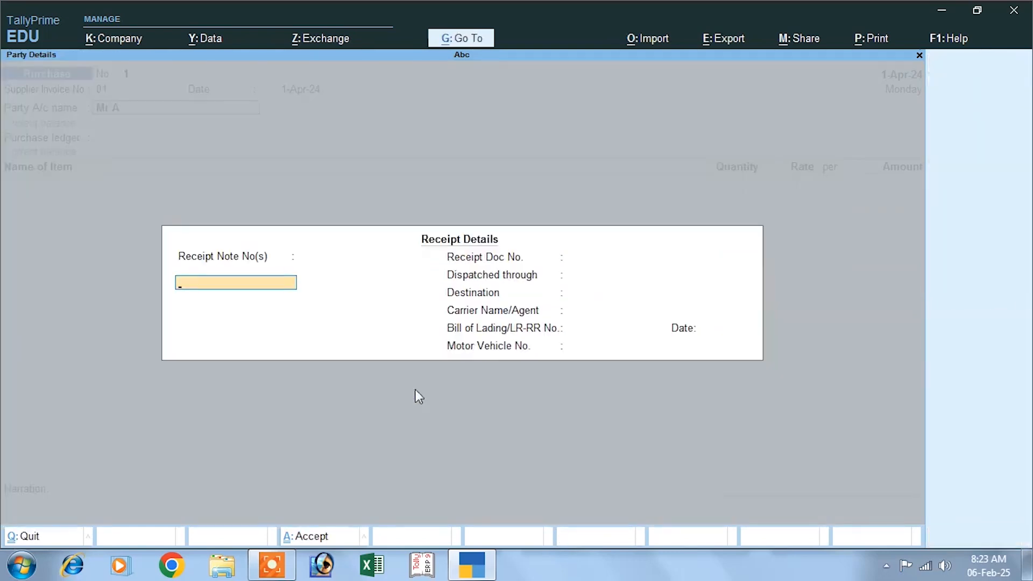
- Leave the voucher's receipt details blank and accept the supplier's default party details
key(Return)
key(Return)
key(Return)
key(Return)
key(Return)
key(Return)
key(Return)
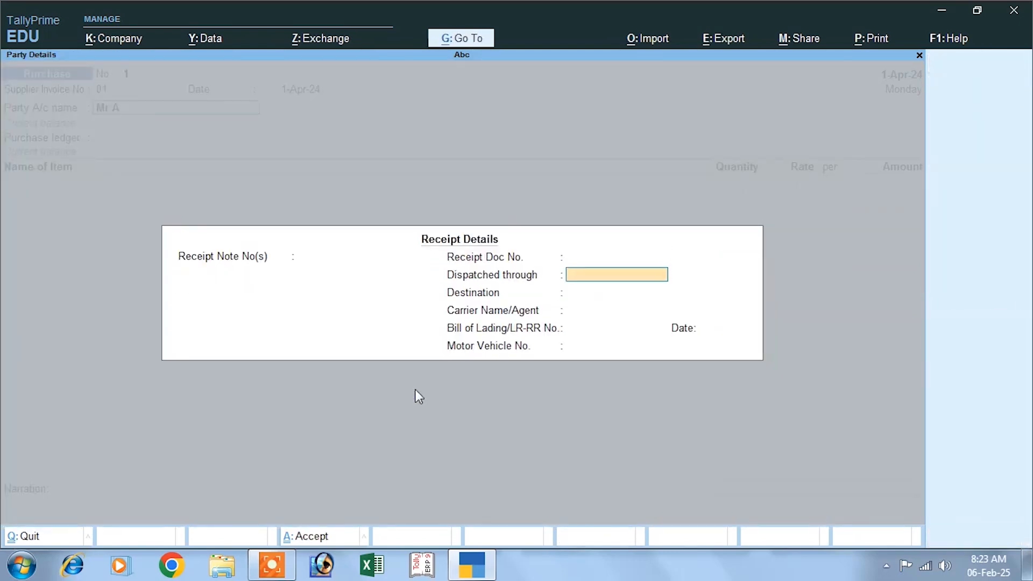
key(Return)
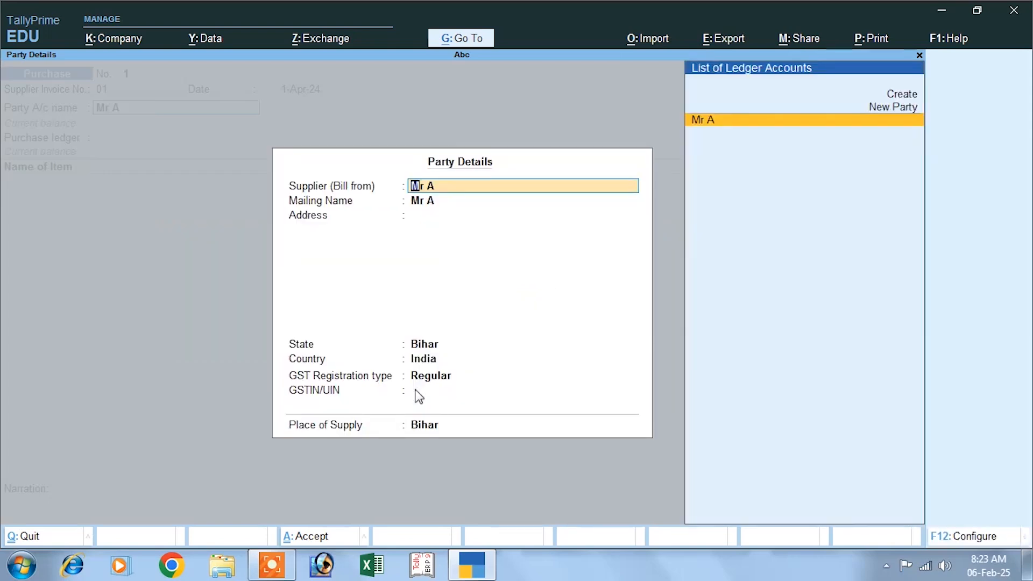
key(Return)
key(Return)
key(Return)
key(Return)
key(Return)
key(Return)
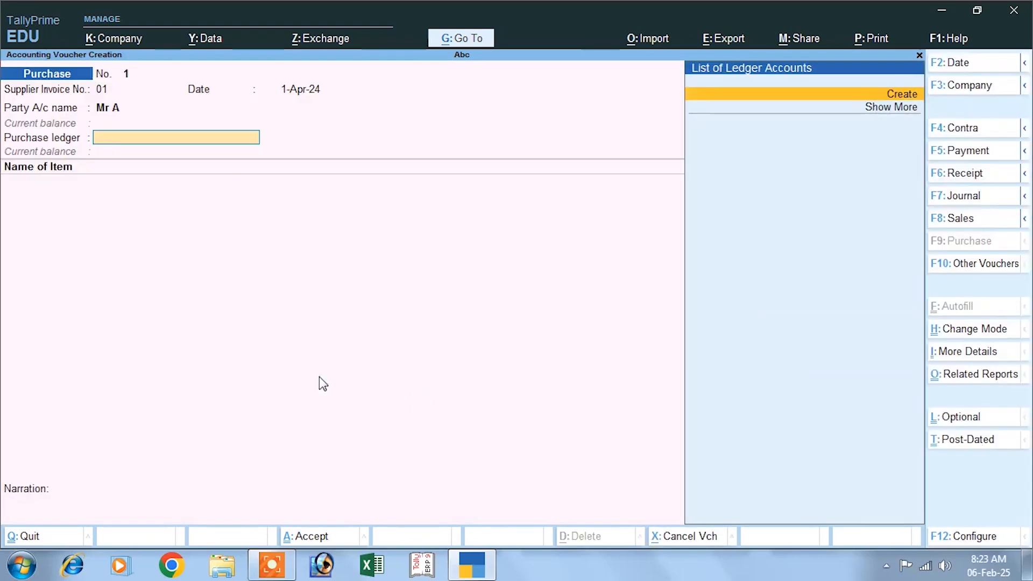
- Create a purchase ledger named Purchase under the Purchase Accounts group
click(890, 95)
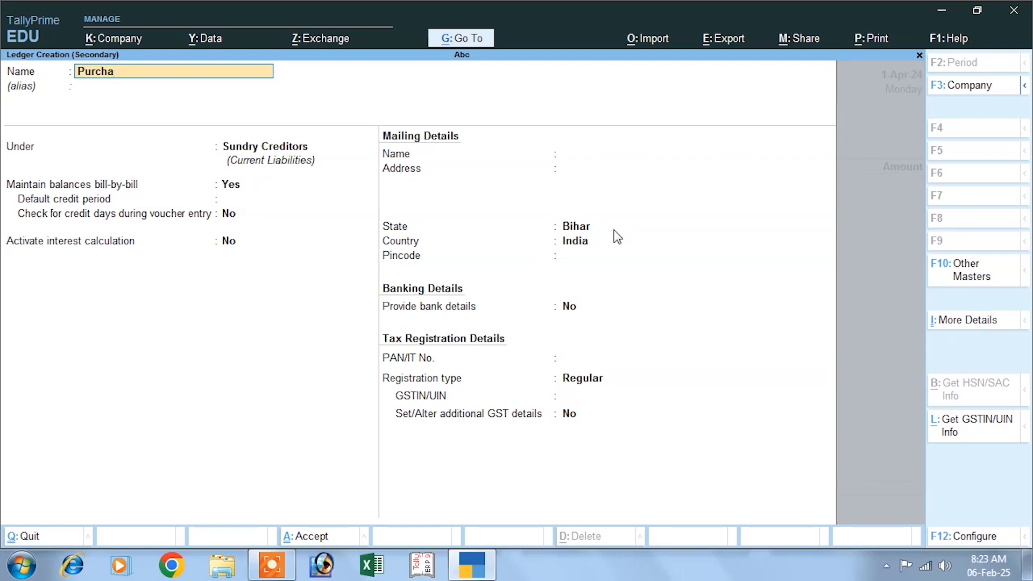
key(Return)
key(Return)
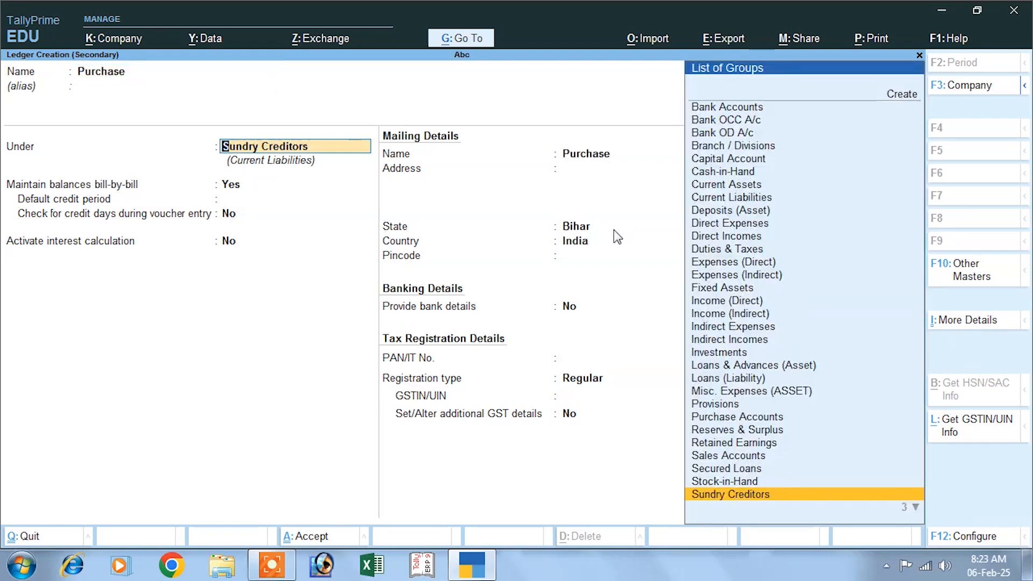
text(P)
key(Down)
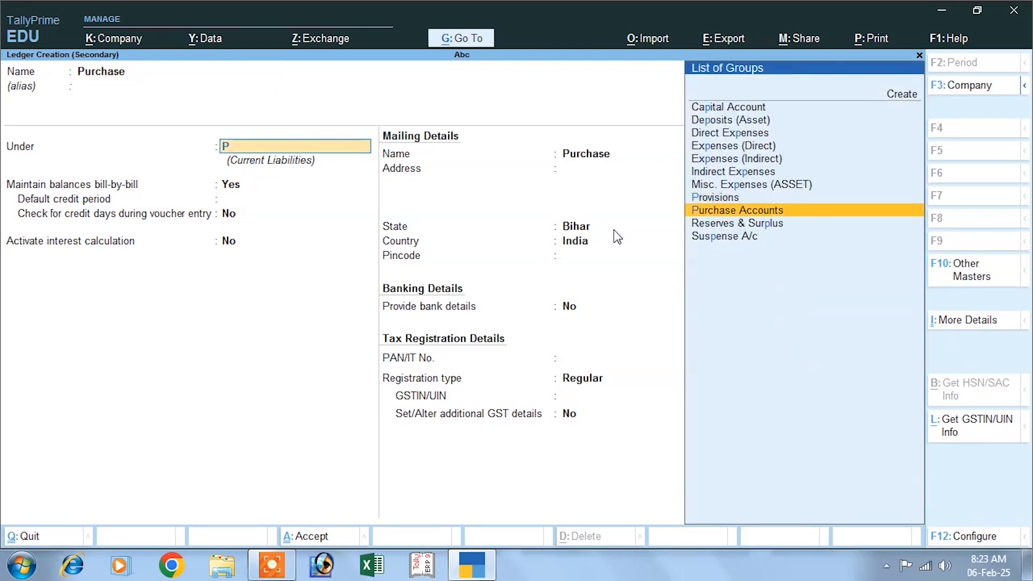
key(Return)
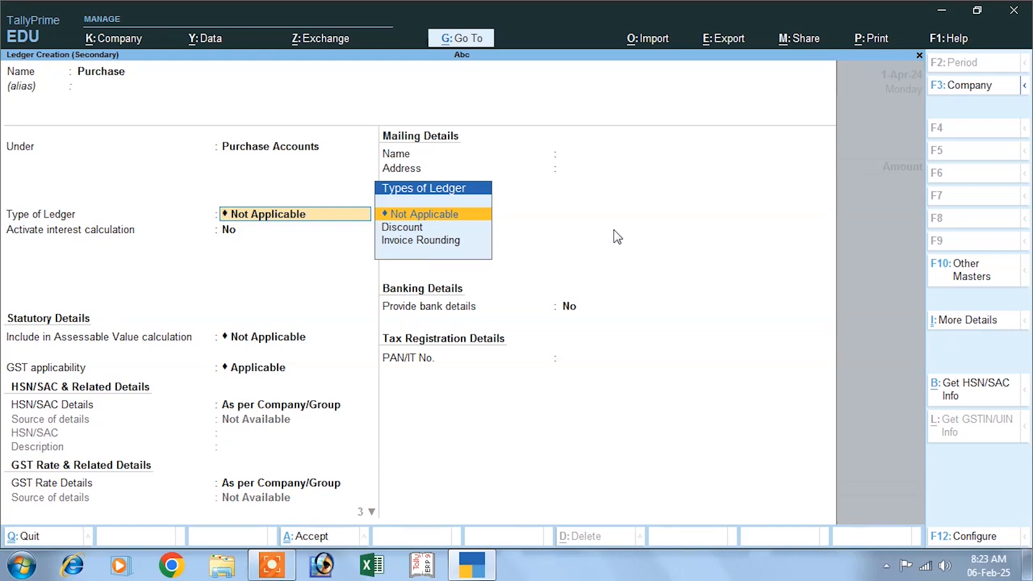
- Set the Purchase ledger's type of supply to Goods, keep the other defaults and save the ledger
key(Return)
key(Return)
key(Return)
key(Return)
key(Return)
key(Return)
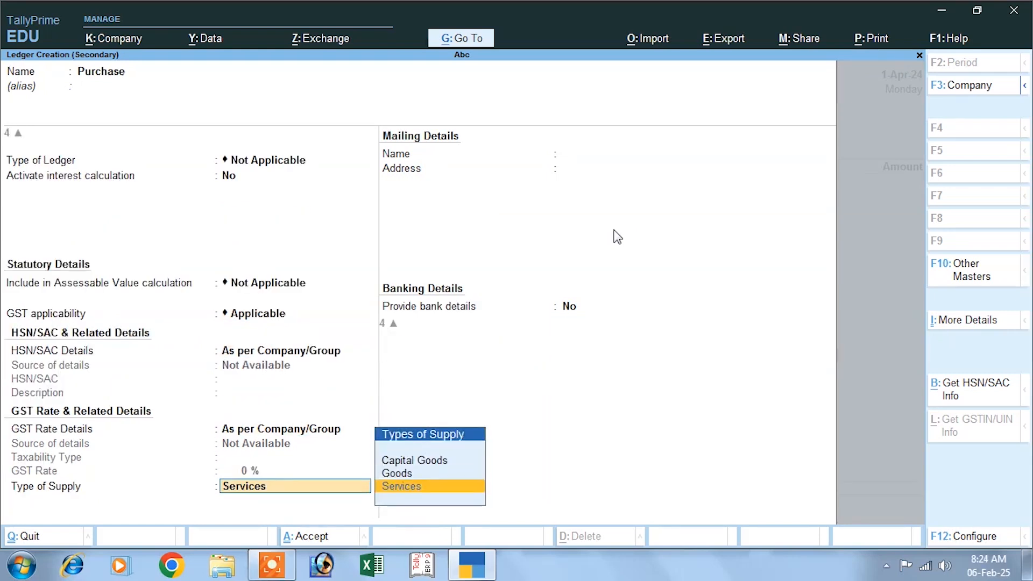
key(Up)
key(Return)
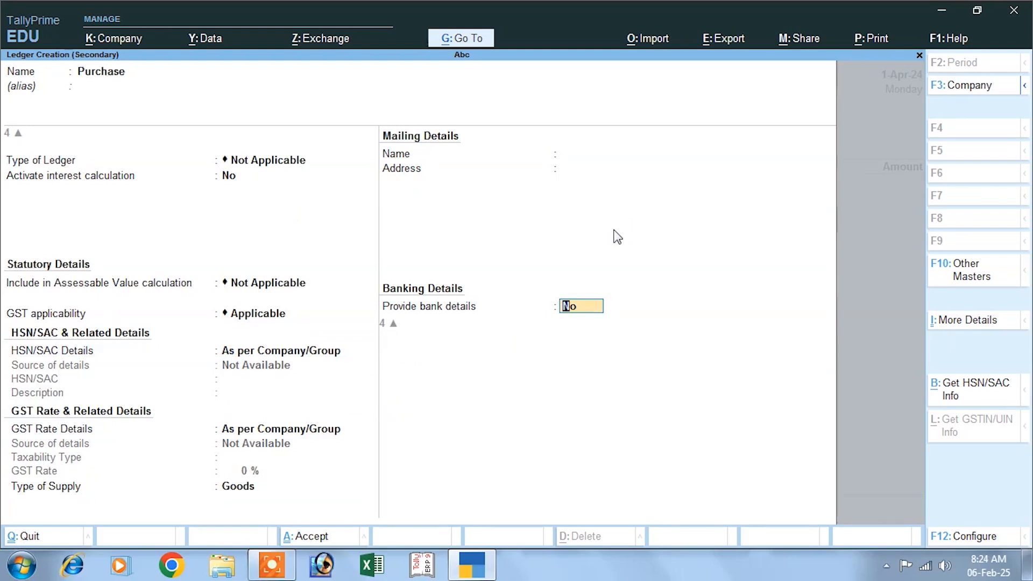
key(Return)
key(Return)
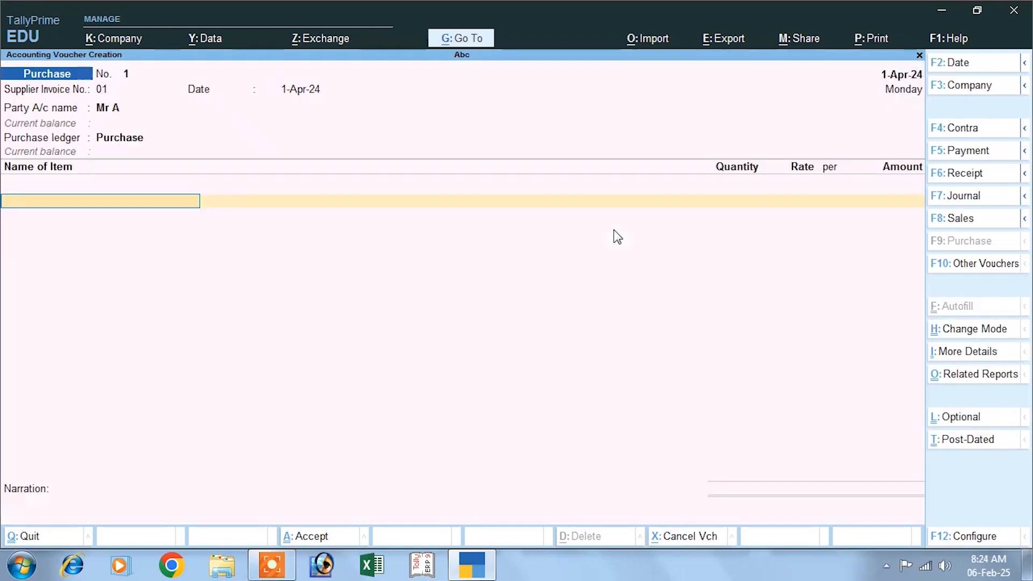
- Start a new stock item named Mouse from the voucher's item line, placed under Primary
key(alt)
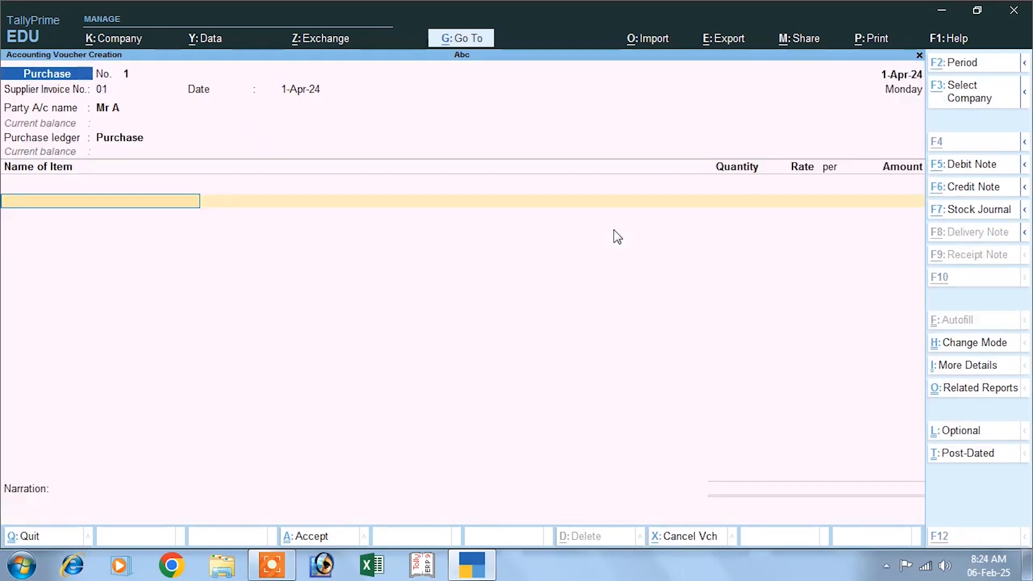
key(alt+c)
text(Mouse)
key(Return)
key(Return)
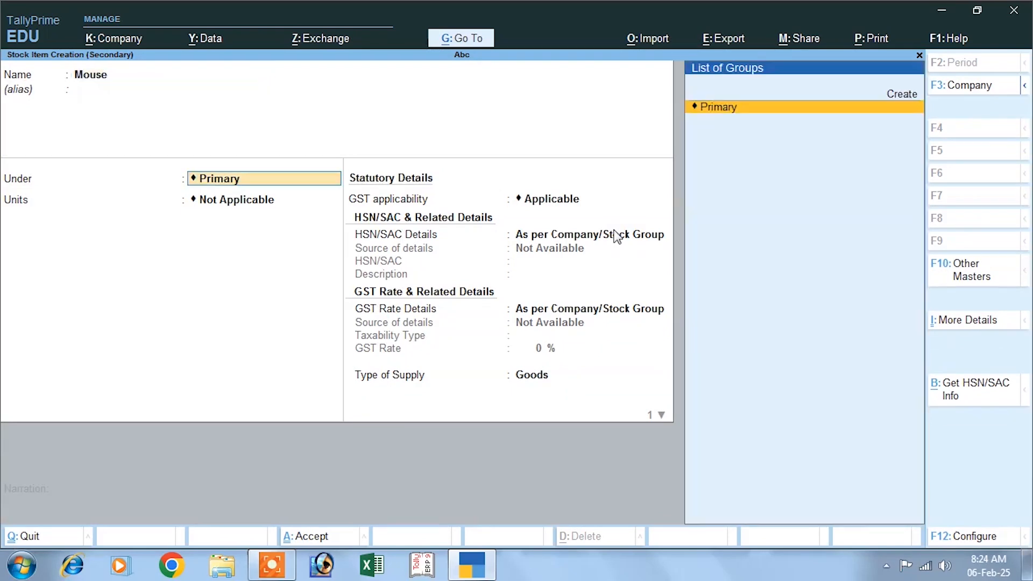
key(Return)
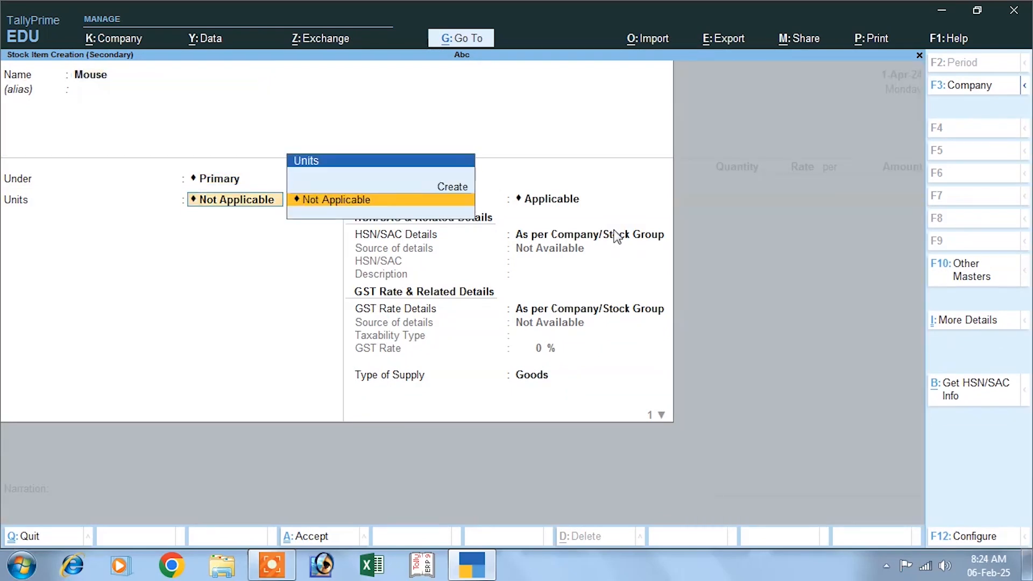
- Create a simple unit pcs with formal name Pieces, quantity code PCS-PIECES and 0 decimal places for the Mouse item
key(Up)
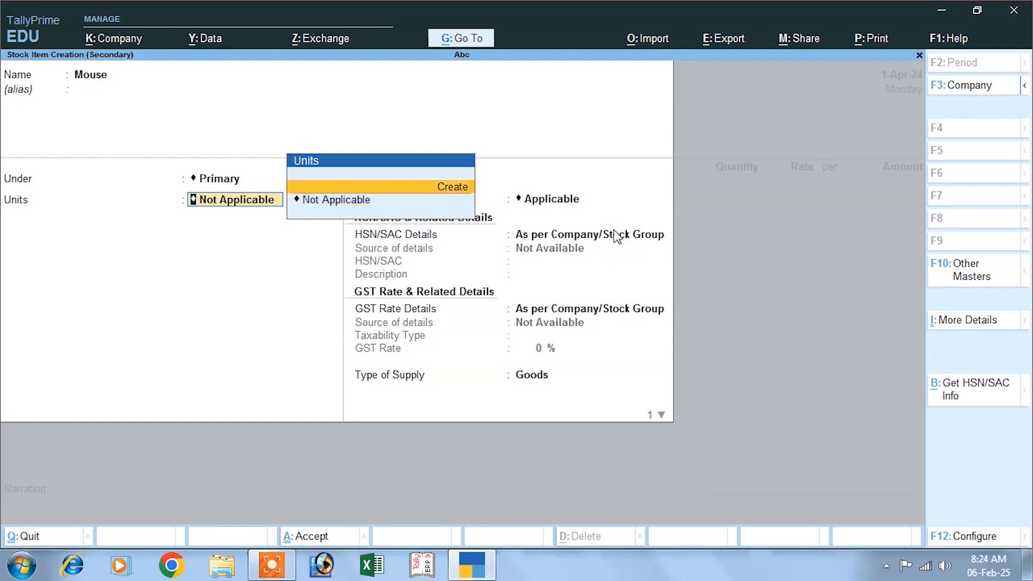
key(Return)
text(pcs)
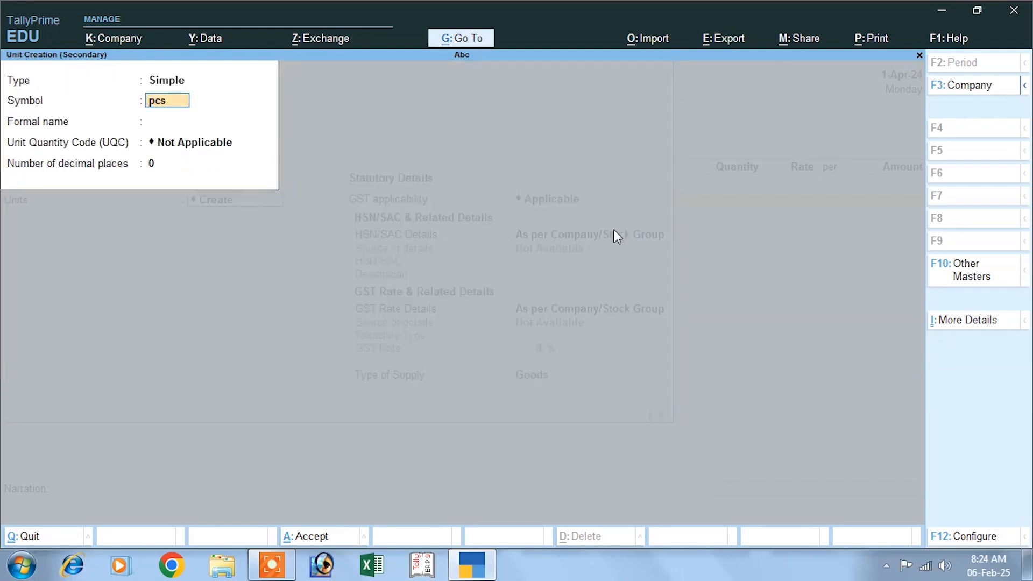
key(Return)
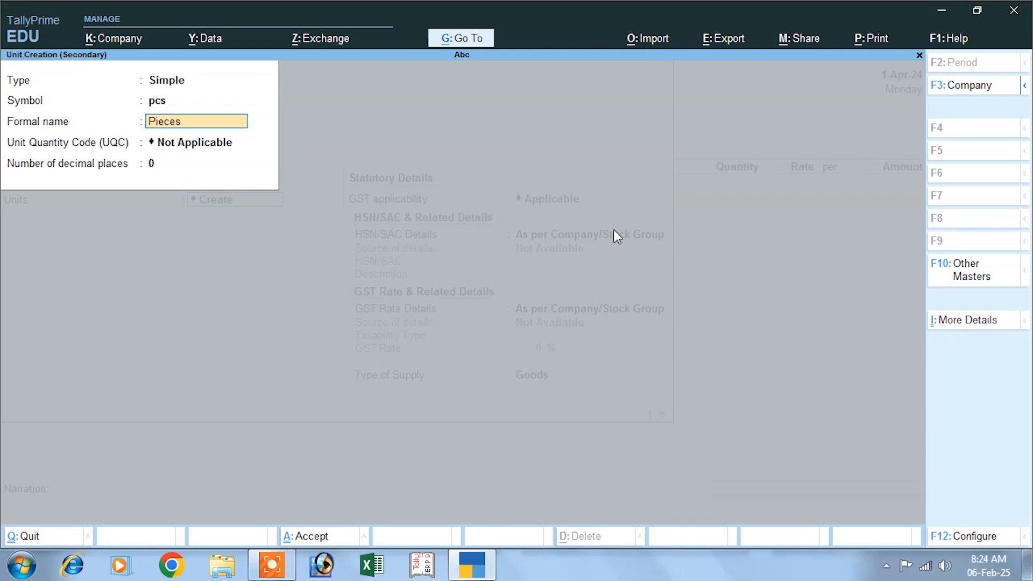
key(Return)
text(pcs)
key(Return)
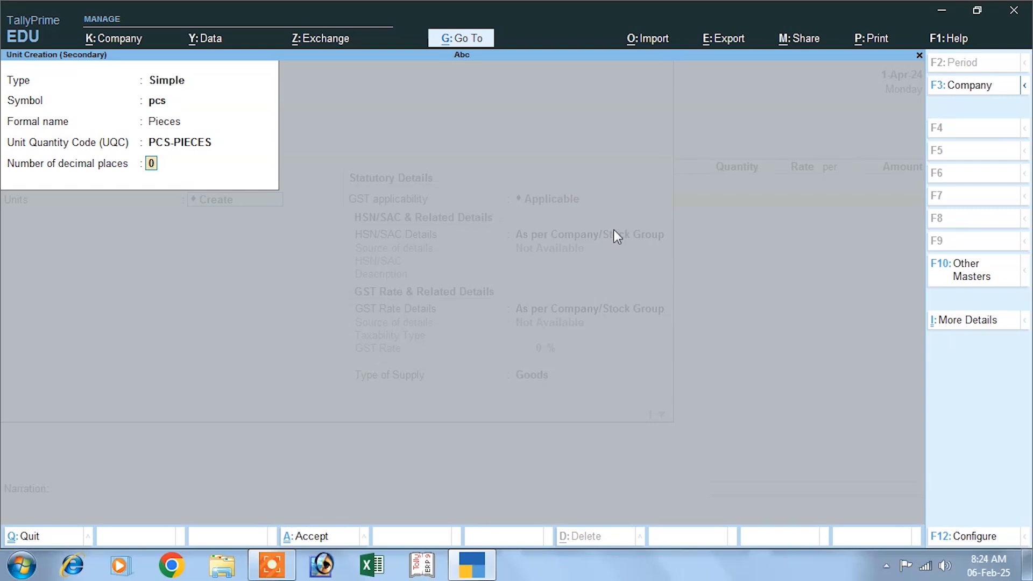
key(Return)
key(Return)
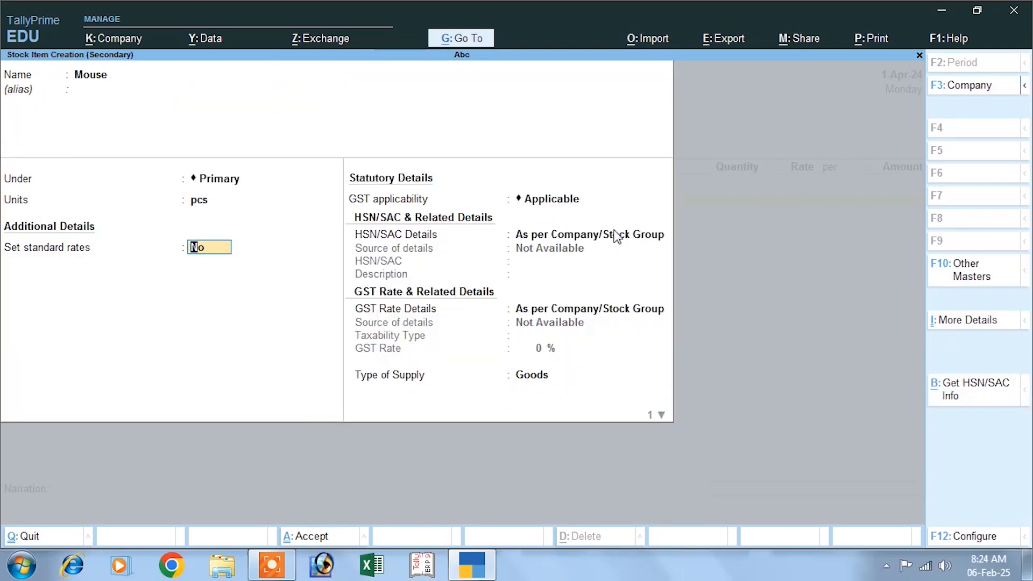
- Keep the Mouse item's default standard rate and GST settings with Goods as type of supply, and save the item
key(Return)
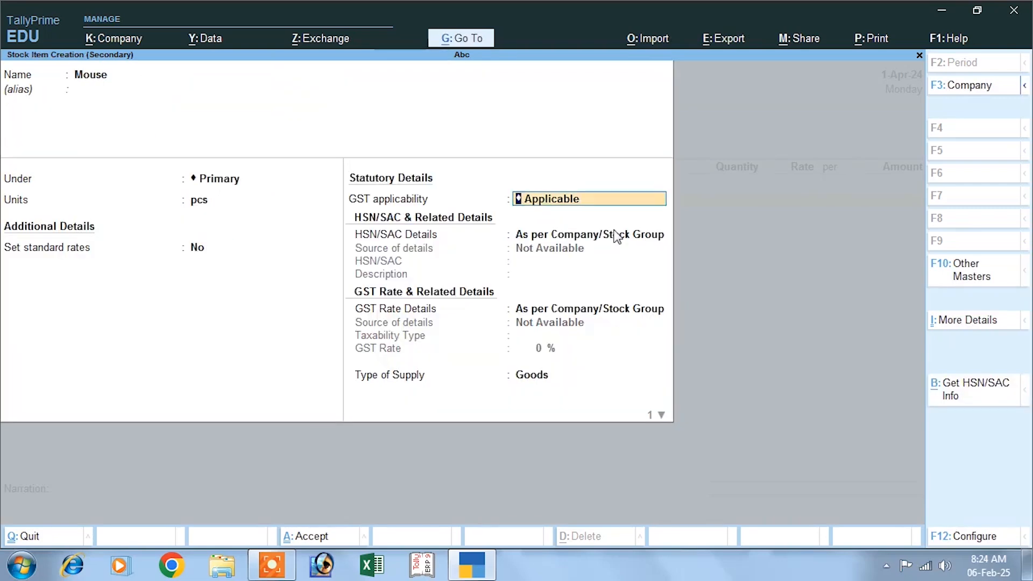
key(Return)
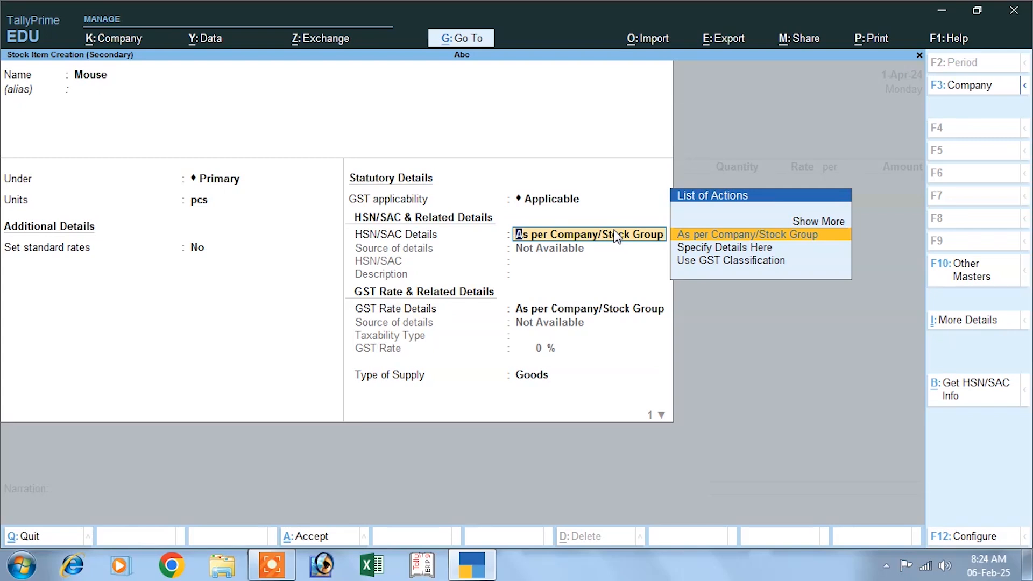
key(Return)
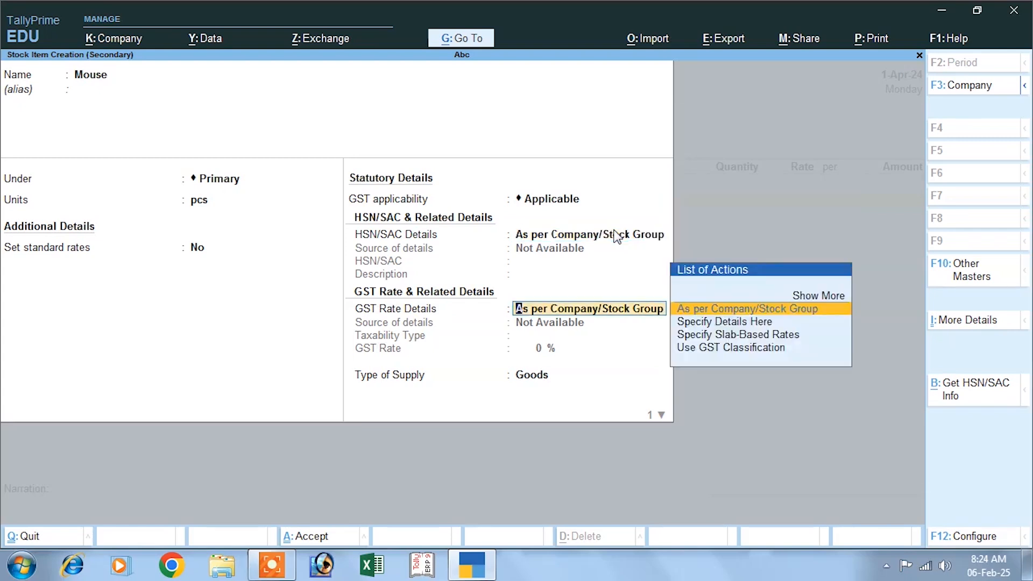
key(Return)
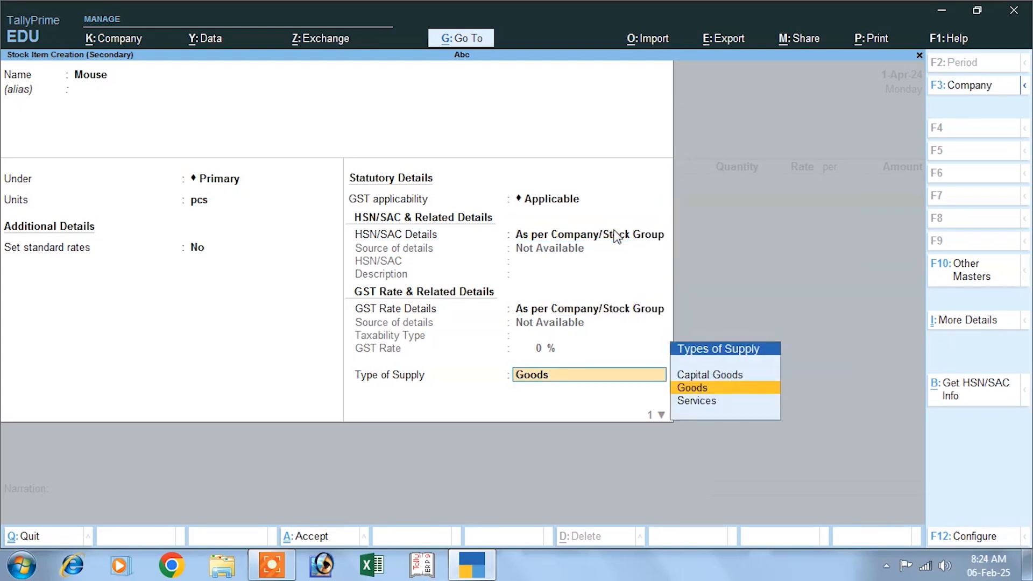
key(Return)
key(Return)
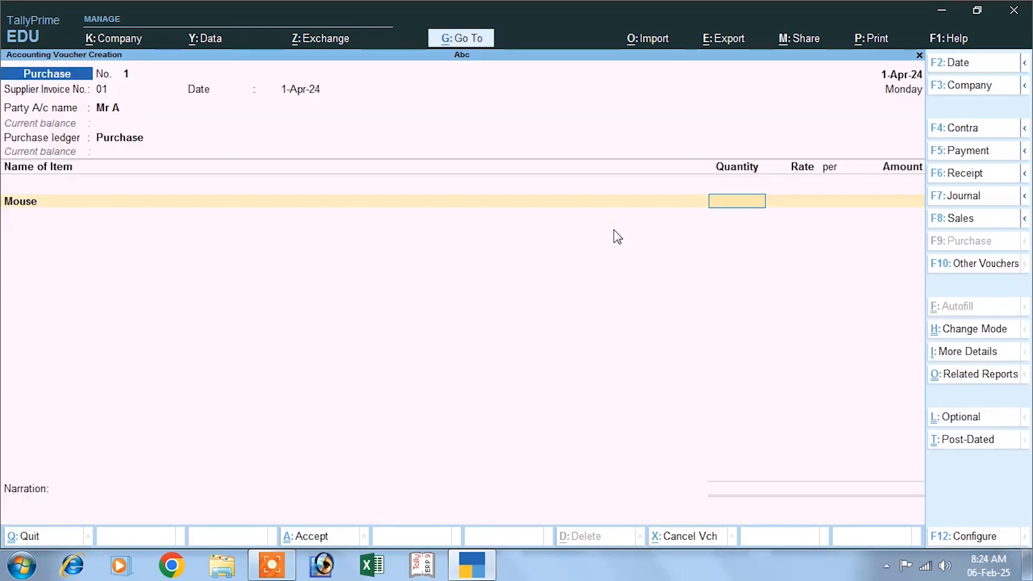
- Enter a quantity of 1,000 pcs at a rate of 500 for the Mouse line
text(100)
key(Return)
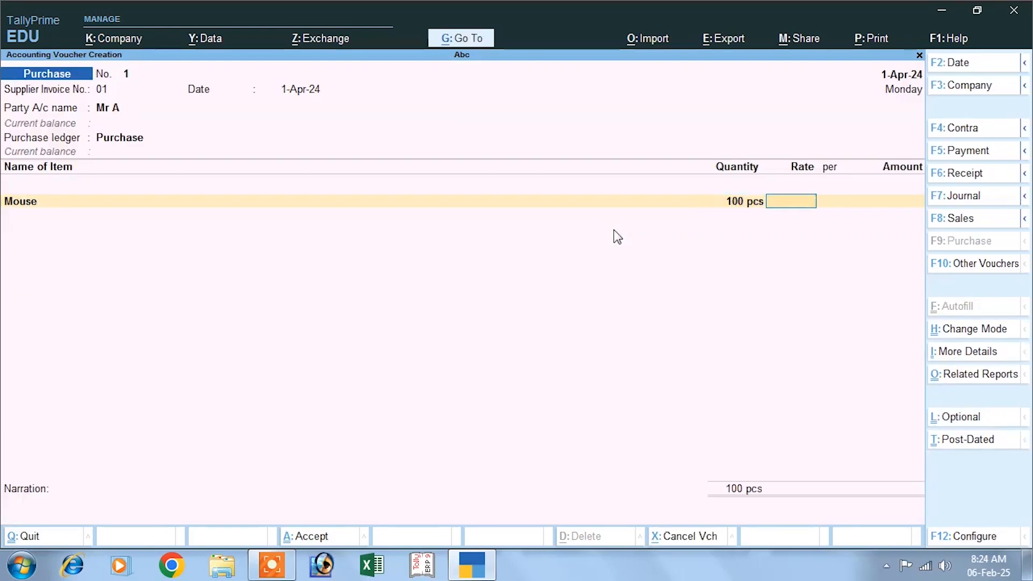
key(BackSpace)
text(1000)
key(Return)
text(500)
key(Return)
key(Return)
key(Return)
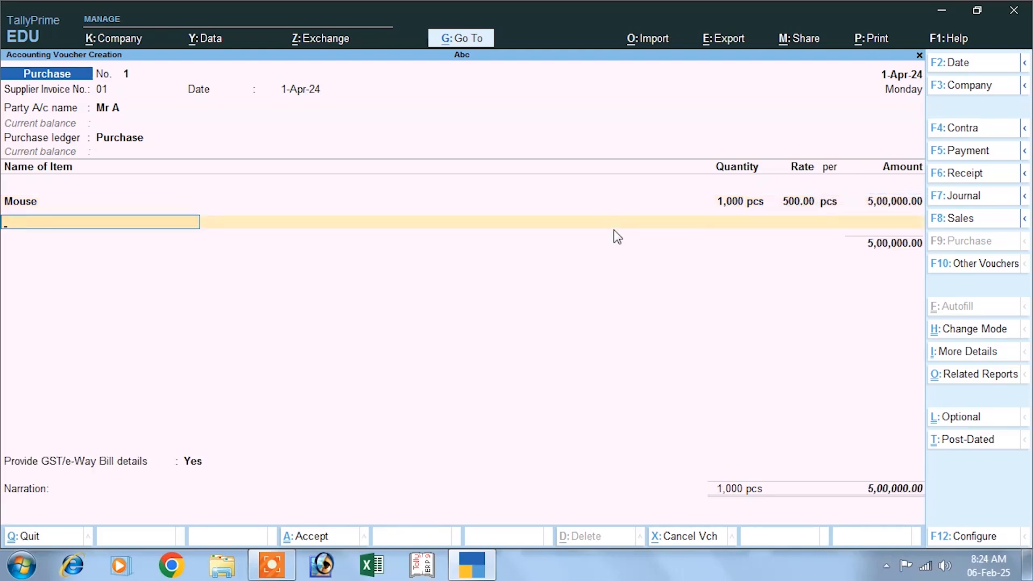
- Start a second stock item named Keyboard under Primary, measured in pcs
key(alt+c)
text(K)
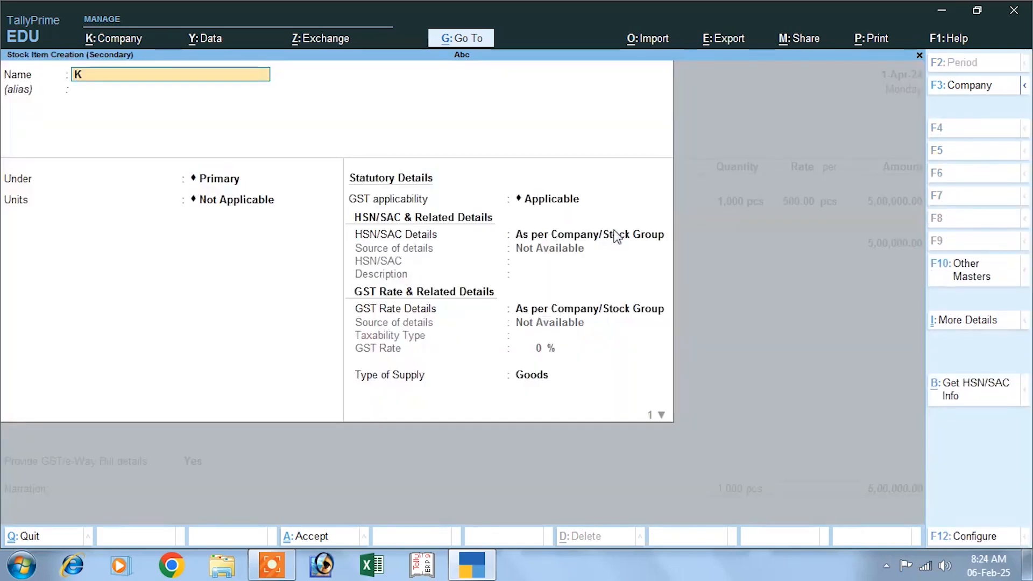
text(eyboard)
key(Return)
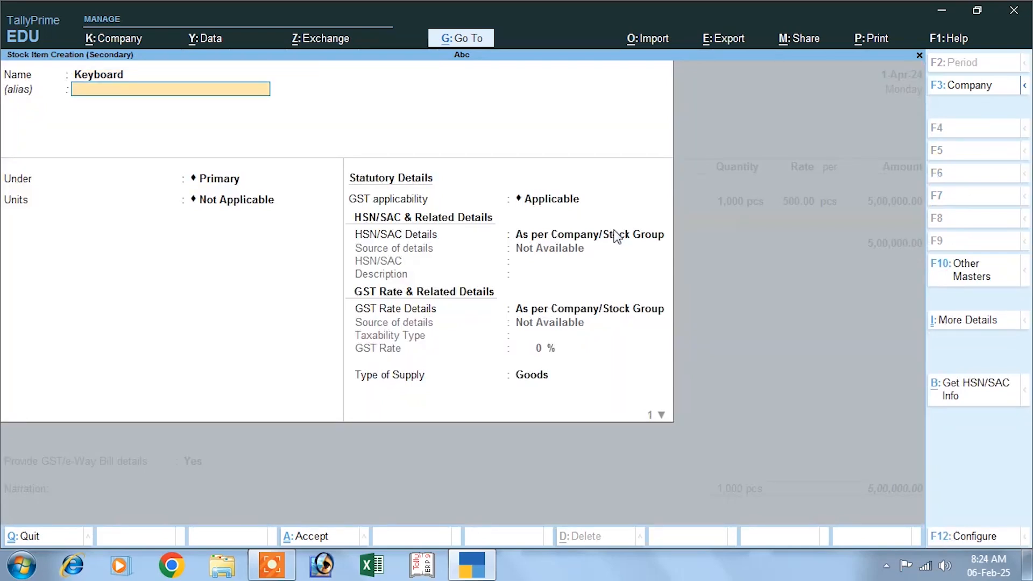
key(Return)
key(Return)
key(Down)
key(Return)
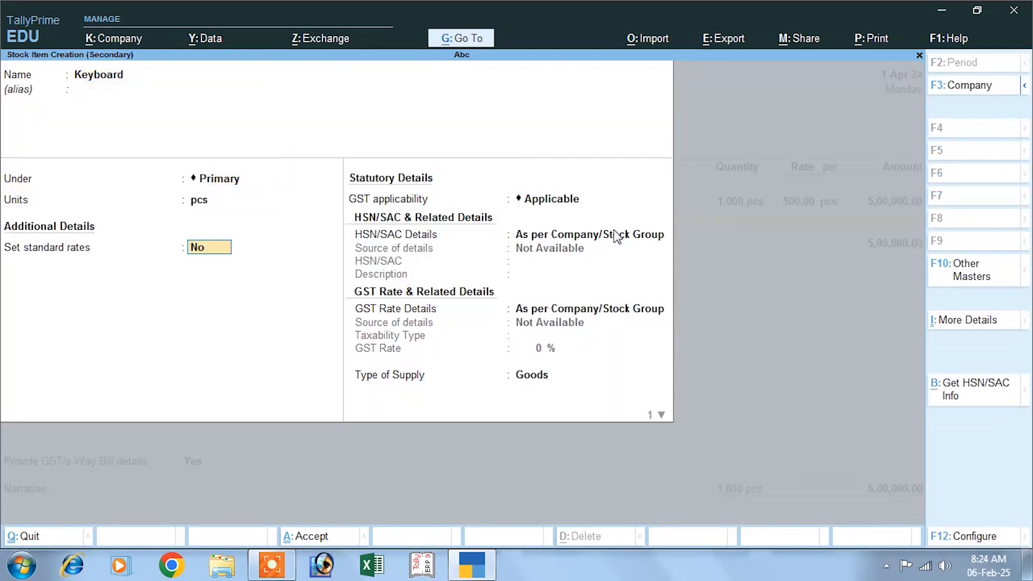
- Keep the Keyboard item's default rate and GST settings with Goods as type of supply, and save the item
key(Return)
key(Return)
key(Return)
key(Return)
key(Return)
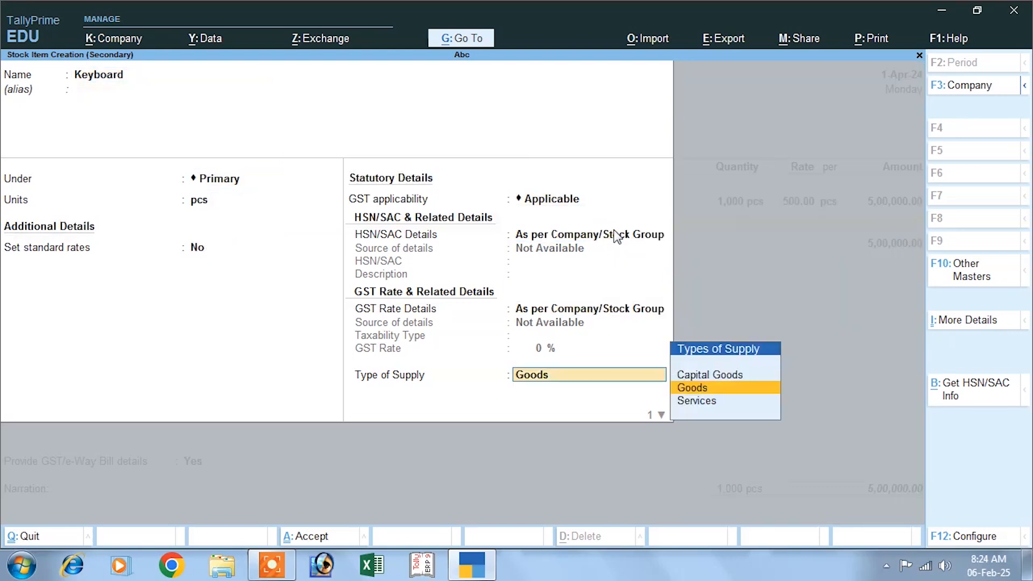
key(Return)
- Enter a quantity of 1,000 pcs at a rate of 600 for the Keyboard line
text(1,000)
key(Return)
text(600)
key(Return)
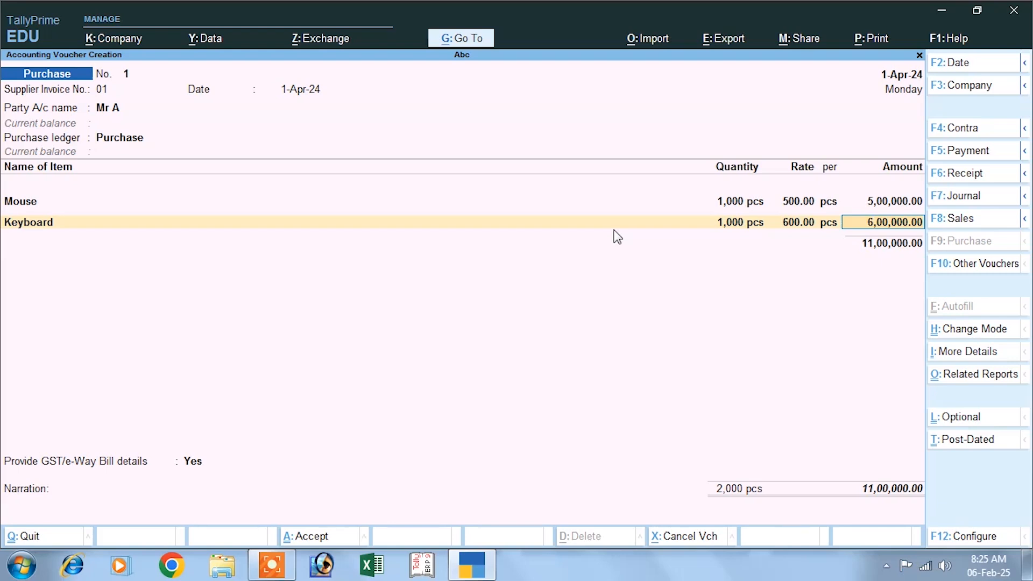
key(Return)
- End the voucher's item list and set Provide GST/e-Way Bill details to No
key(Return)
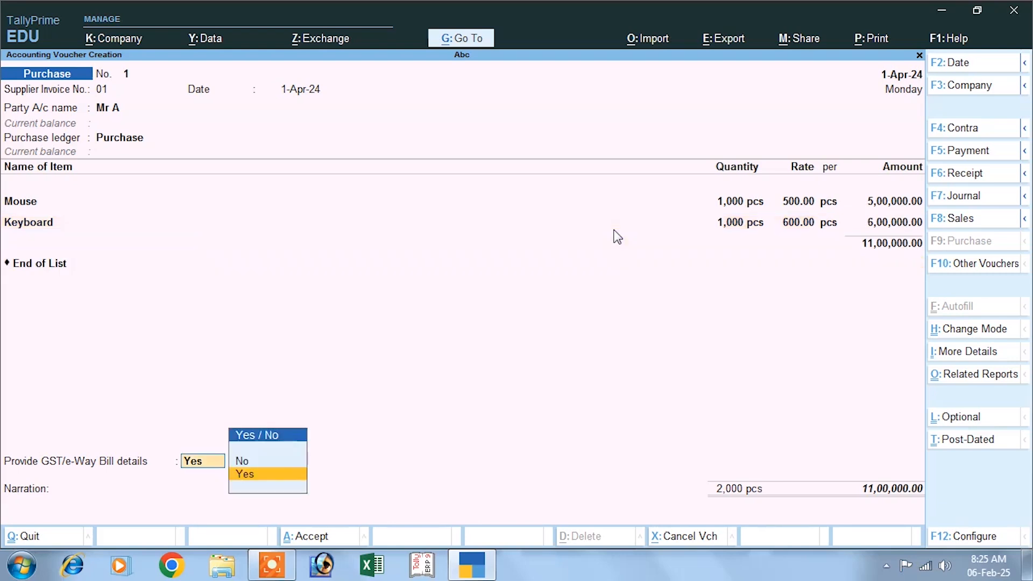
key(Up)
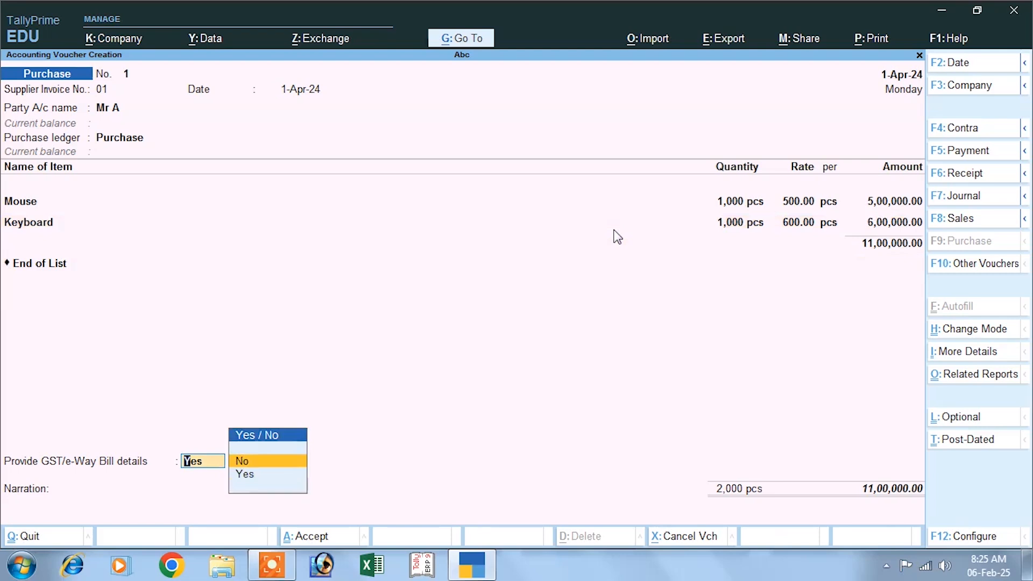
key(Return)
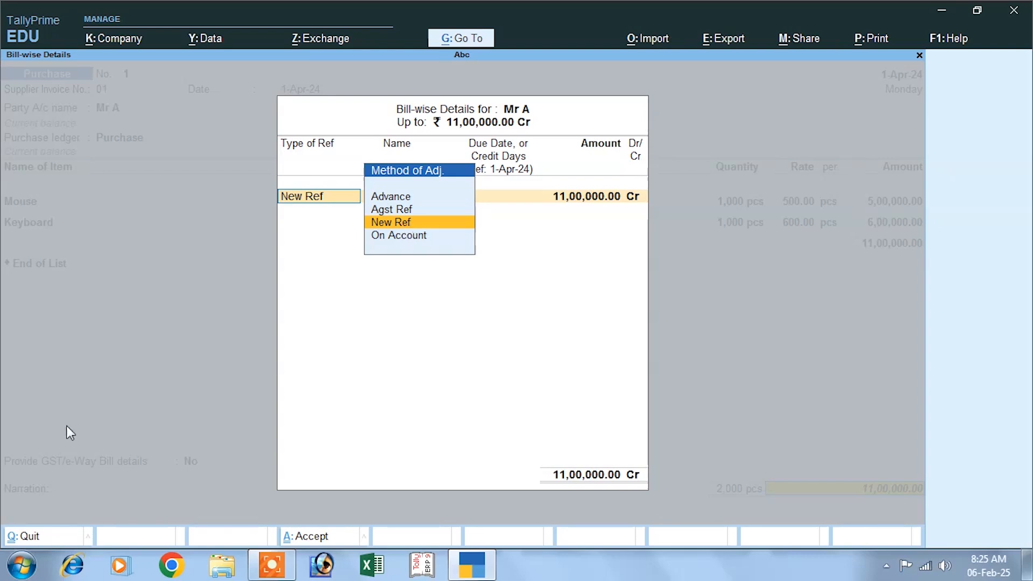
- Record the purchase as New Ref 01 for the full amount, accepting interest at 10% per 30-Day Month on Credit Balances Only
key(Return)
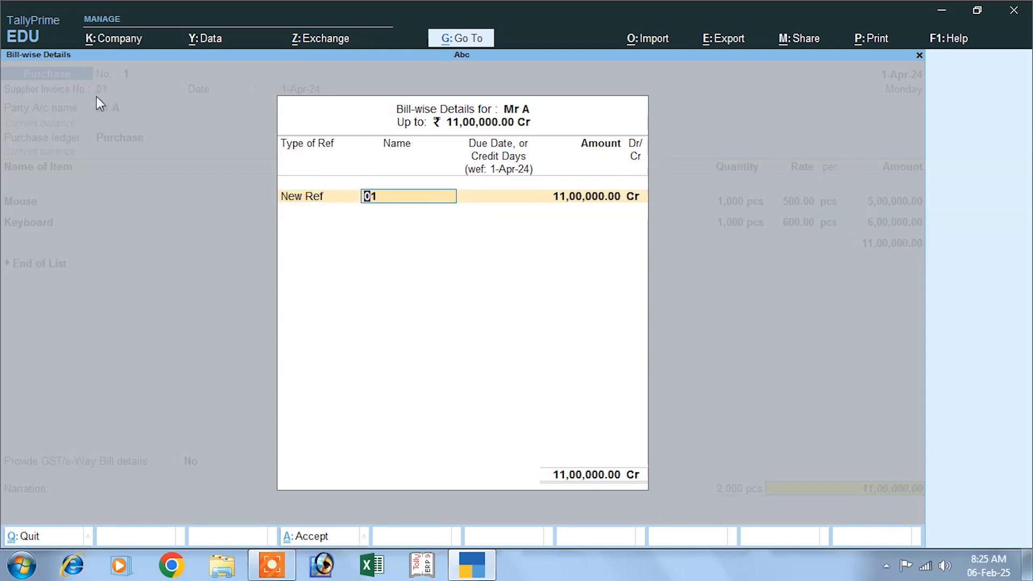
key(Return)
key(Return)
key(Return)
key(Return)
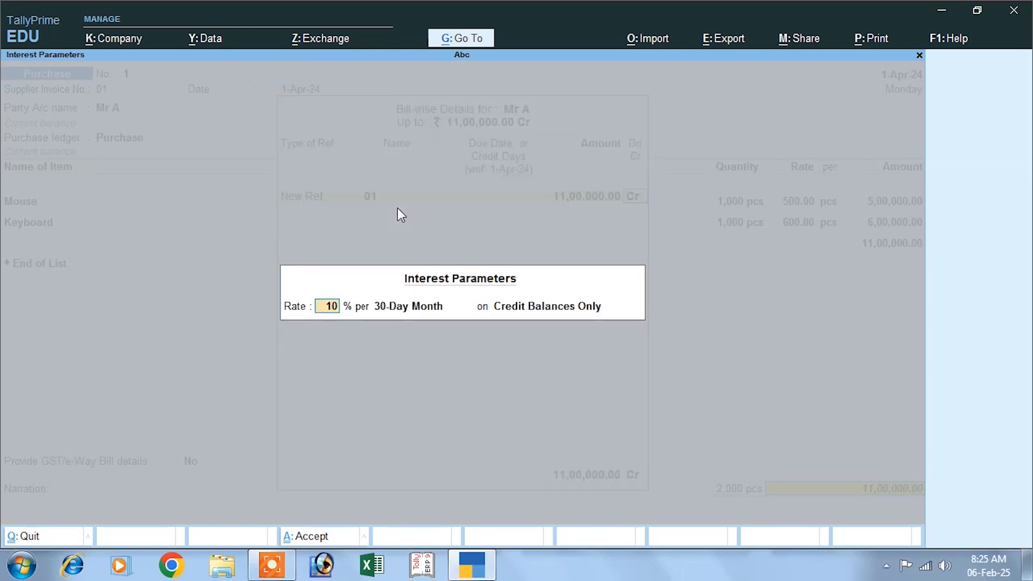
key(Return)
key(Return)
key(Return)
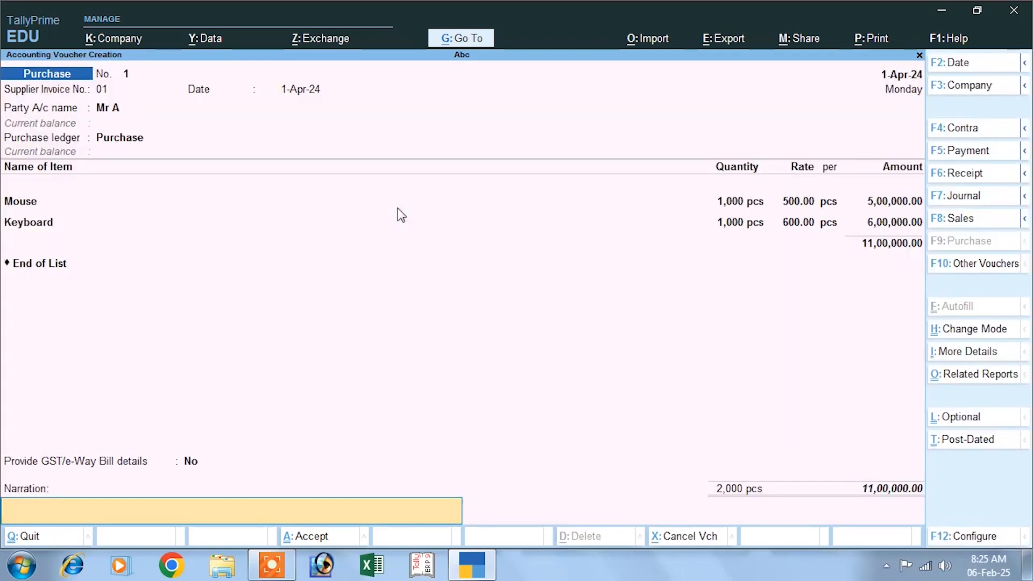
- Enter the narration "being credit purchase" and save the purchase voucher
key(Return)
key(Escape)
text(being credit purcha)
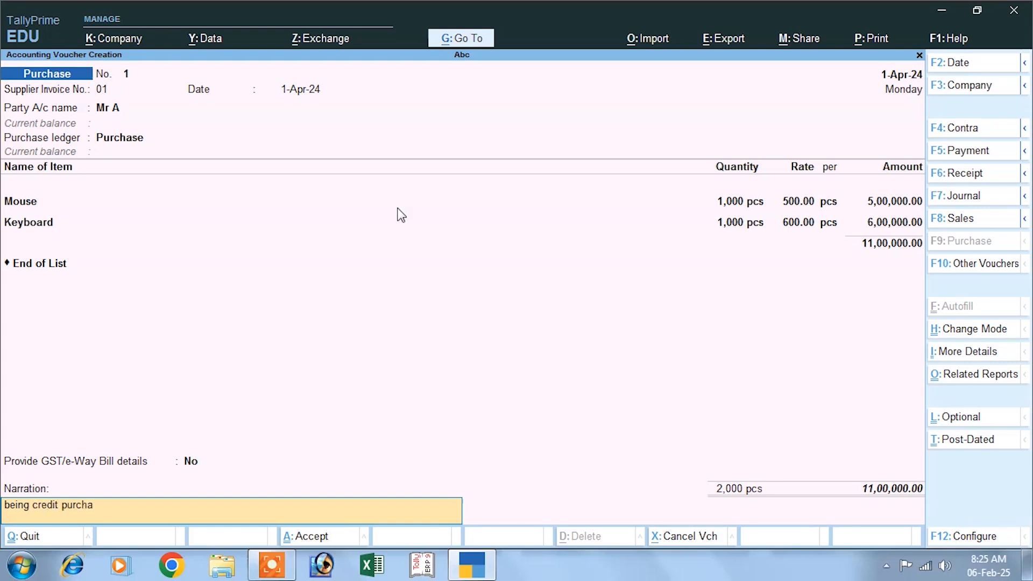
key(Return)
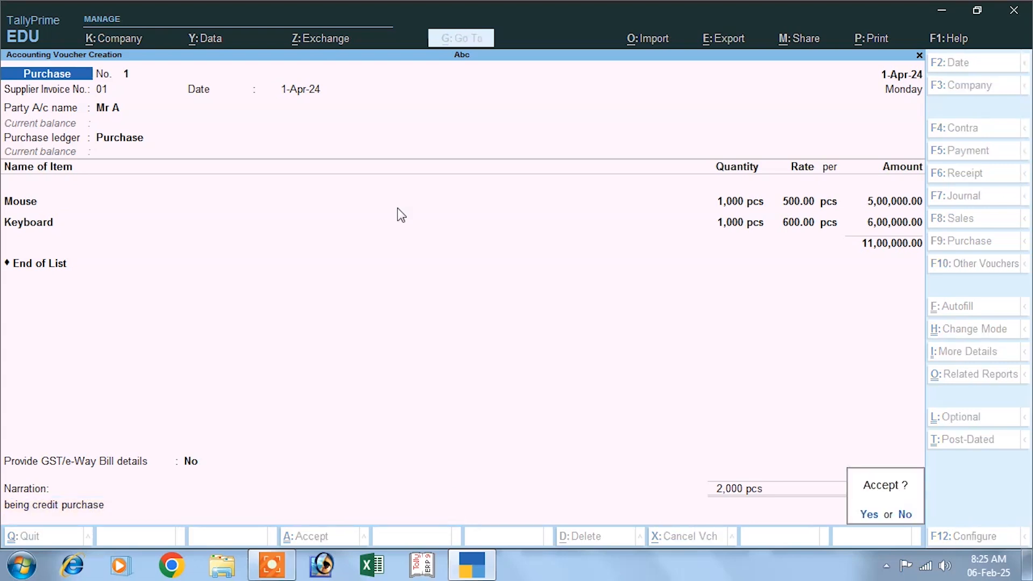
key(Return)
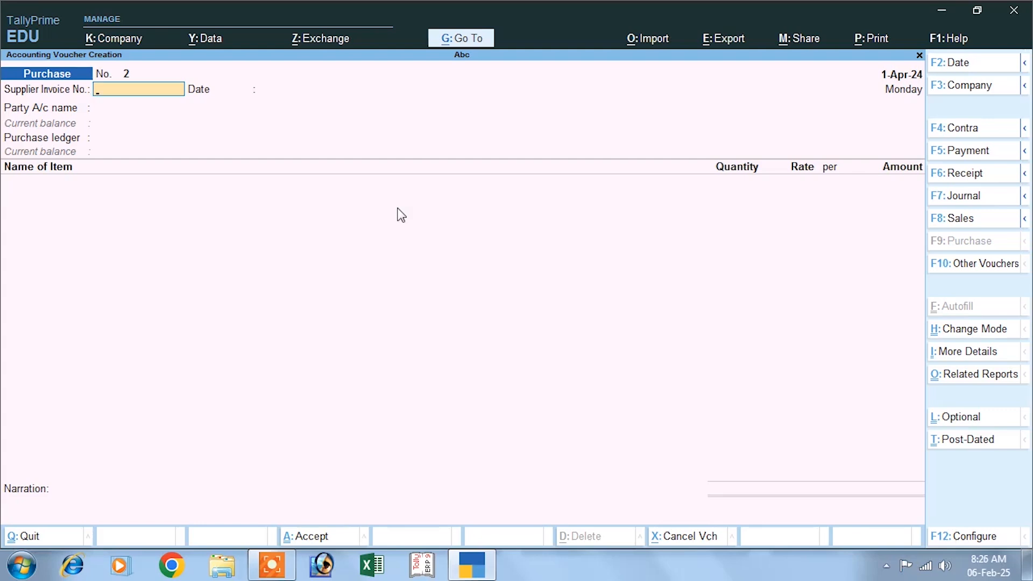
- Leave voucher creation and bring up the additional reports for the company
key(Escape)
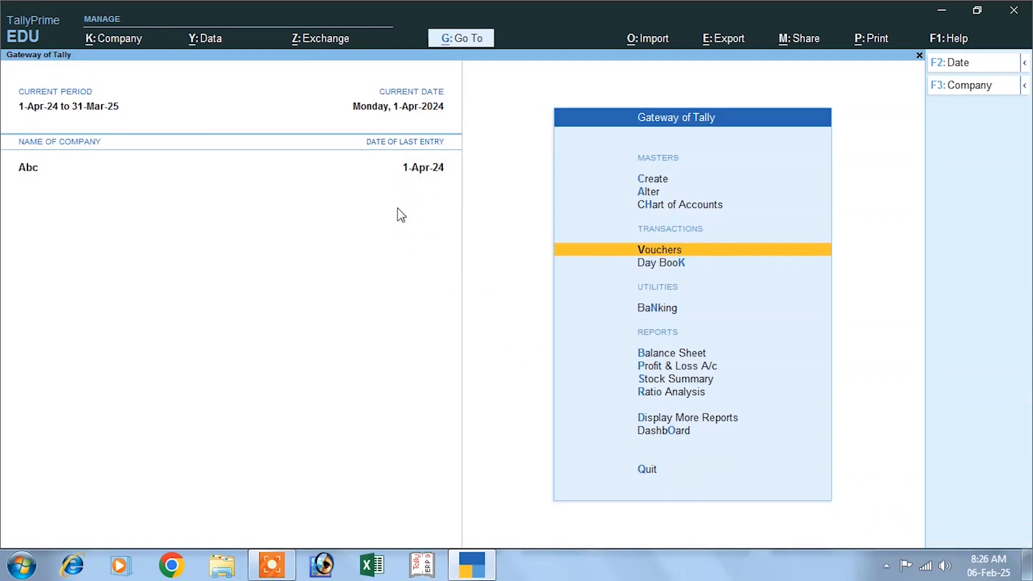
key(Down)
key(Down)
key(Down)
key(Down)
key(Down)
key(Down)
key(Down)
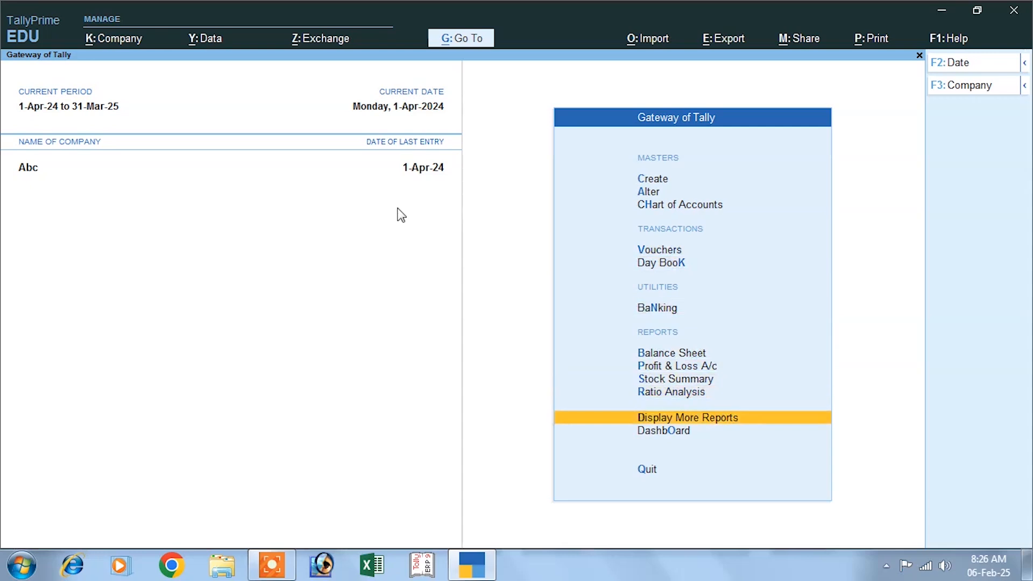
key(Return)
- Open the Interest Payable report among the interest calculations in the statements of accounts
key(Down)
key(Down)
key(Down)
key(Down)
key(Down)
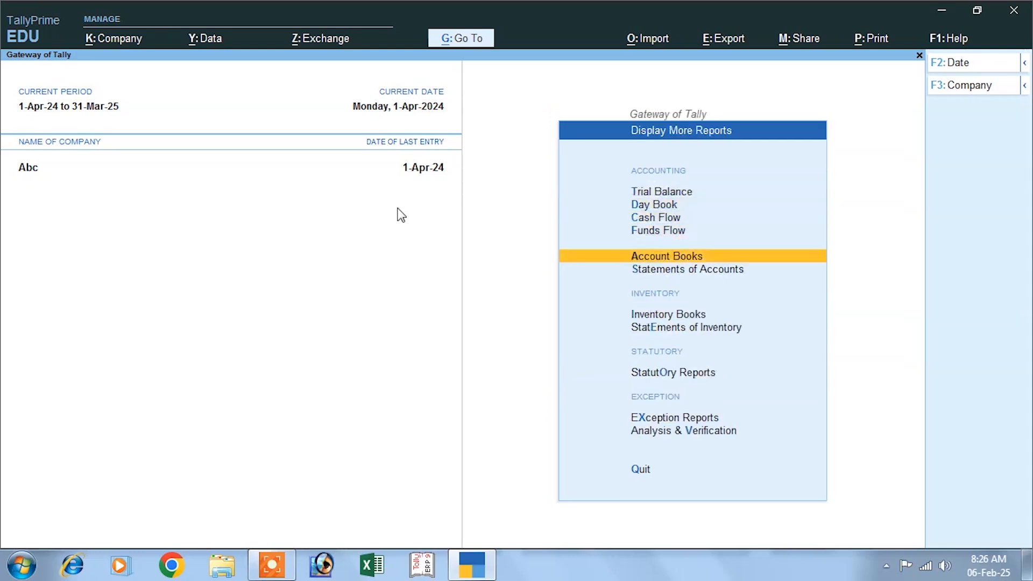
key(Return)
key(Down)
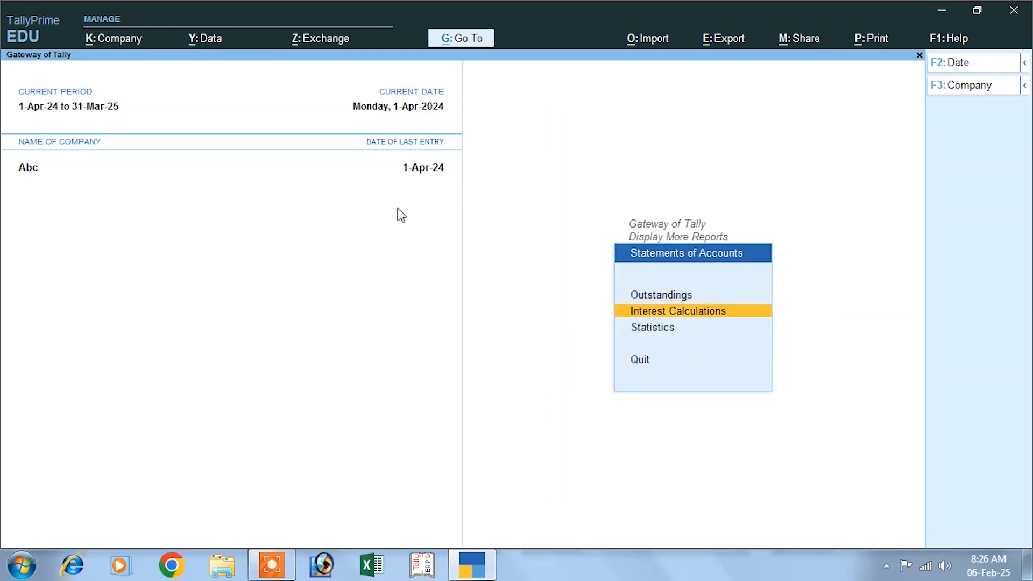
key(Return)
key(Down)
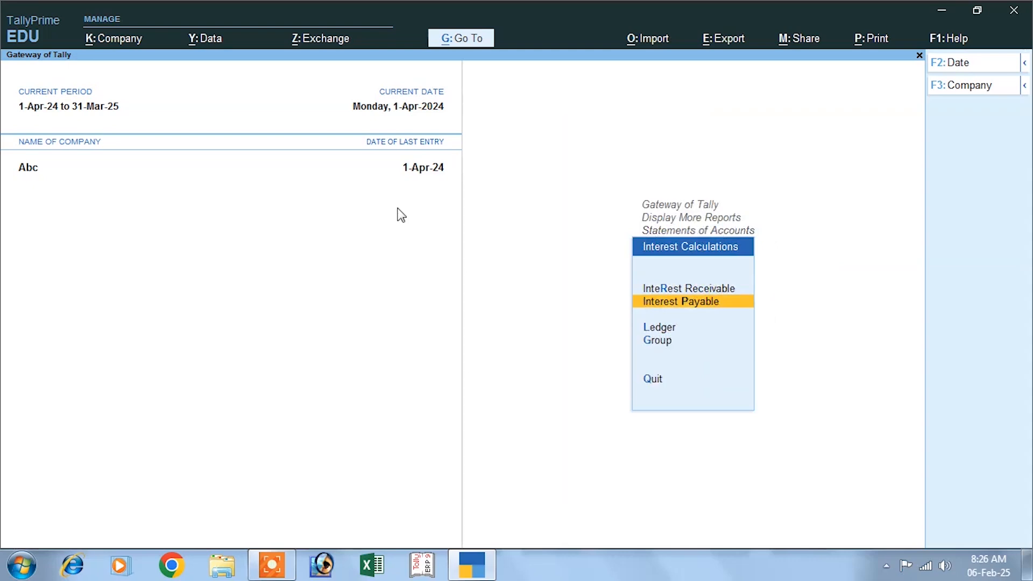
key(Return)
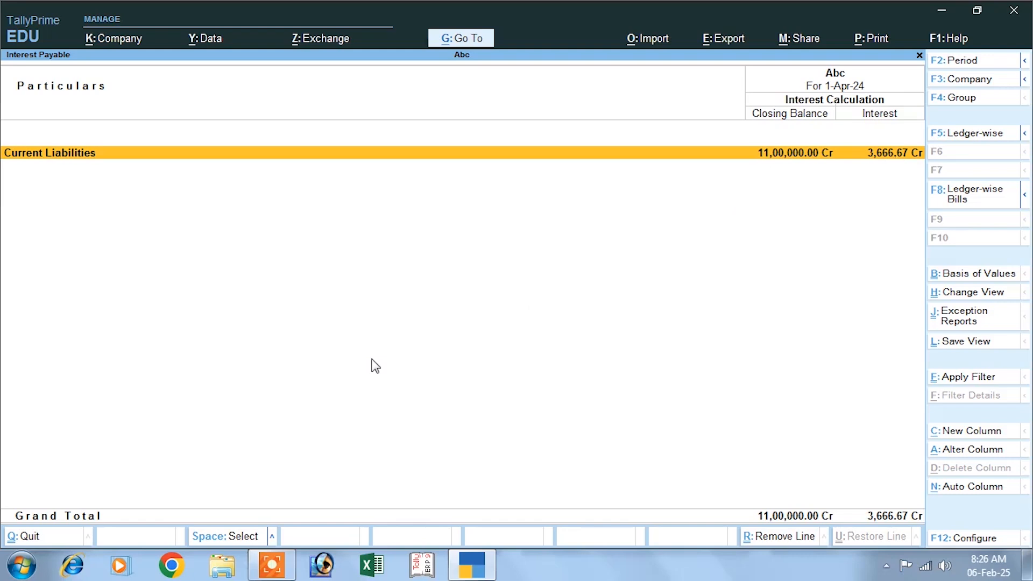
- Set the Interest Payable report's period from 1-Apr-24 to 1-May-24
key(alt)
key(alt+F2)
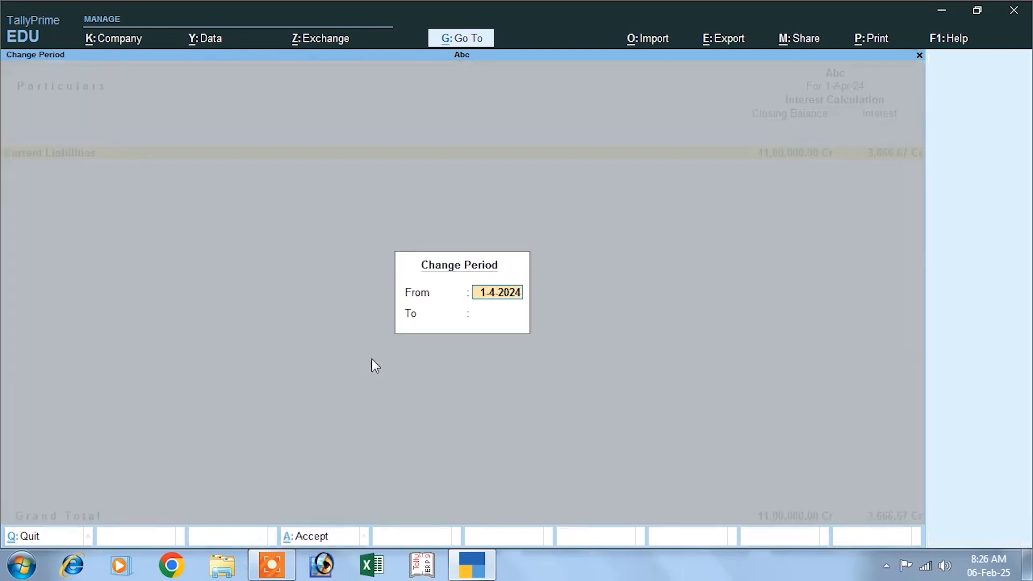
key(Return)
text(15)
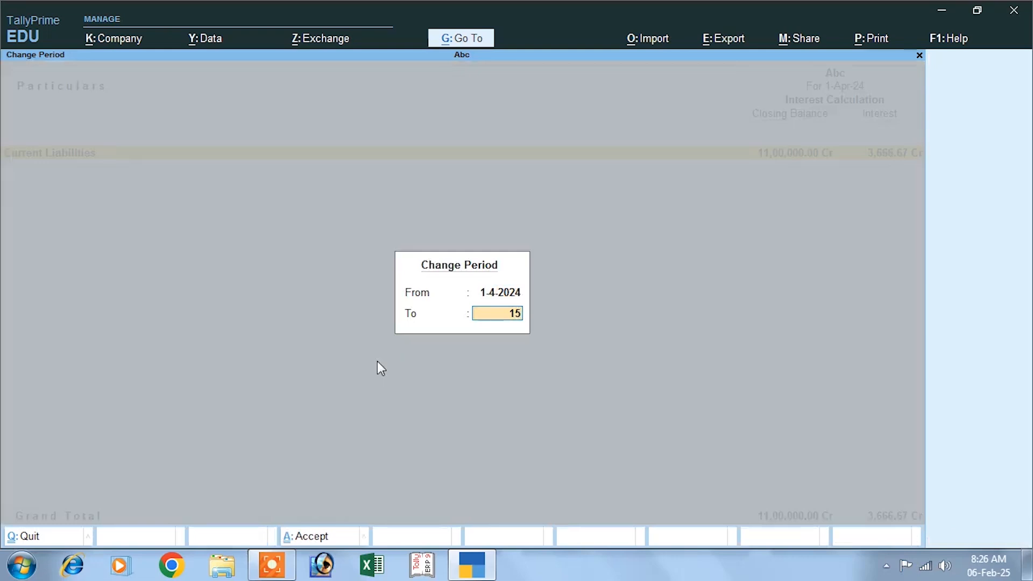
key(BackSpace)
text(-5)
key(Return)
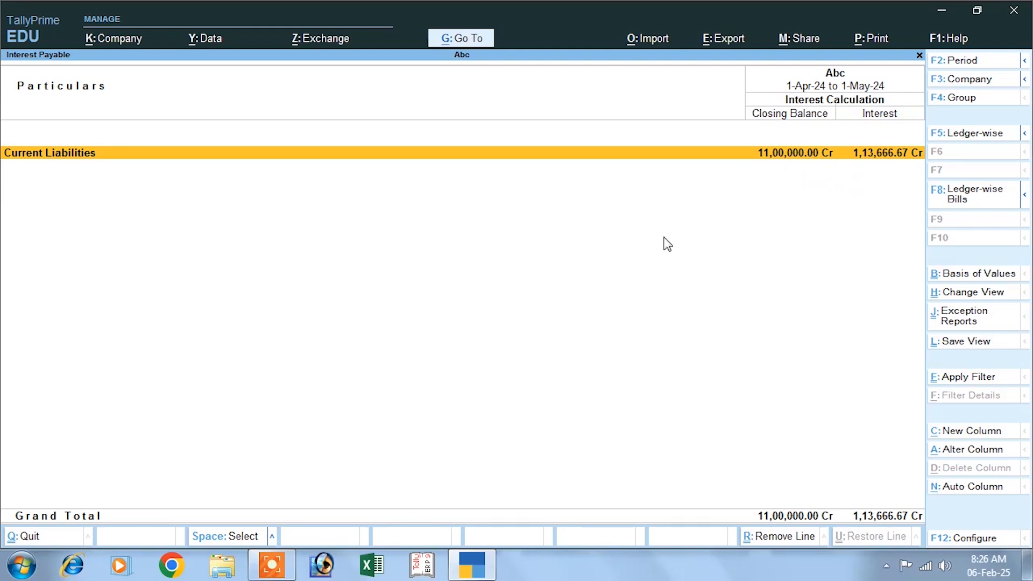
- Leave the interest report and open the Credit Note voucher type for alteration
key(Escape)
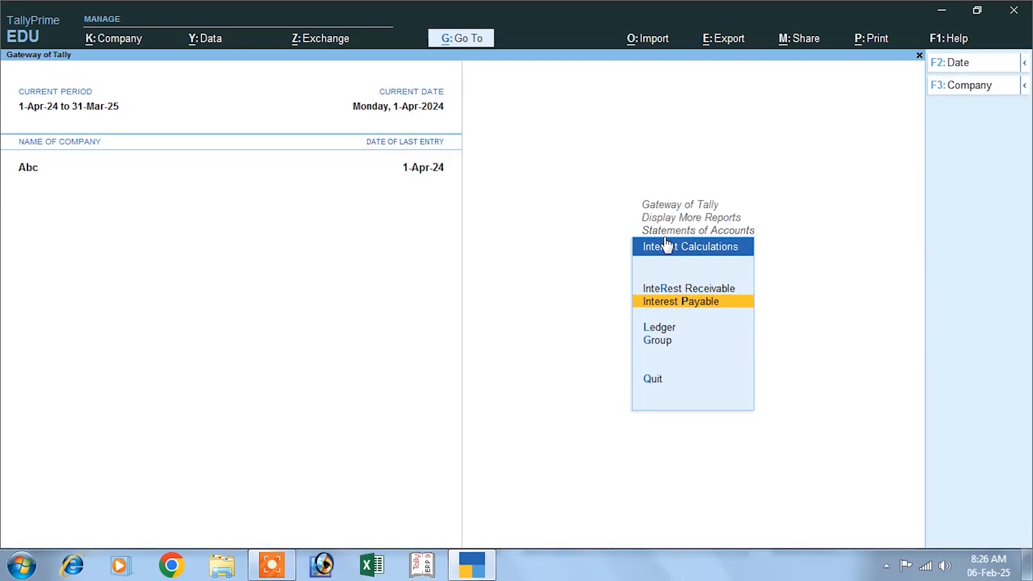
key(Escape)
key(Escape)
key(Escape)
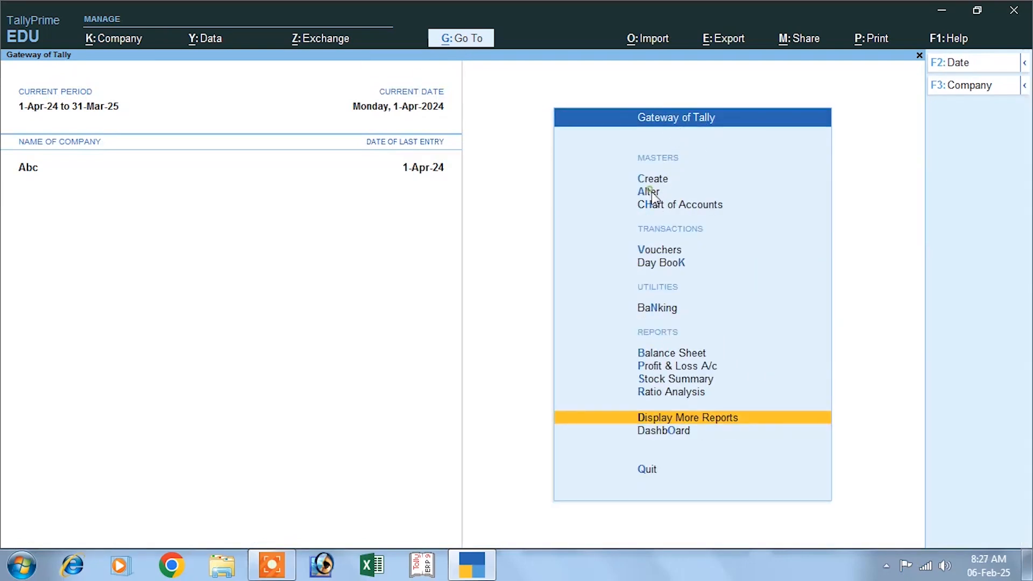
click(651, 192)
click(394, 232)
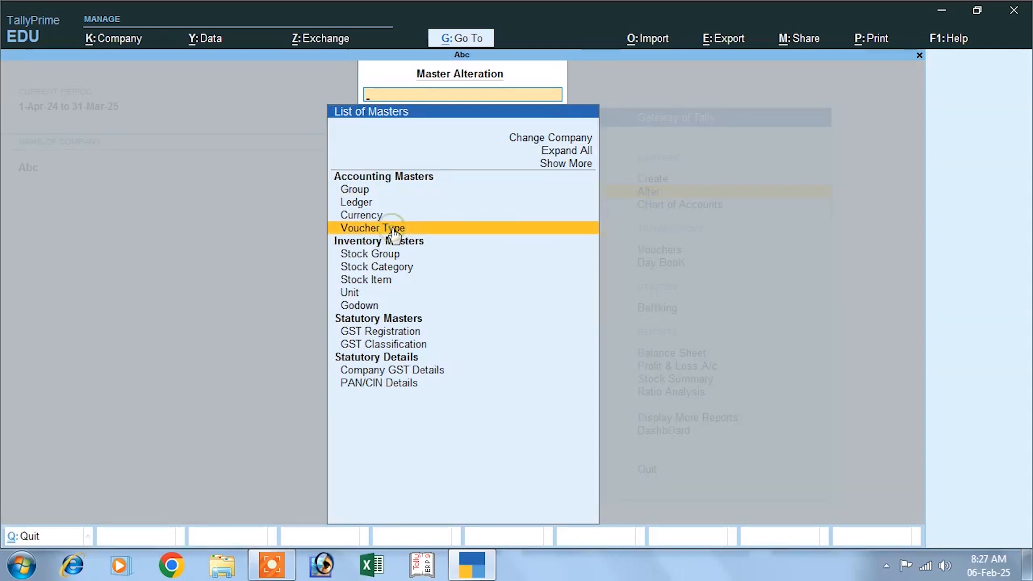
key(Down)
key(Up)
key(Return)
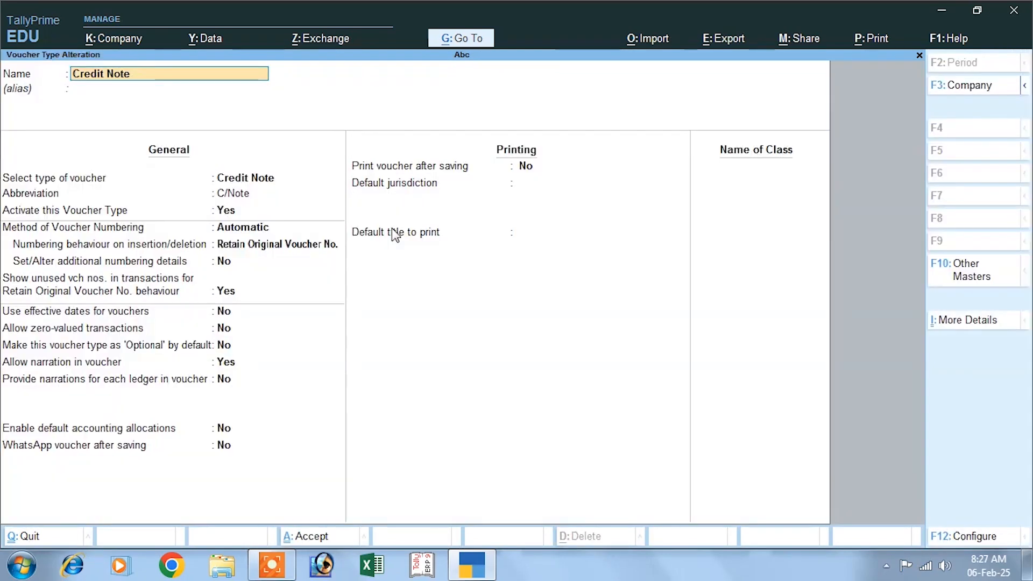
- Add the class Interest Paid to the voucher type, using it for interest accounting without compound interest, and save the voucher type
click(746, 170)
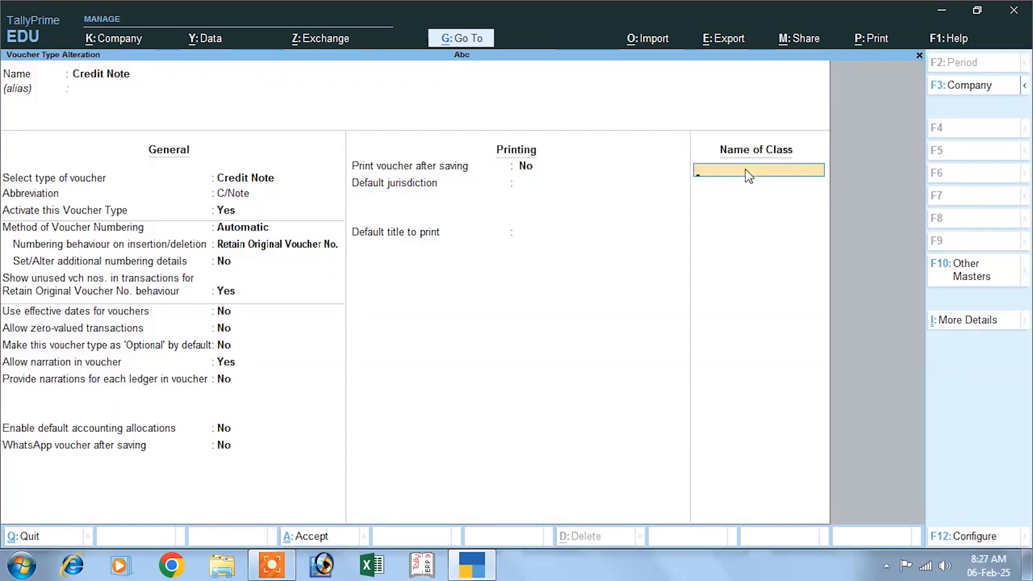
text(Interest Paid)
key(Return)
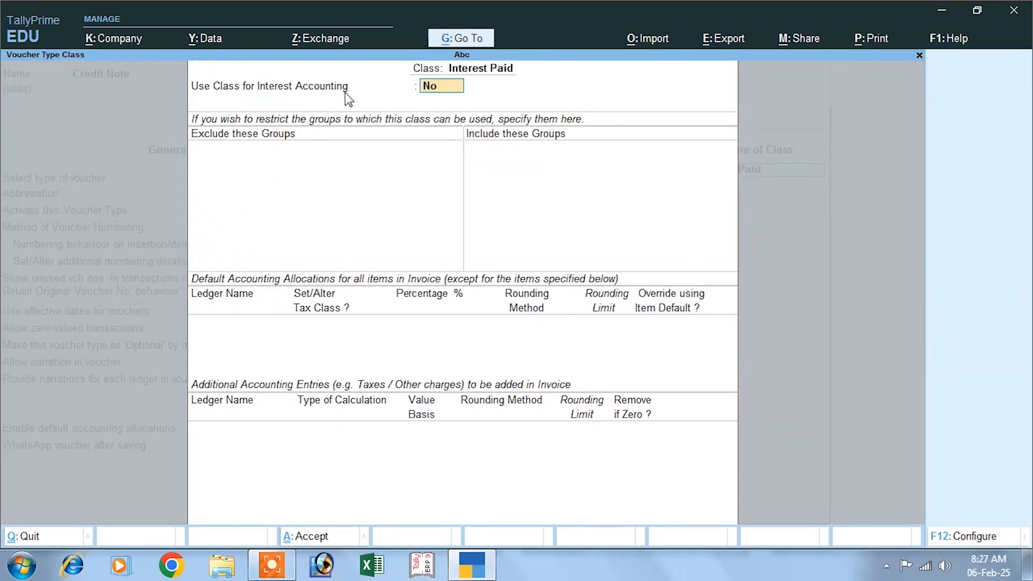
text(y)
key(Return)
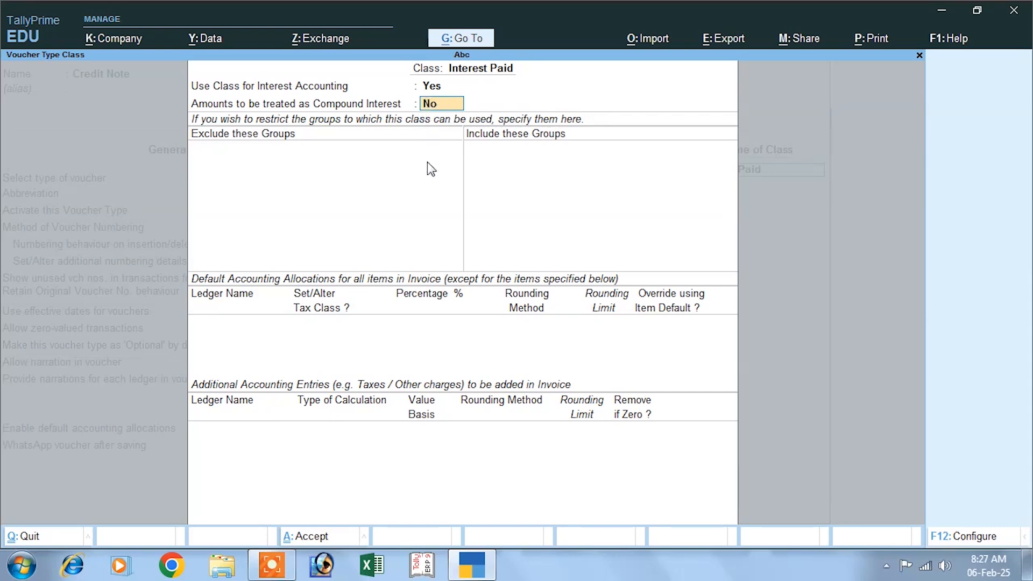
key(Return)
key(Return)
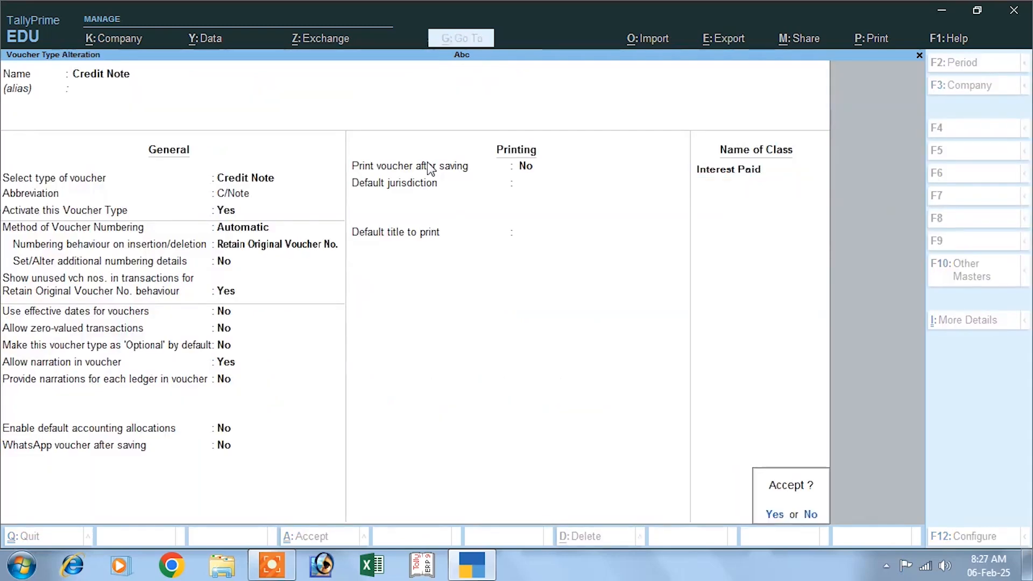
key(Return)
key(Escape)
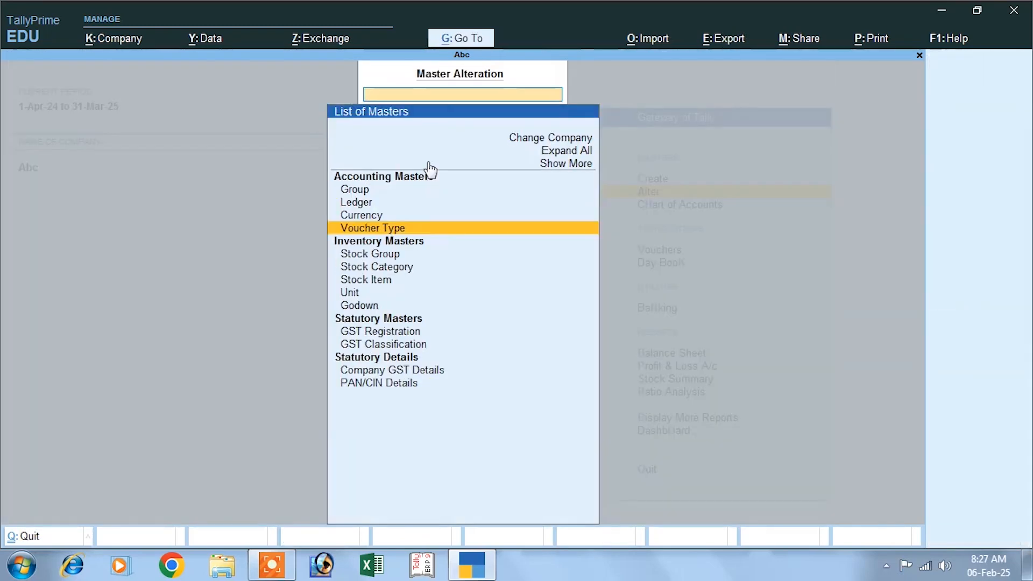
key(Escape)
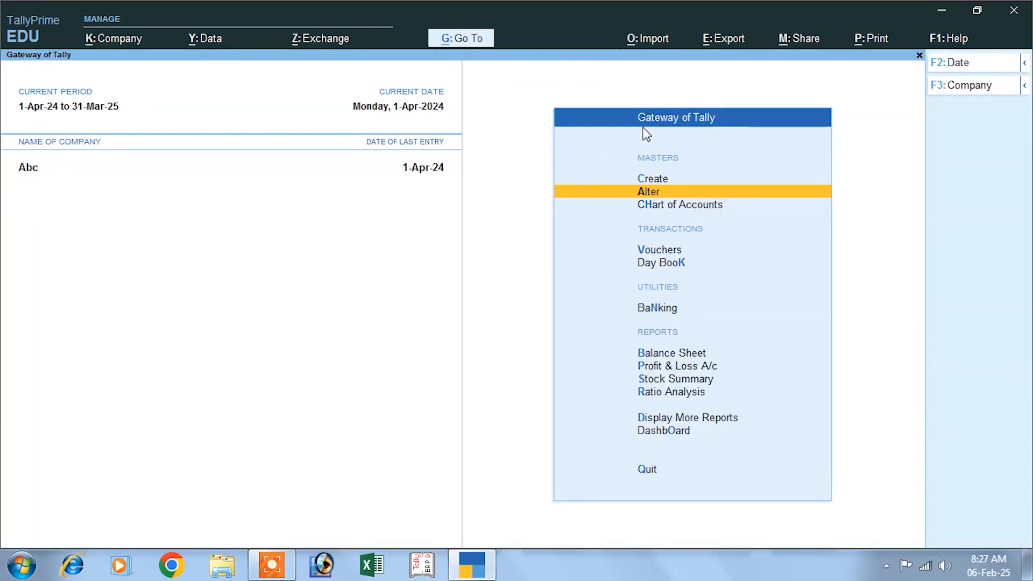
- Start a Credit Note voucher with the Interest Paid class and date it 1-May-24
click(654, 254)
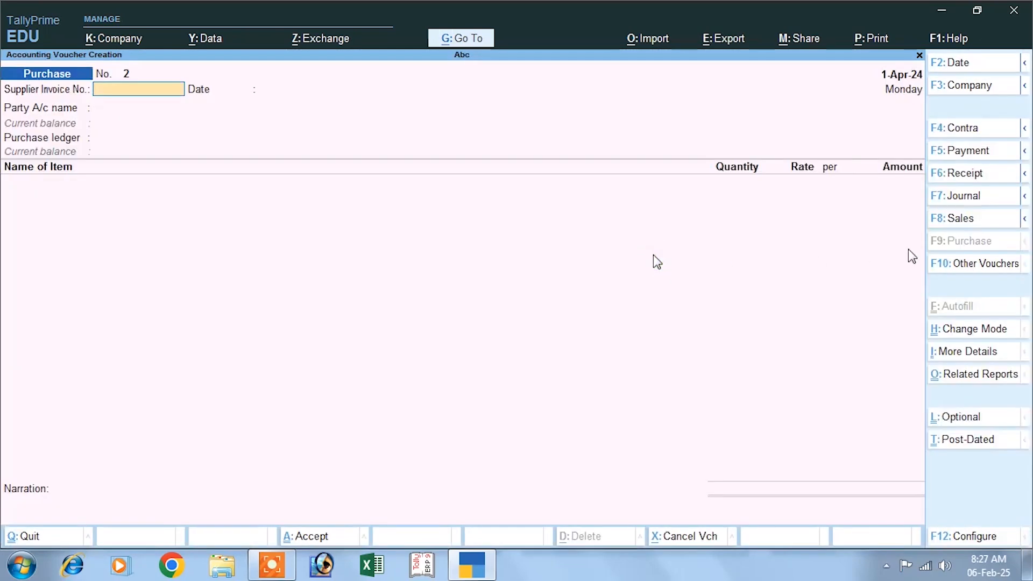
click(985, 265)
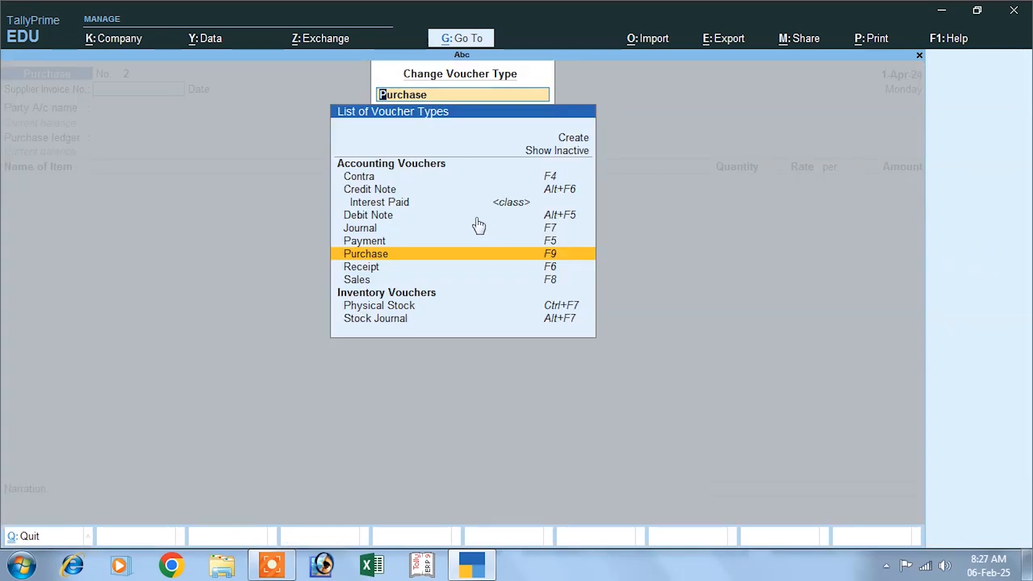
click(552, 192)
key(Down)
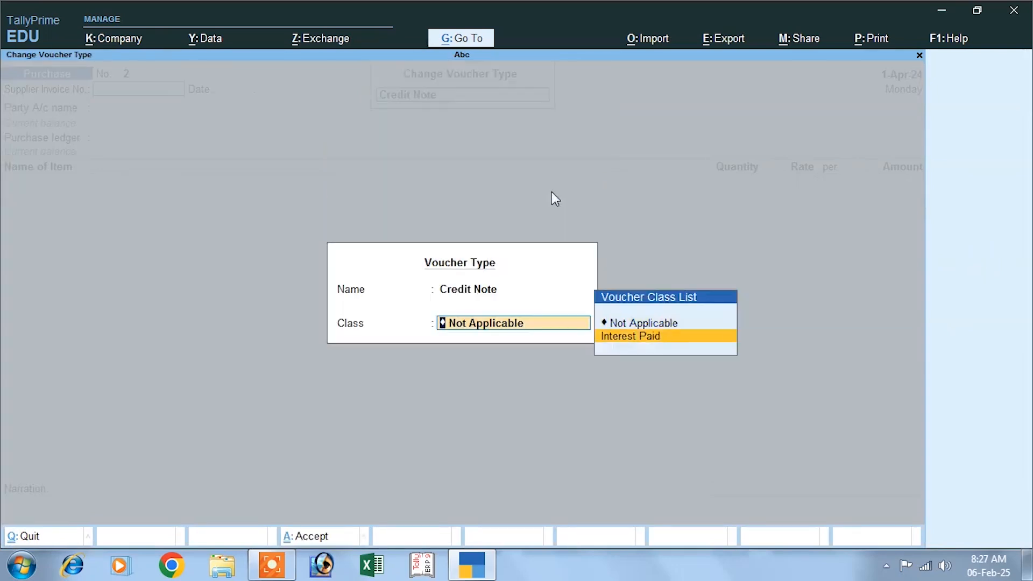
key(Return)
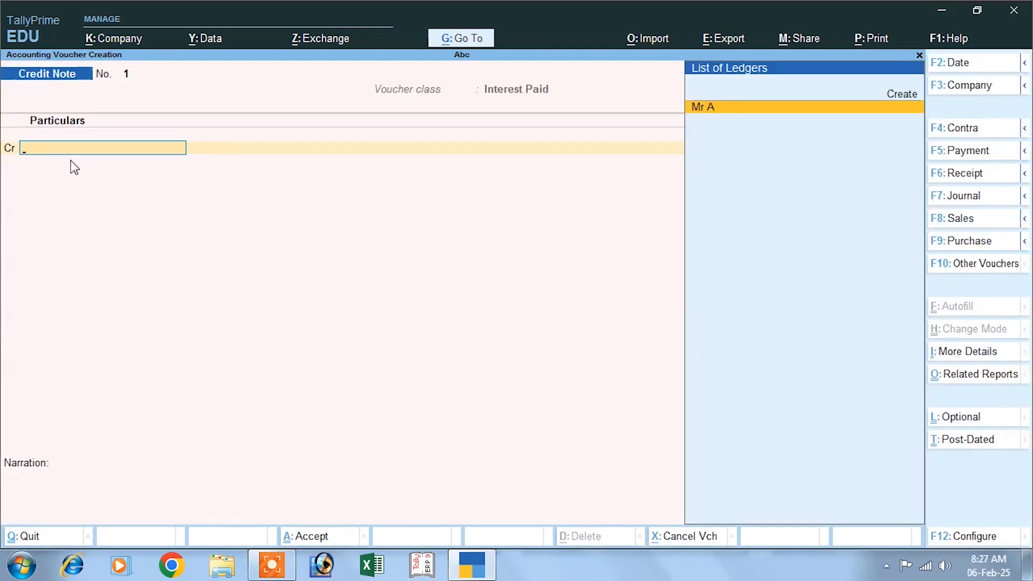
key(F2)
text(1-4)
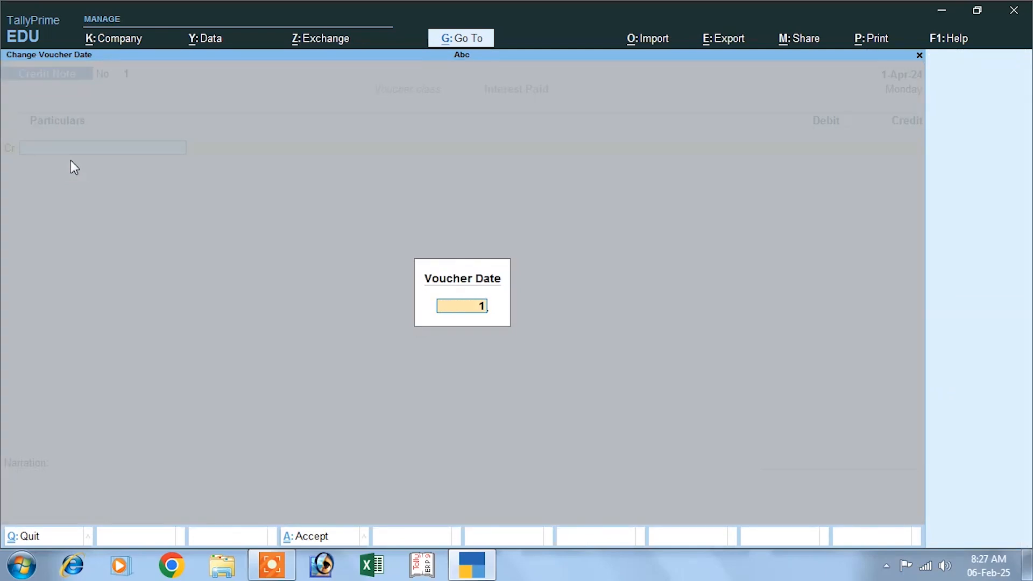
key(Return)
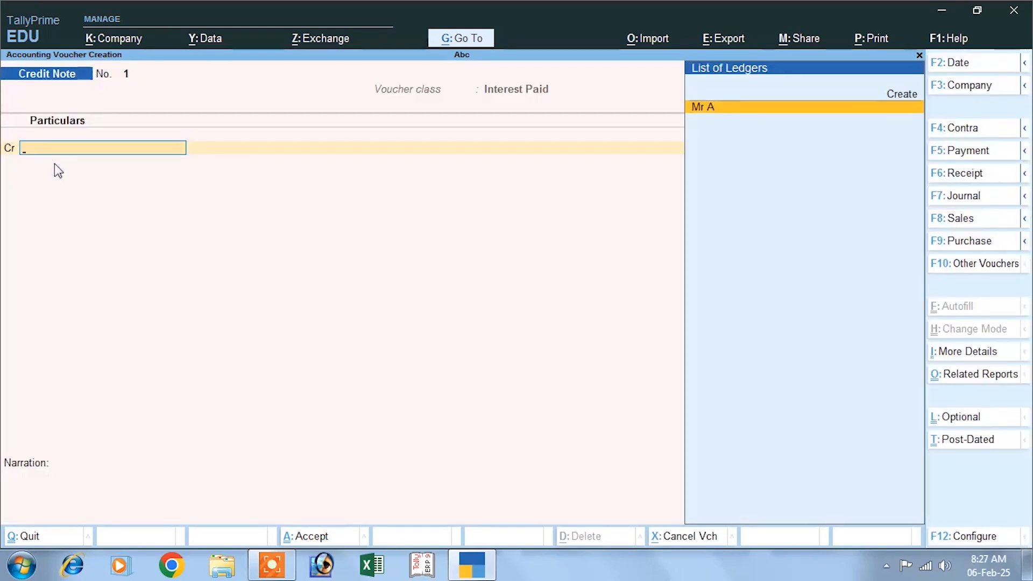
- Credit the supplier's ledger with the interest on bill 01, keeping the default party details and leaving the receipt and original invoice details blank
click(716, 112)
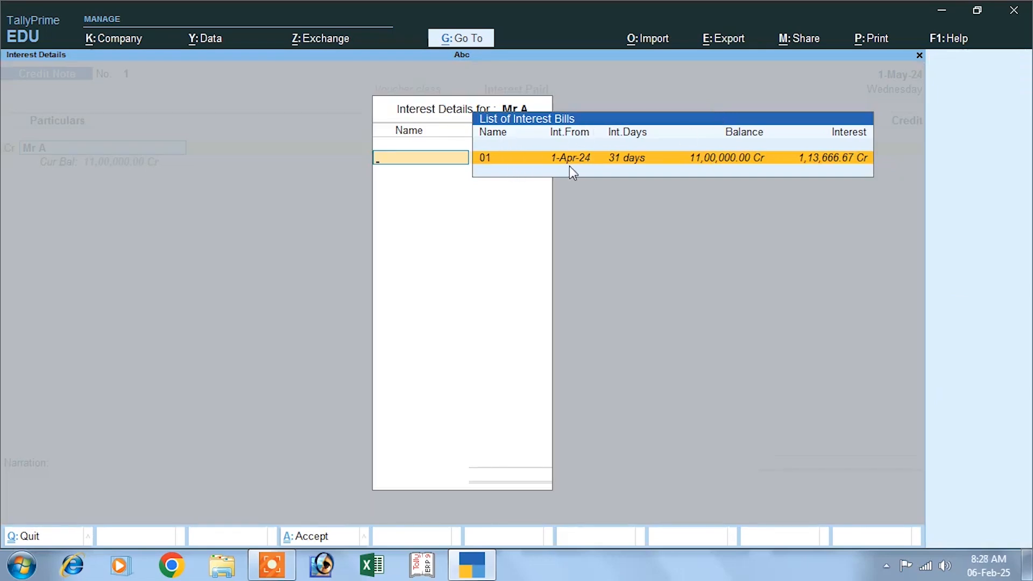
key(Return)
key(Return)
key(Return)
key(Return)
key(Return)
key(Return)
key(Return)
key(Return)
key(Return)
key(Return)
key(Return)
key(Return)
key(Return)
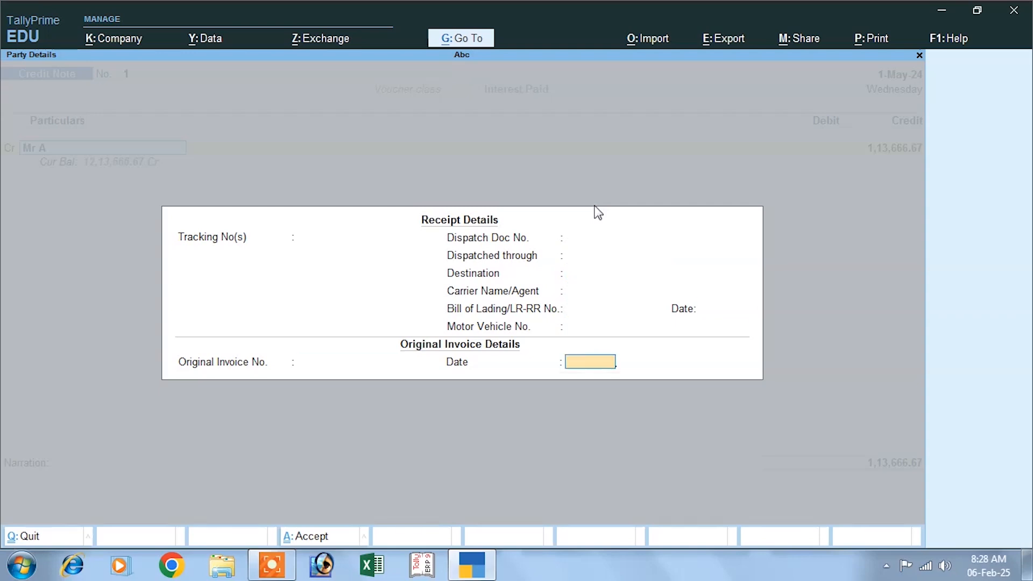
key(Return)
key(Return)
key(Return)
key(Return)
key(Return)
key(Return)
key(Return)
key(Return)
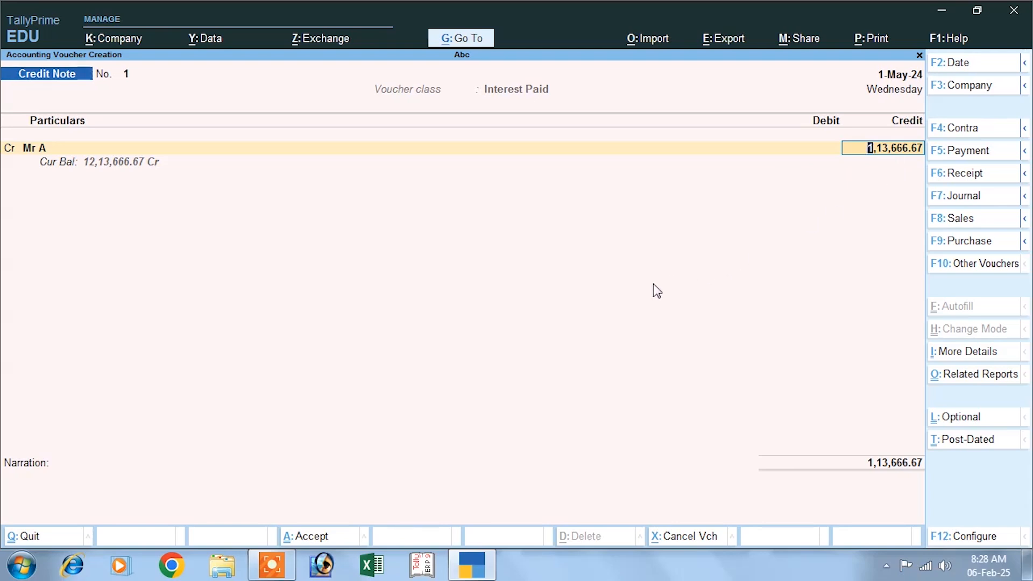
- Allocate the full interest amount to New Ref 1, accepting interest parameters of 10% per 30-Day Month
key(Return)
key(Return)
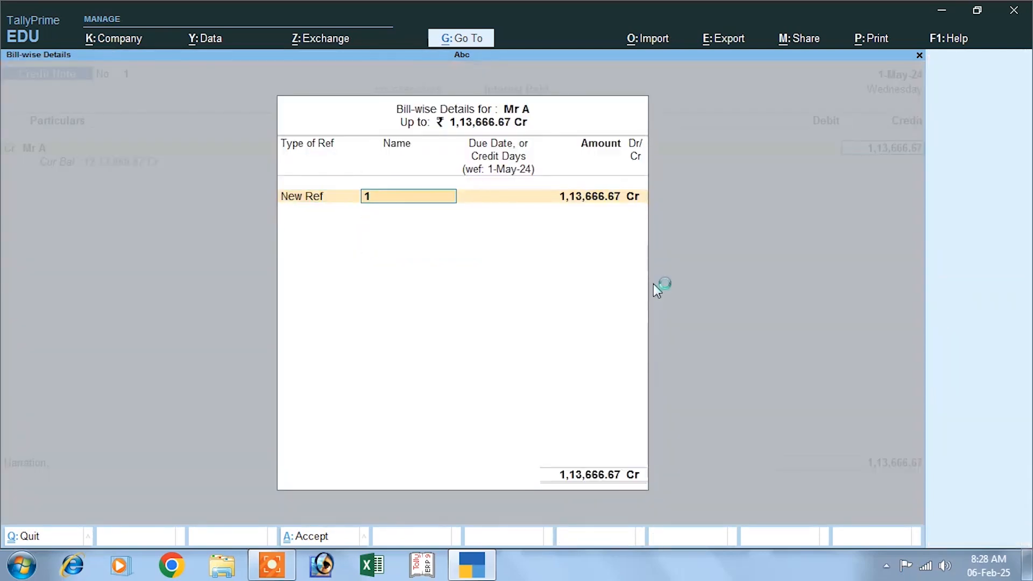
key(Return)
key(Return)
key(Return)
key(Return)
key(Return)
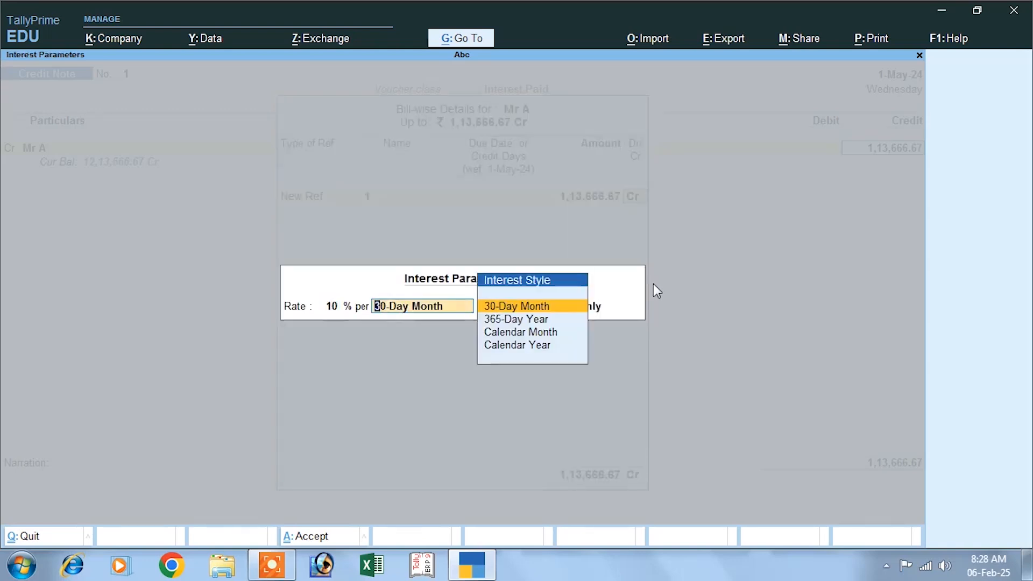
key(Return)
key(Return)
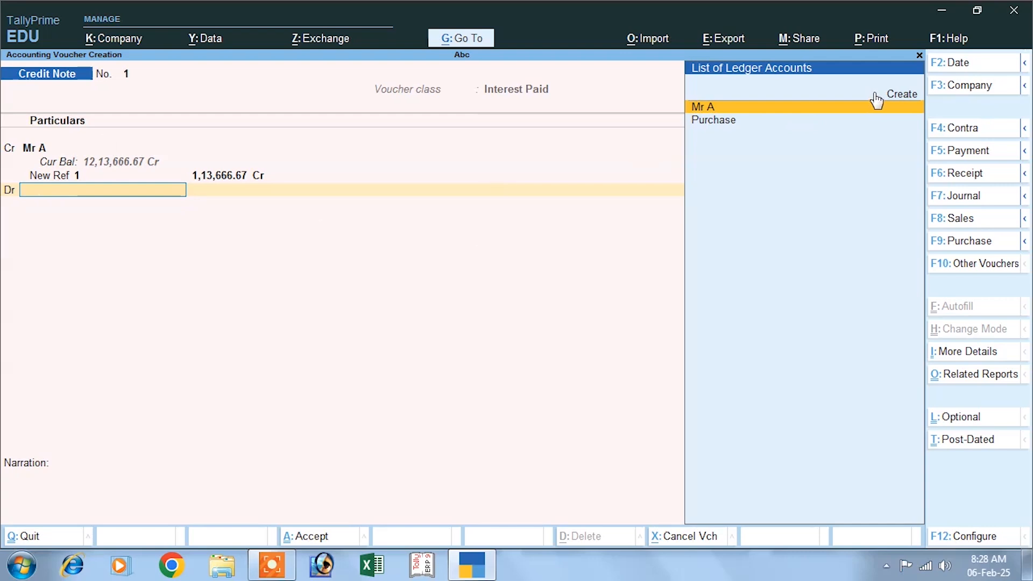
- Create a ledger named Interest Paid for the debit line and place it under Indirect Expenses
click(903, 96)
click(903, 95)
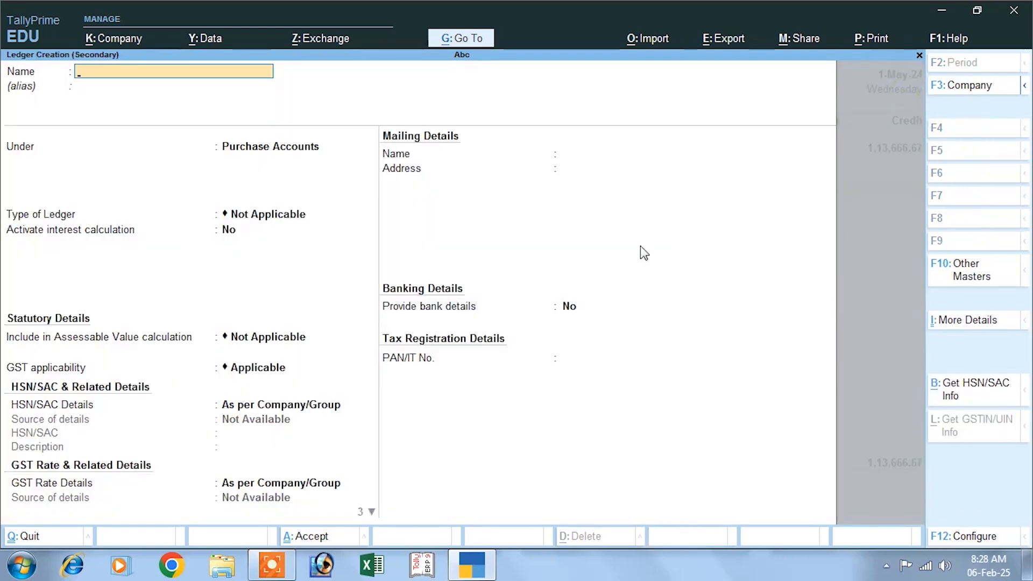
text(Inte)
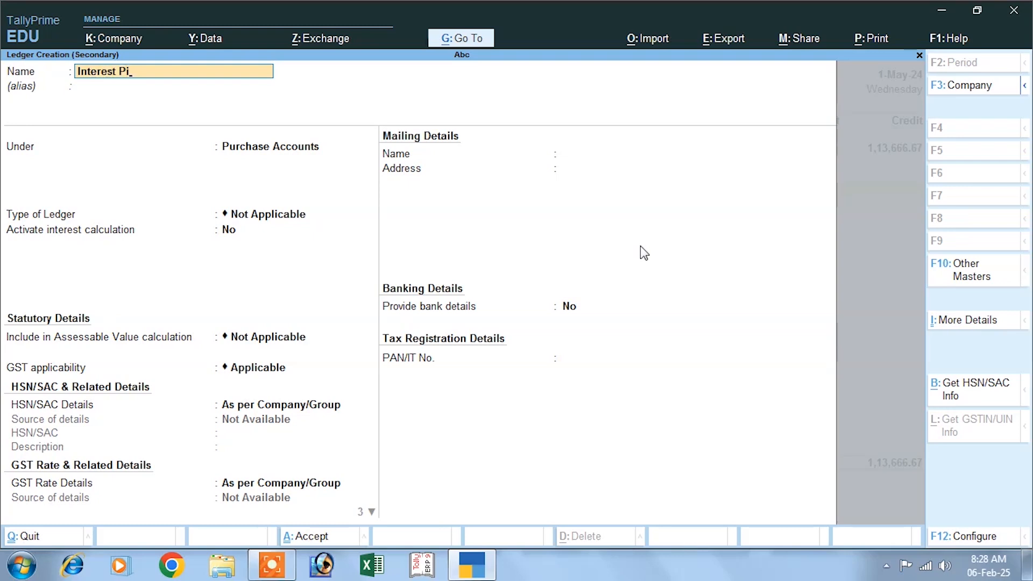
text(rest Paid)
key(Return)
key(Return)
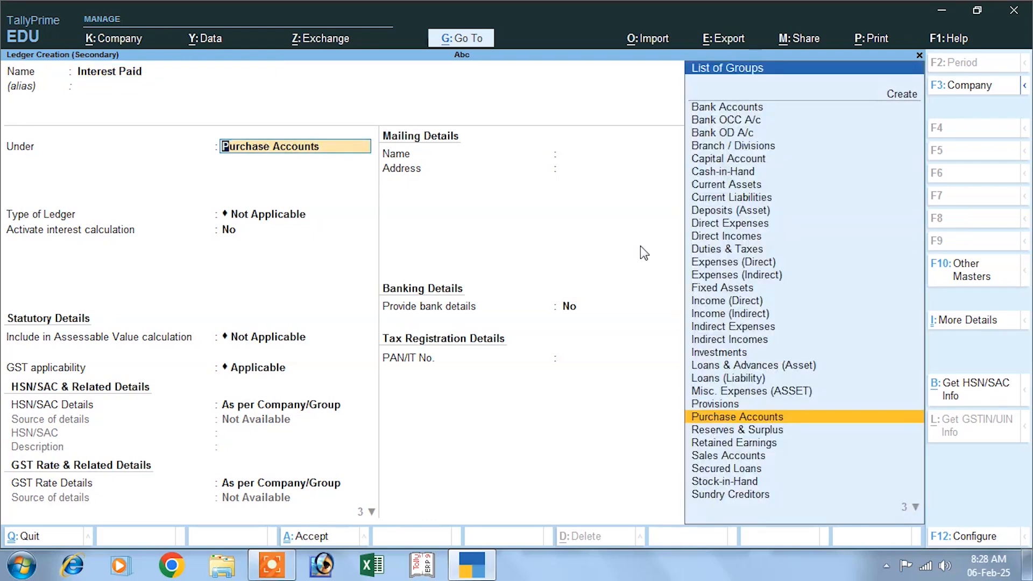
text(I)
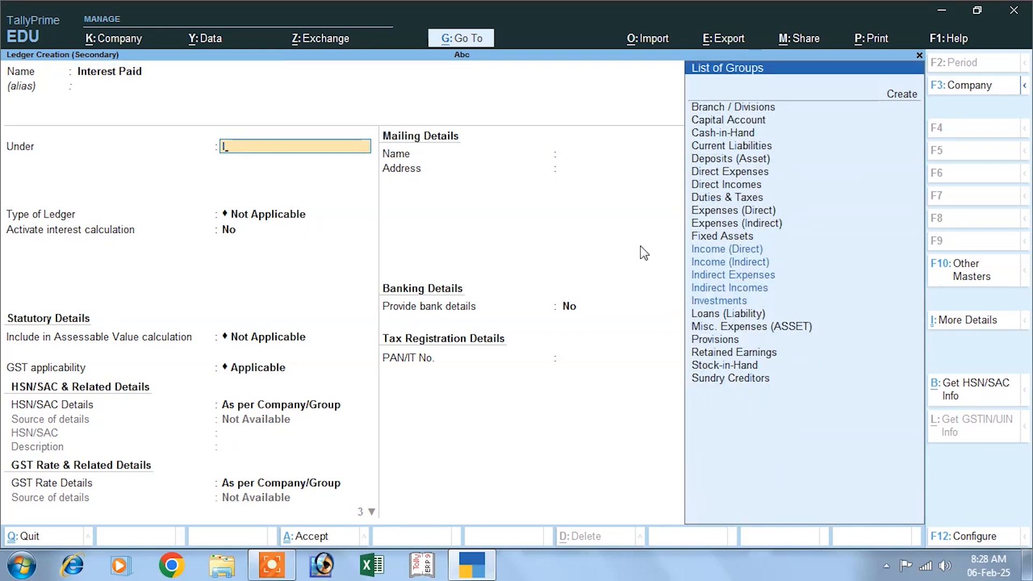
key(Down)
key(Down)
key(Down)
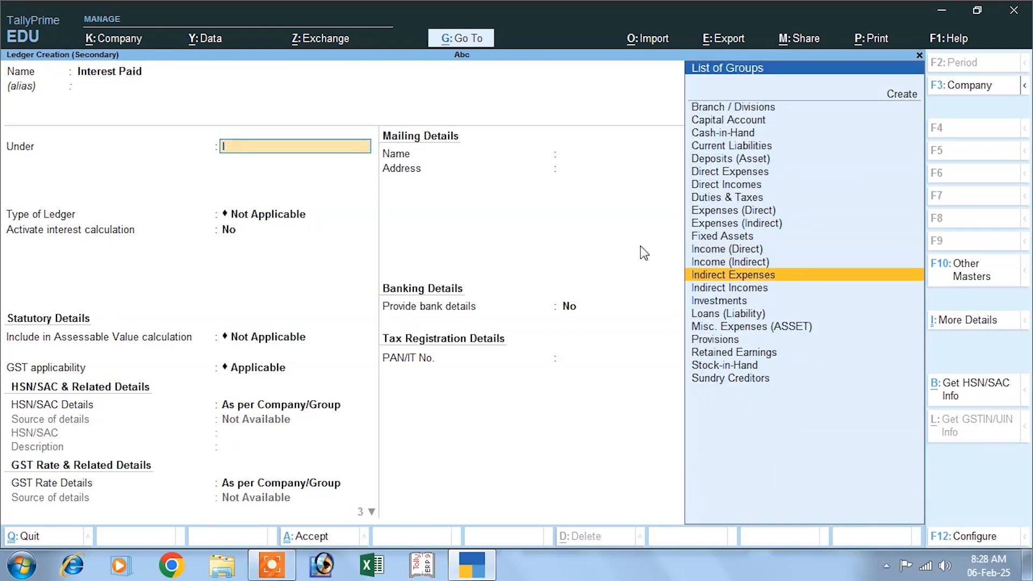
key(Return)
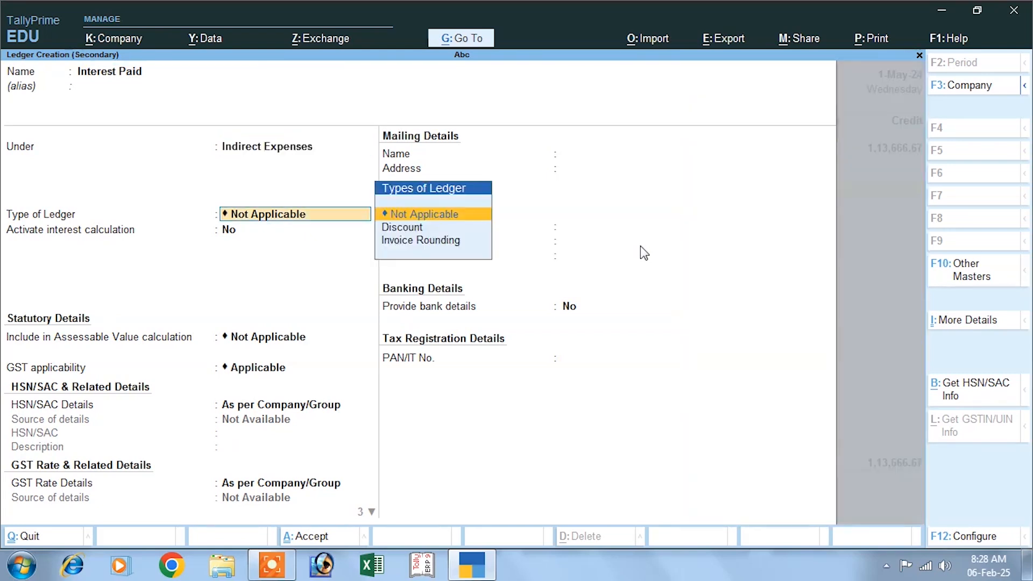
- Keep the new ledger's remaining settings at their defaults and save it as the account to debit
key(Return)
key(Return)
key(Return)
key(Return)
key(Return)
key(Return)
key(Return)
key(Return)
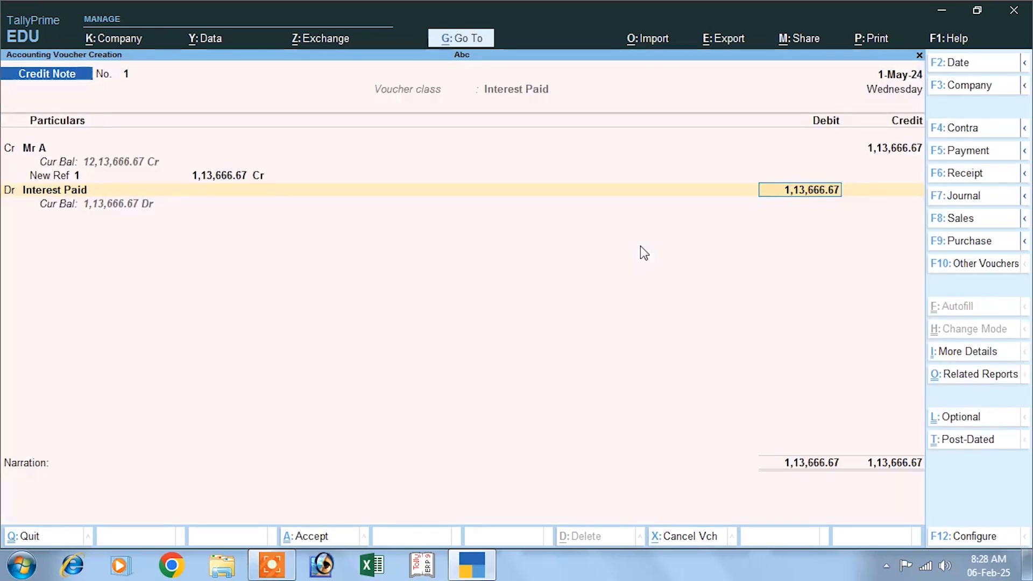
- Accept the full debit amount, set Provide GST details to No, and save the credit note without a narration
key(Return)
key(Up)
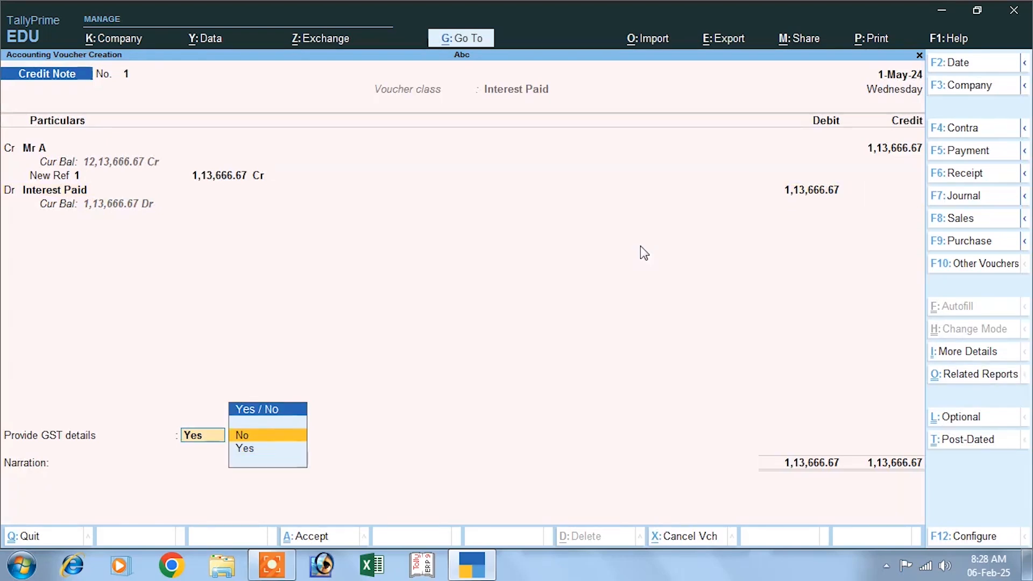
key(Return)
key(Return)
key(Return)
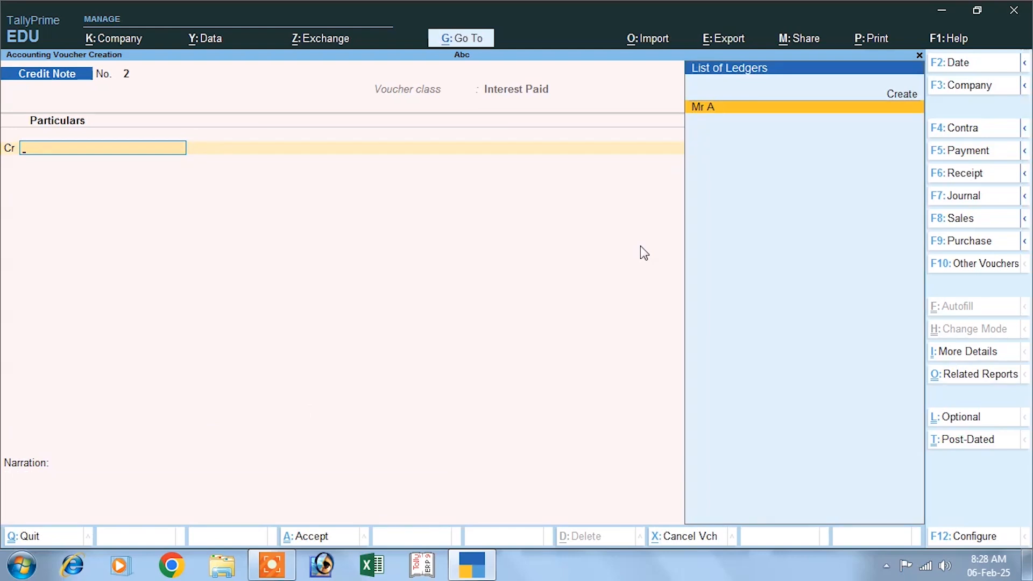
- Start a payment voucher and debit the supplier's ledger with 12,12,666.67
click(952, 153)
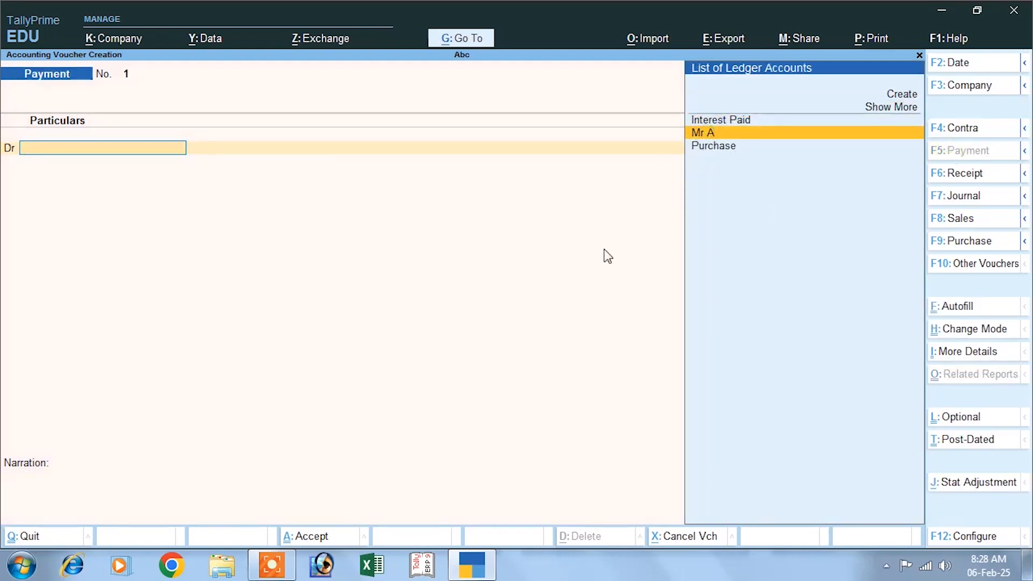
key(Return)
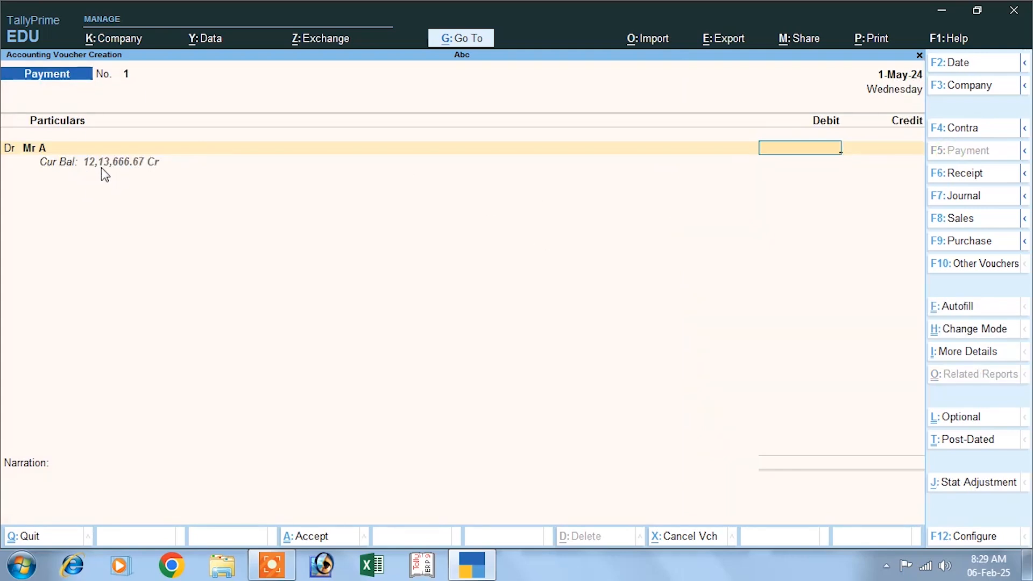
text(12,)
text(12,)
text(666)
text(.67)
key(Return)
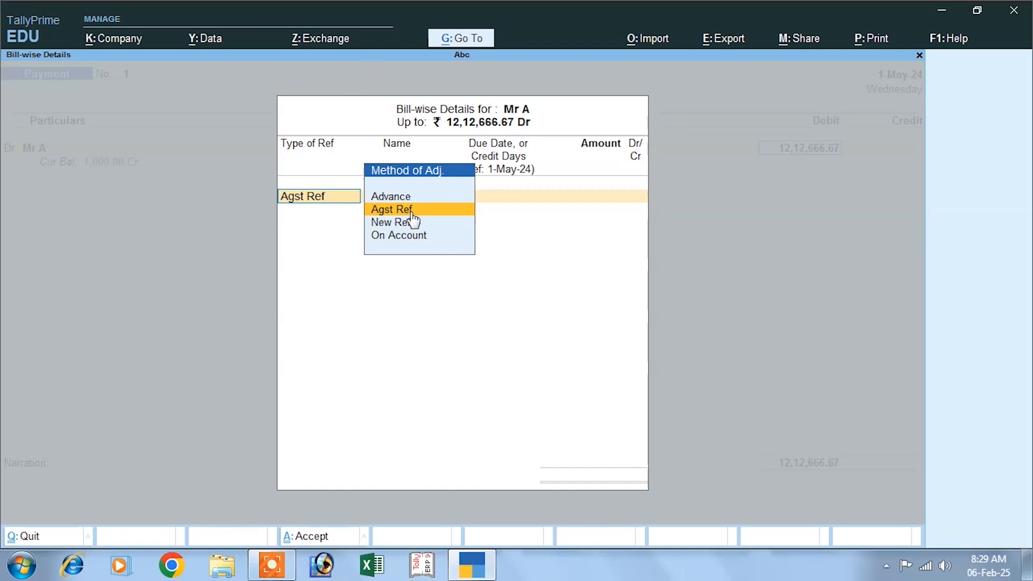
- Allocate the payment with Agst Ref as 11,00,000.00 to bill 01 and 1,12,666.67 to bill 1
click(388, 212)
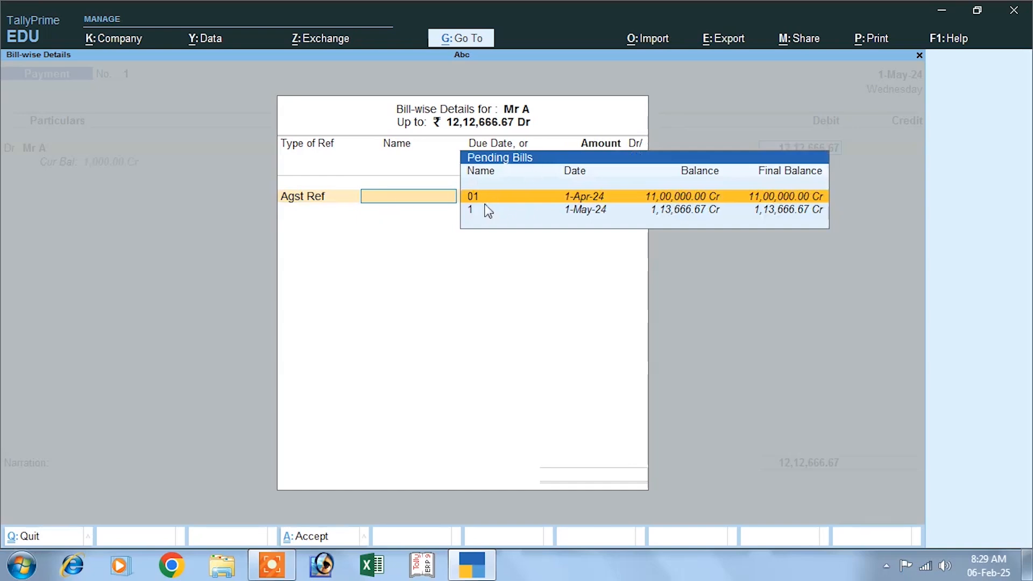
key(Return)
key(Return)
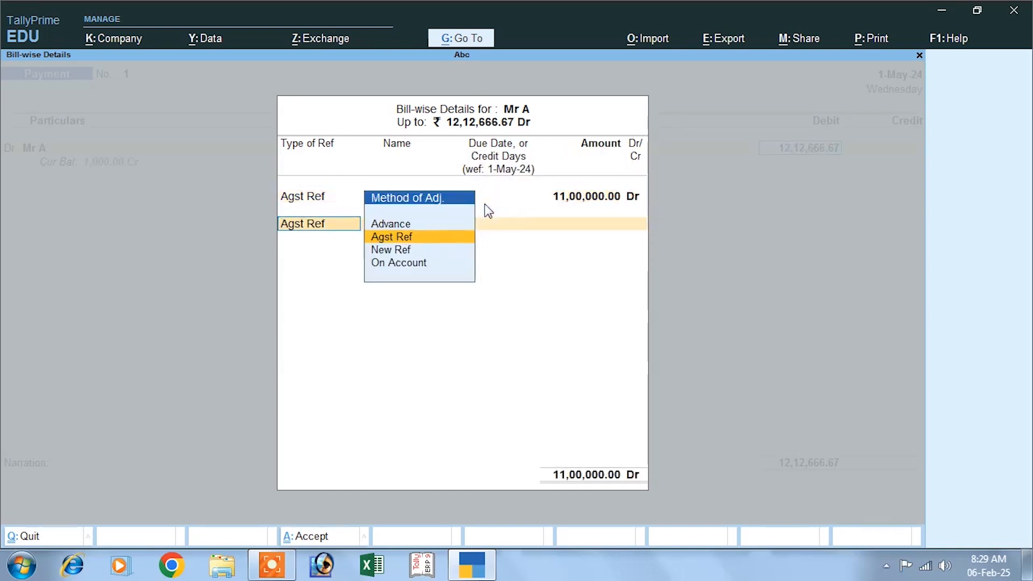
key(Return)
key(Return)
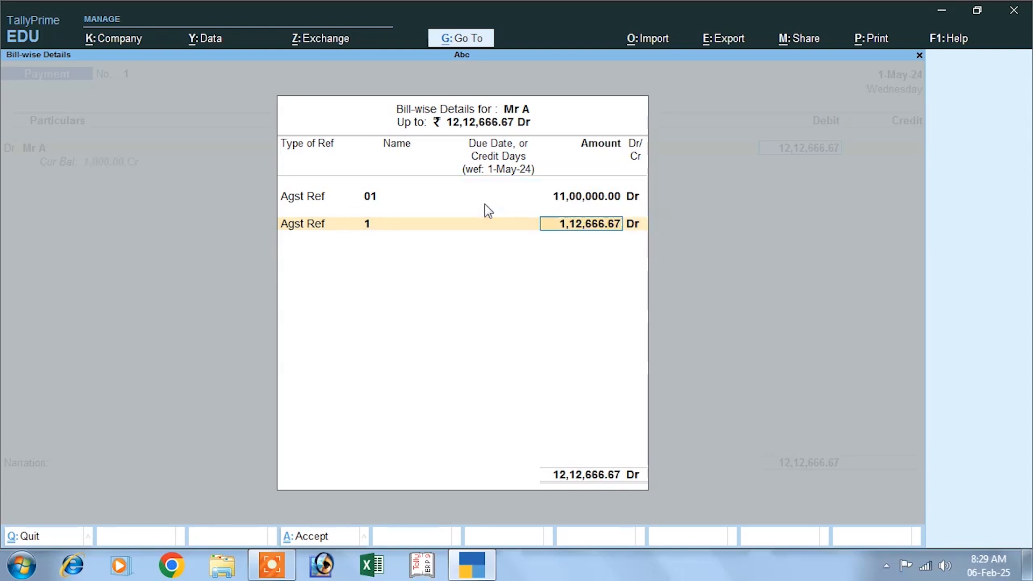
key(Return)
key(Return)
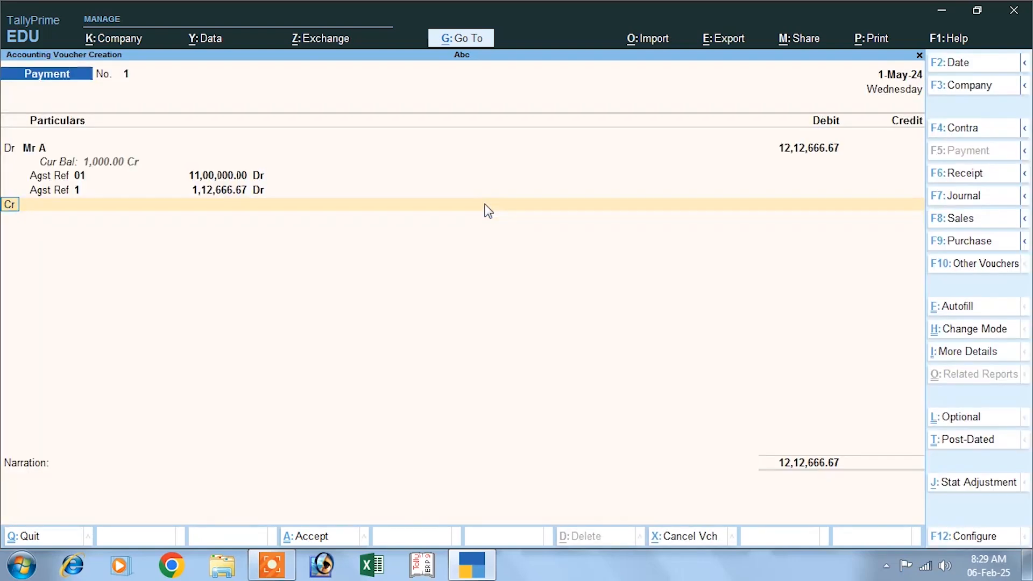
- Credit the Cash ledger with the full payment amount
key(Return)
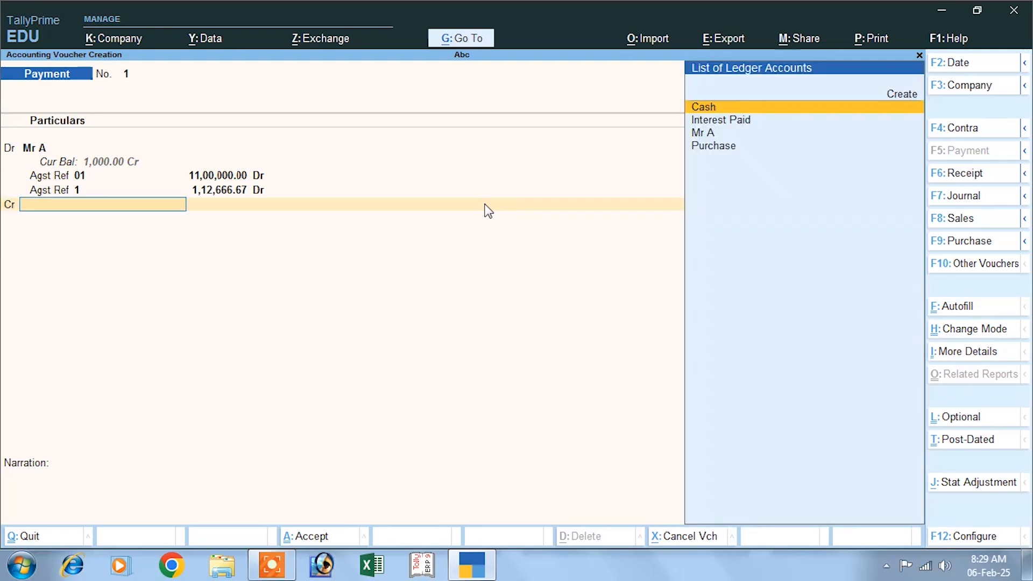
key(Down)
key(Up)
key(Return)
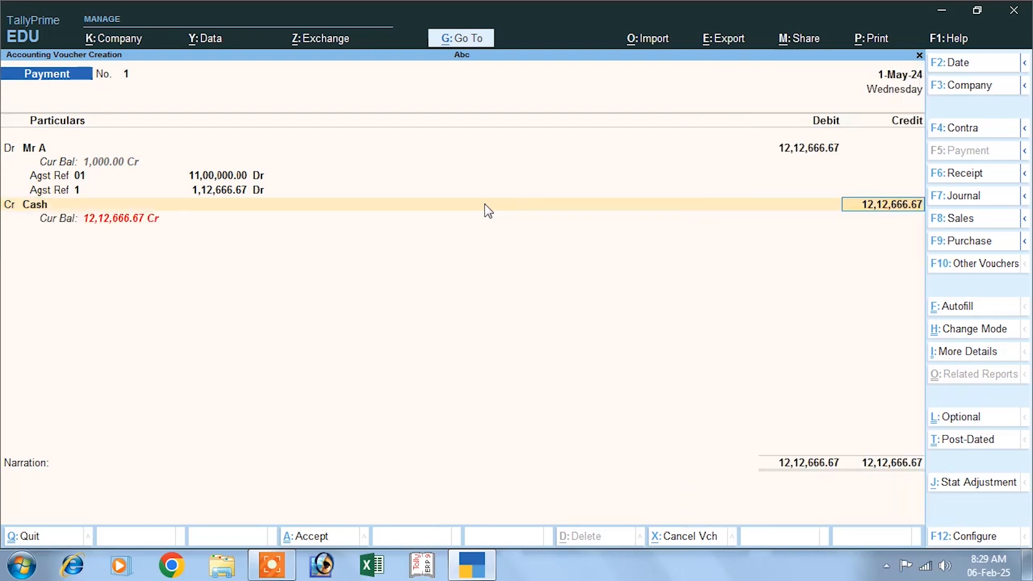
- Go back to the supplier's debit line and correct its amount to 12,13,666.67
key(BackSpace)
key(BackSpace)
key(BackSpace)
key(BackSpace)
key(BackSpace)
key(BackSpace)
key(BackSpace)
key(BackSpace)
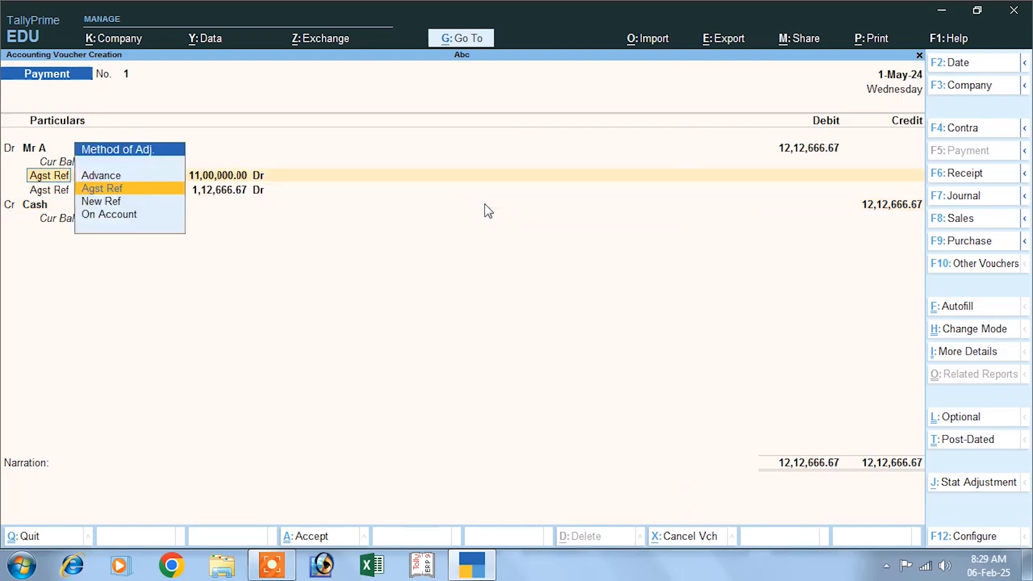
key(BackSpace)
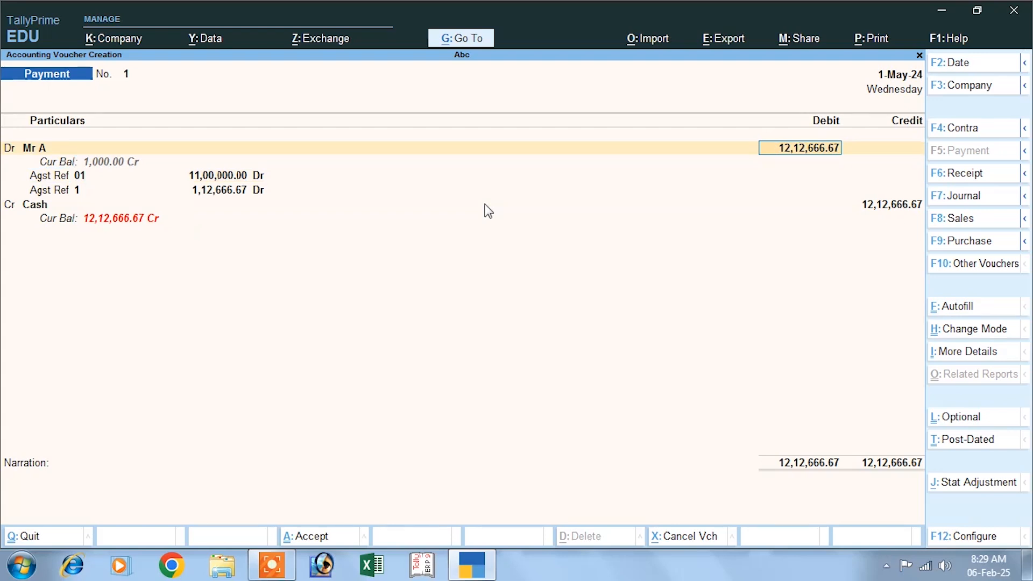
key(Return)
key(Return)
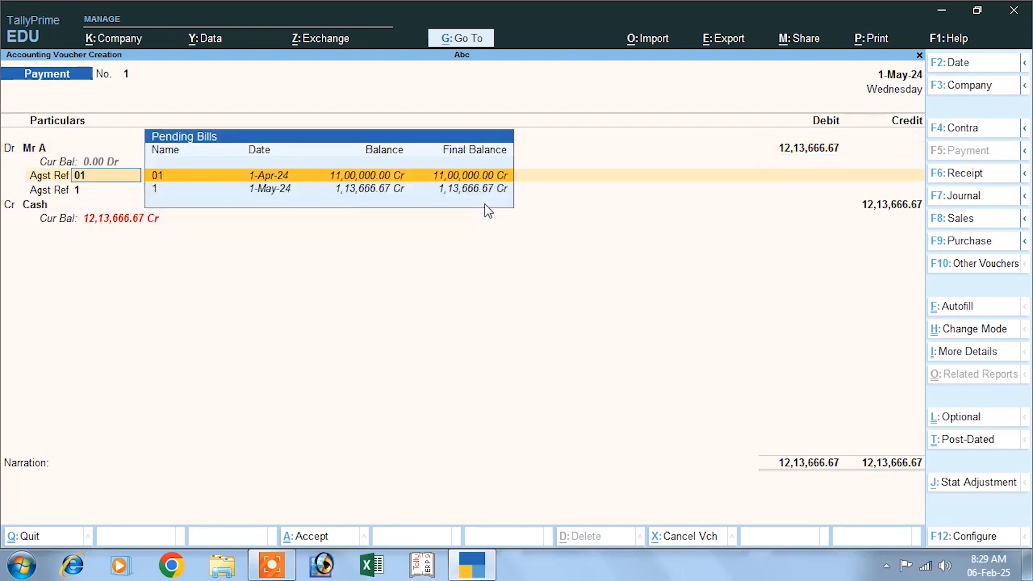
- Keep the allocation to bill 01 and correct the Agst Ref amount for bill 1 to 1,13,666.67
key(Return)
key(Return)
key(Return)
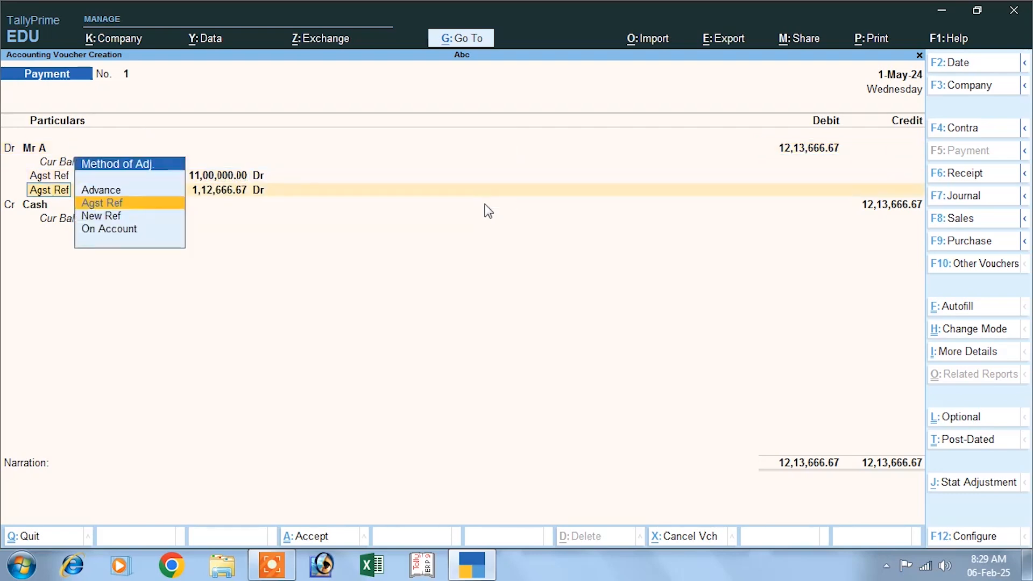
key(Return)
key(Return)
key(Return)
key(Return)
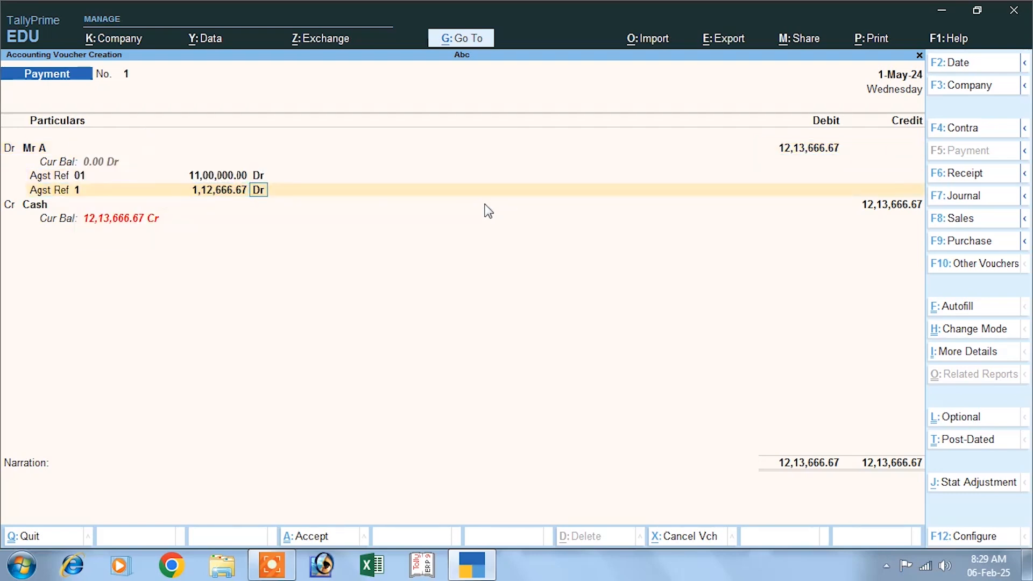
key(Return)
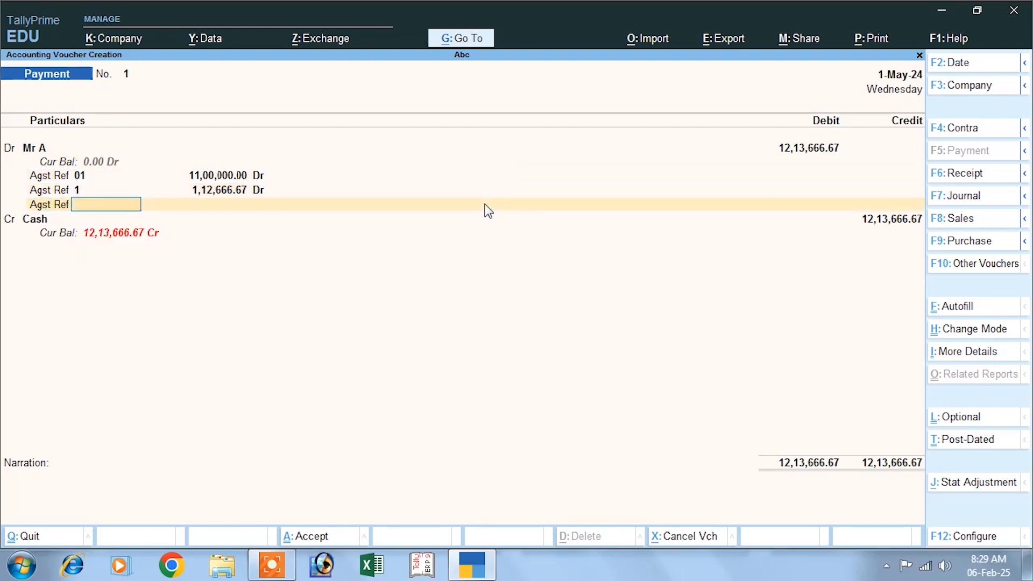
key(BackSpace)
key(BackSpace)
key(BackSpace)
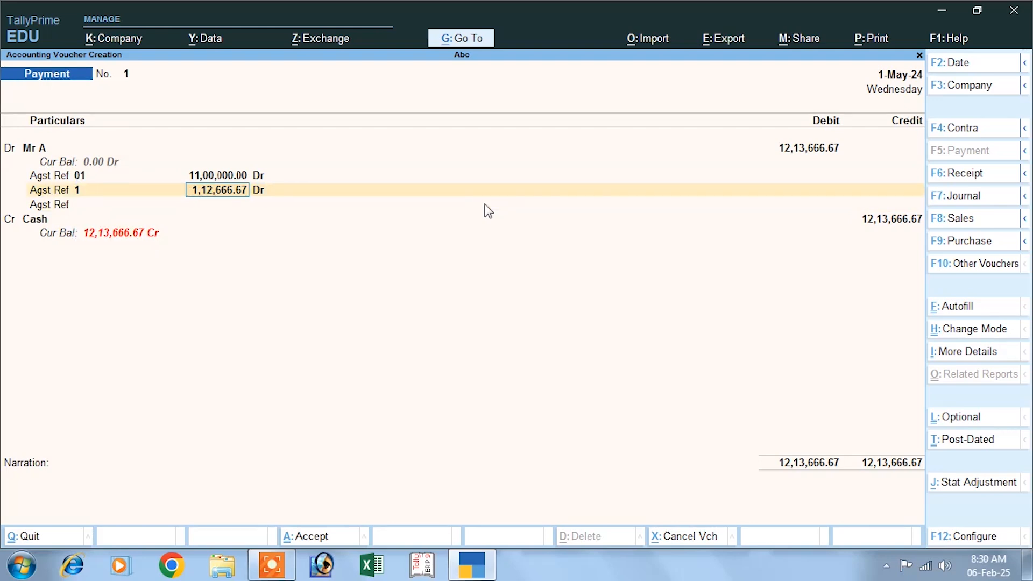
key(Return)
key(Return)
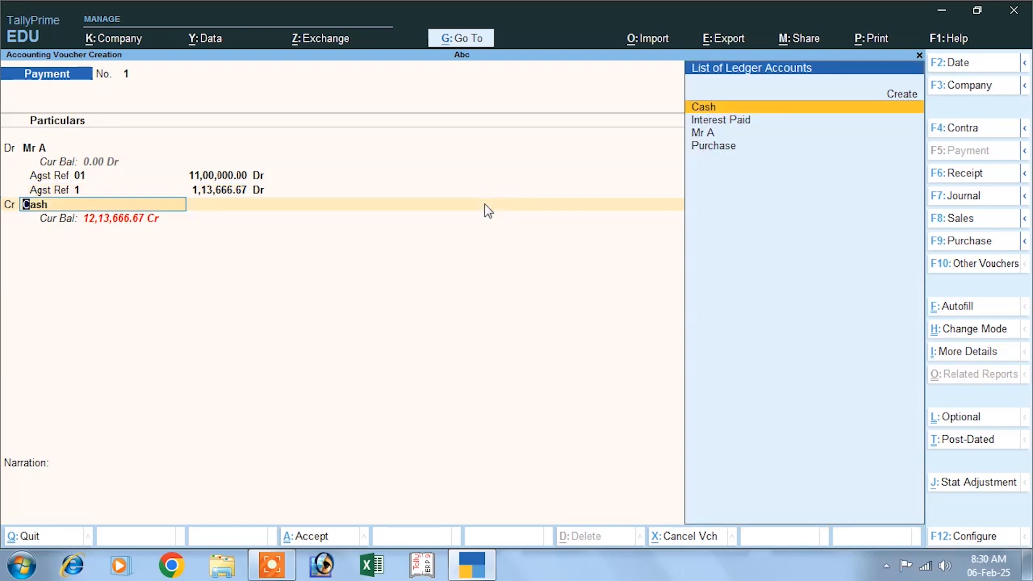
- Accept Cash with the full credit amount, enter the narration "being paid", and save the payment voucher
key(Return)
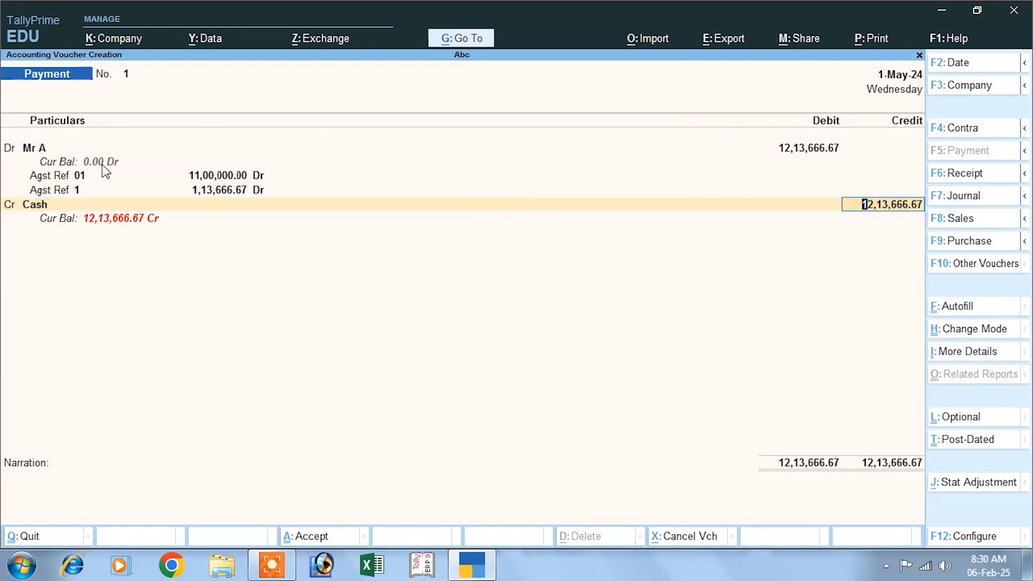
key(Return)
key(Return)
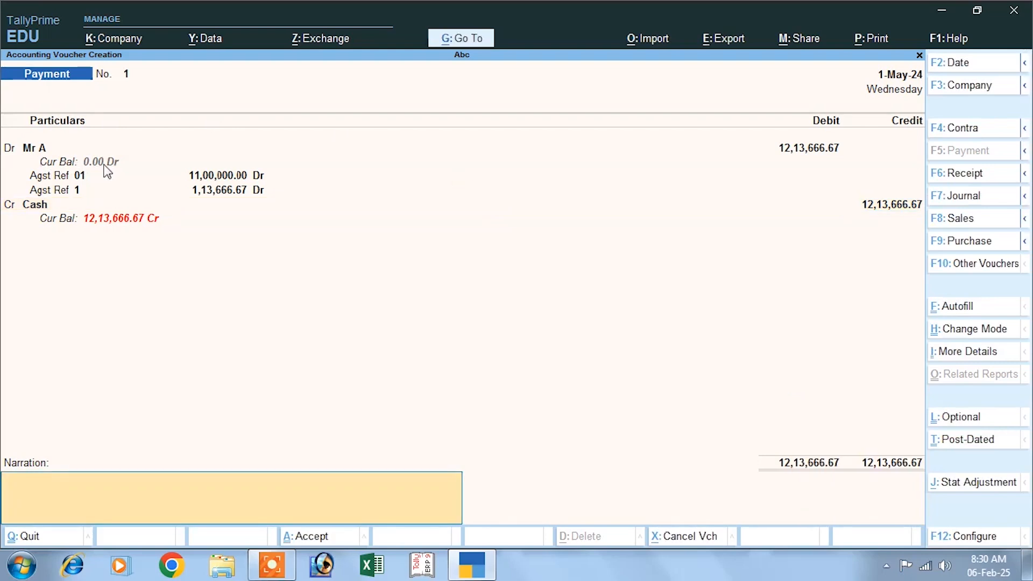
key(Return)
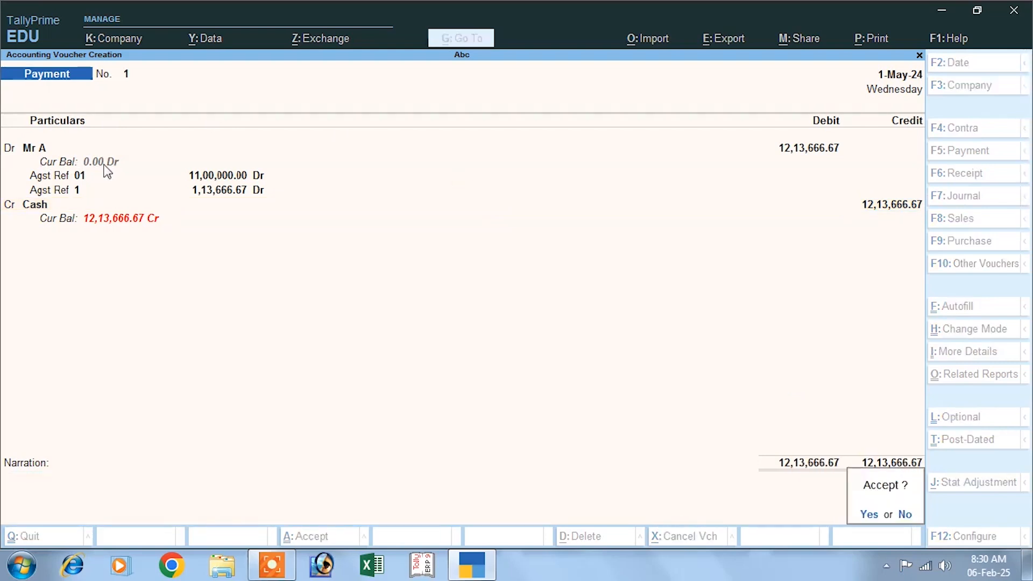
text(n)
text(b)
text(eing paid)
key(Return)
key(y)
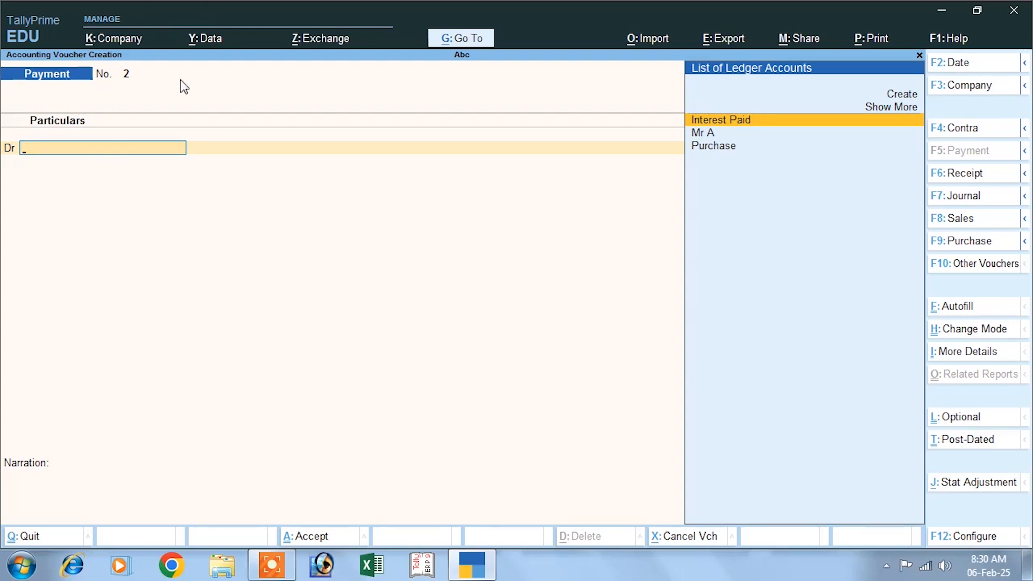
- Start a sales voucher and create a new party ledger for it, entering the customer's name
click(943, 222)
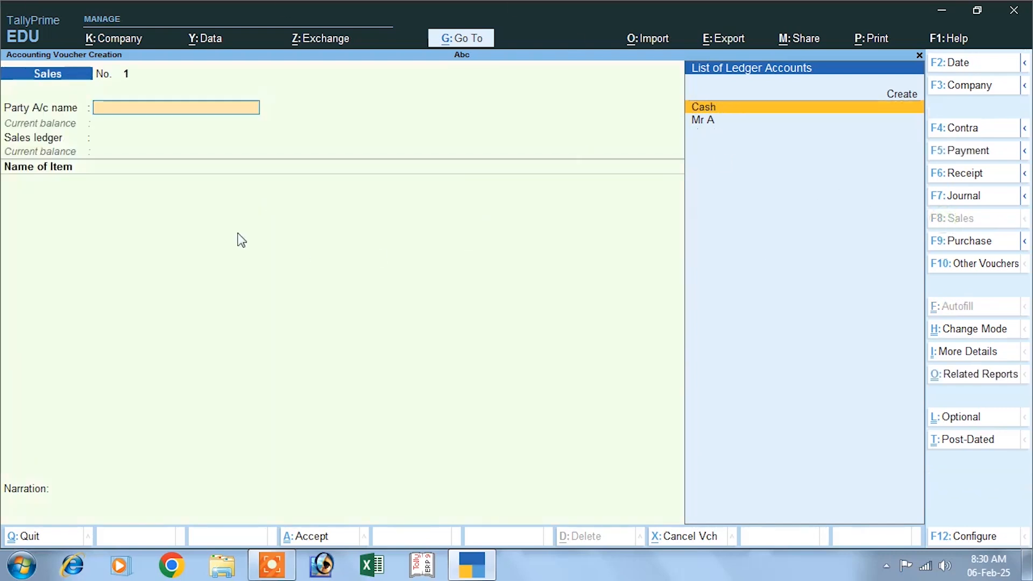
click(902, 95)
text(M)
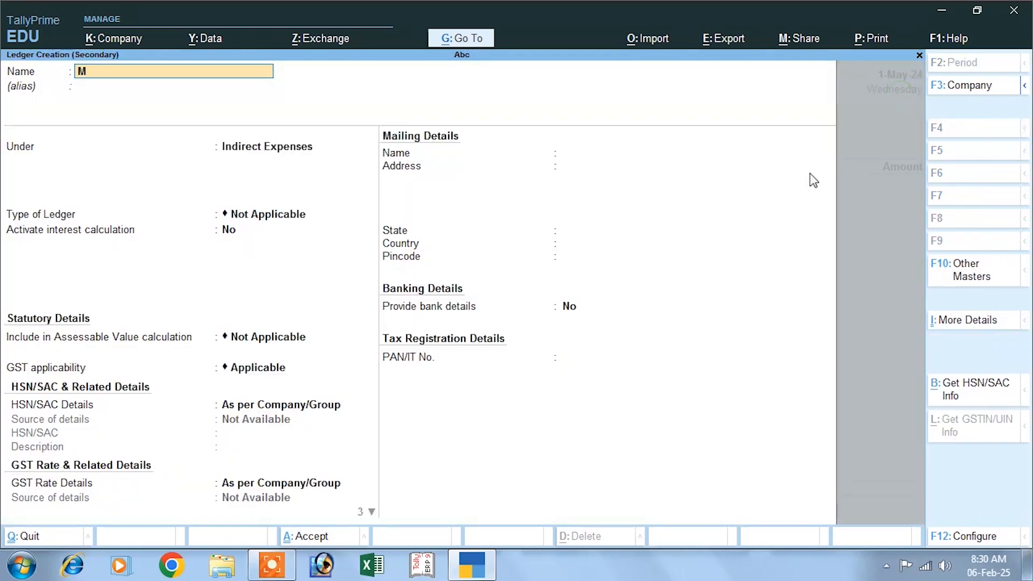
text(r B)
key(Return)
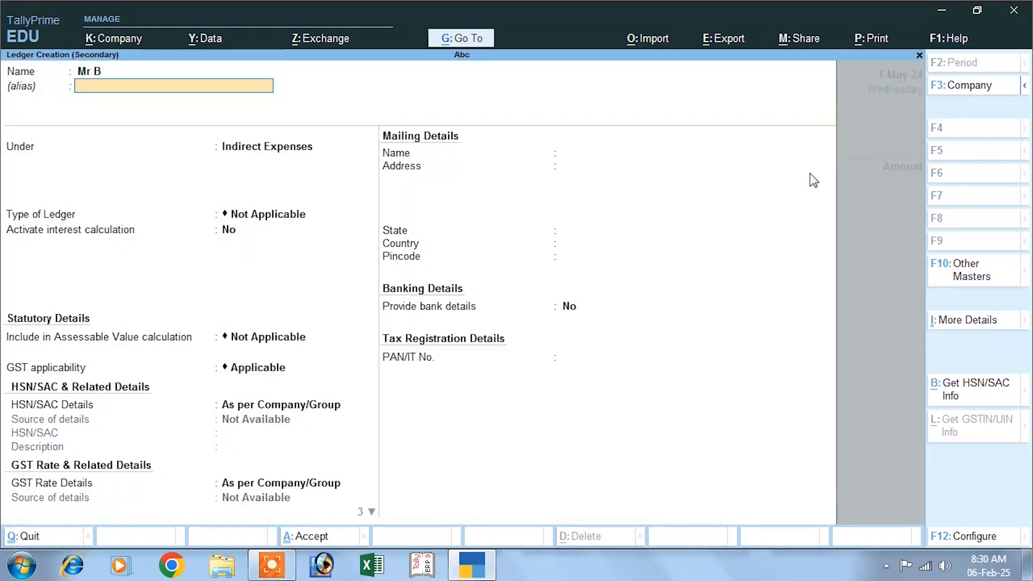
- Leave the customer ledger's alias empty and place it under Sundry Debtors
key(Return)
text(S)
key(Down)
key(Down)
key(Down)
key(Down)
key(Return)
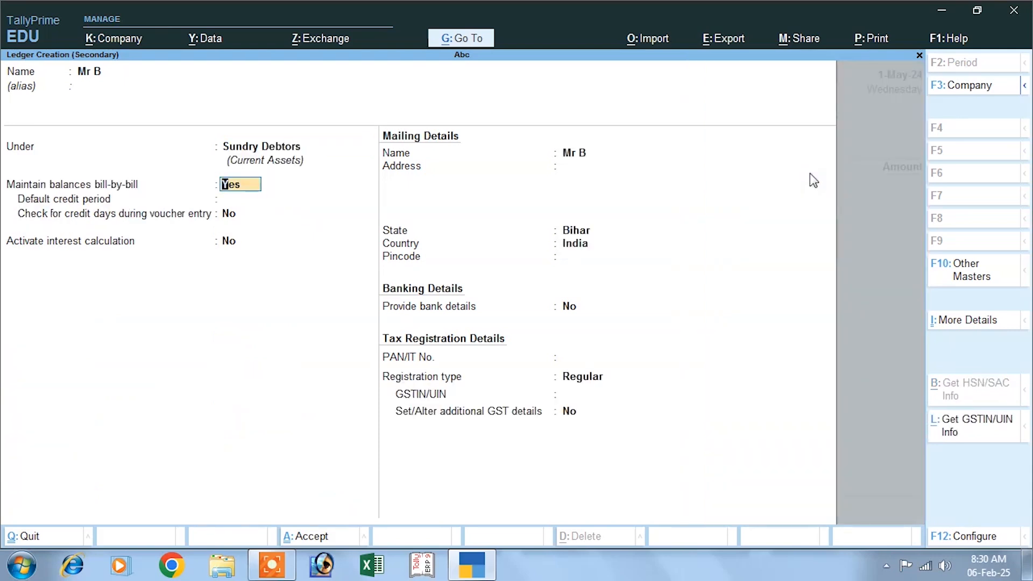
- Keep bill-by-bill balances, activate interest calculation, and set transaction-by-transaction, override, amounts added and amounts deducted to Yes
key(Return)
key(Return)
key(Return)
text(y)
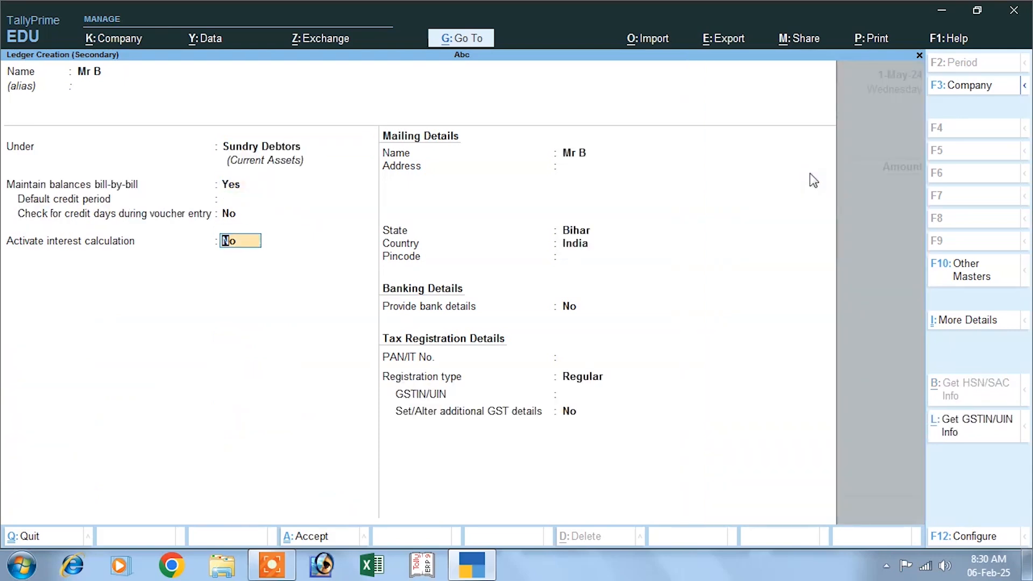
key(Return)
text(y)
key(Return)
text(y)
key(Return)
text(y)
key(Return)
text(y)
key(Return)
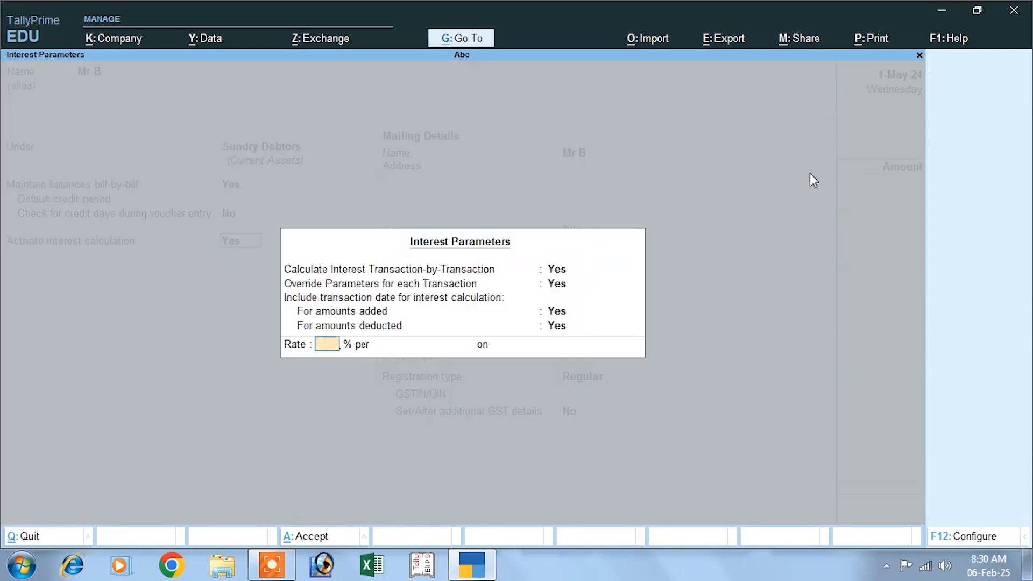
- Set the customer's interest rate to 10% per 30-Day Month and accept the interest parameters
text(10)
key(Return)
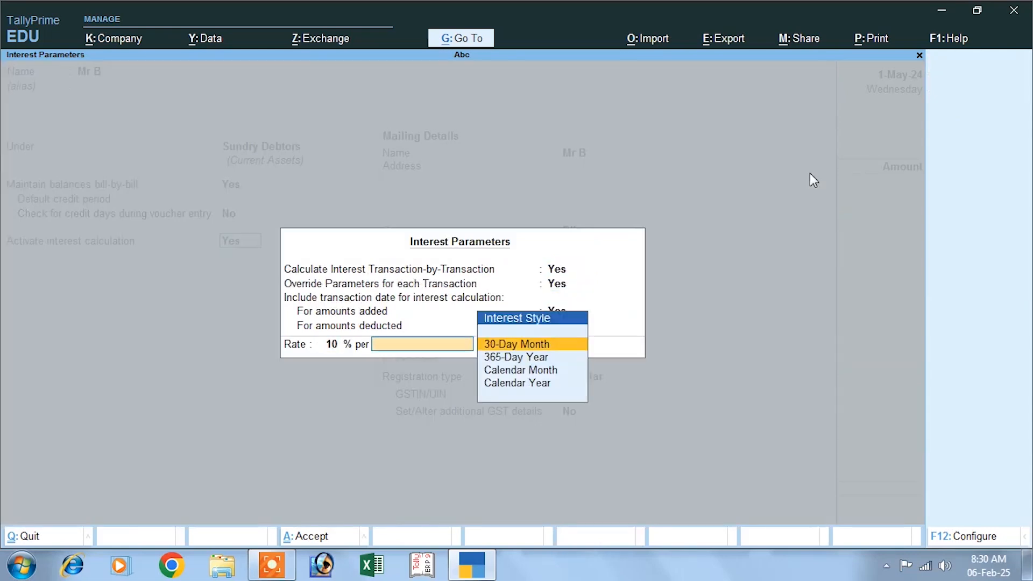
key(Return)
key(Down)
key(Down)
key(Return)
key(Return)
key(Return)
key(Return)
key(Return)
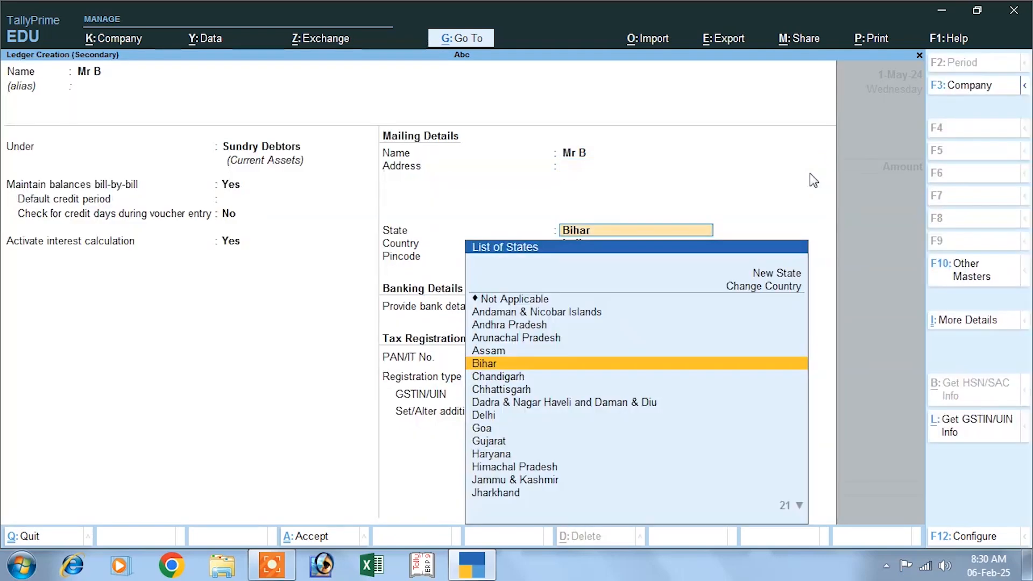
- Keep the state Bihar, country India and Regular registration type, and save the customer ledger
key(Return)
key(Return)
key(Return)
key(Return)
key(Return)
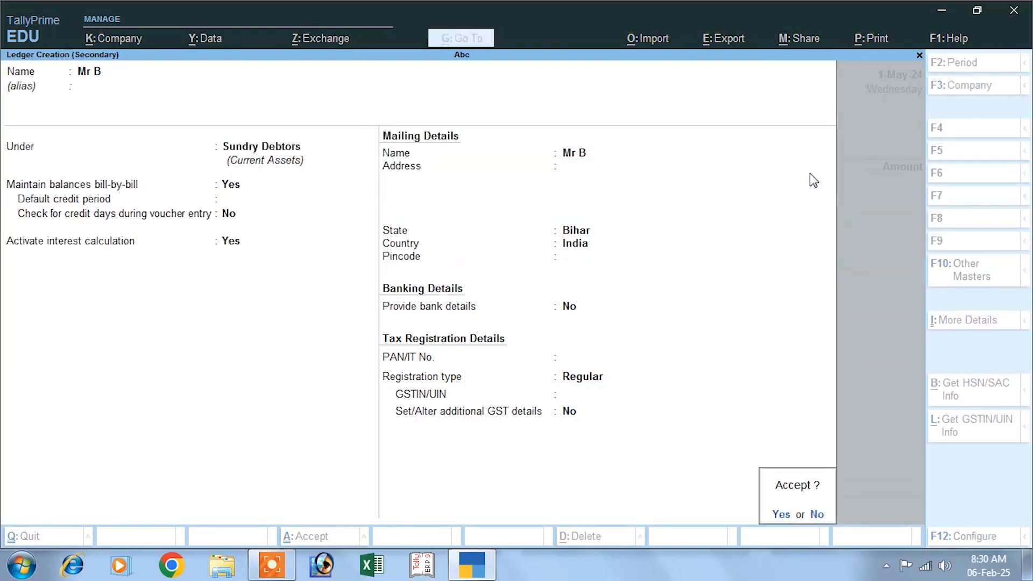
key(Return)
- Leave the sales voucher's dispatch details empty and accept the default party details with Bihar as state and place of supply
key(Return)
key(Return)
key(Return)
key(Return)
key(Return)
key(Return)
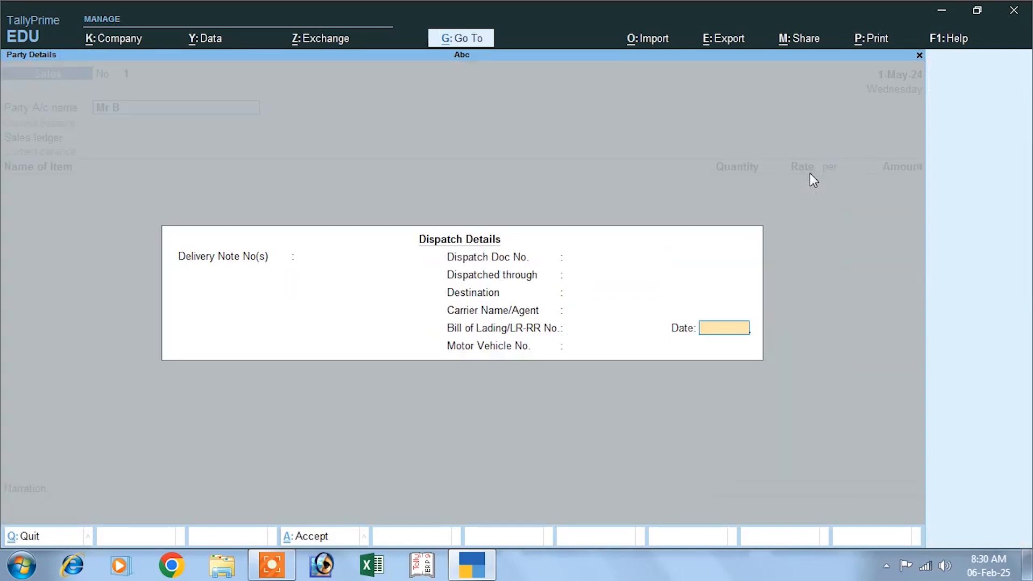
key(Return)
key(Return)
key(Return)
key(Return)
key(Return)
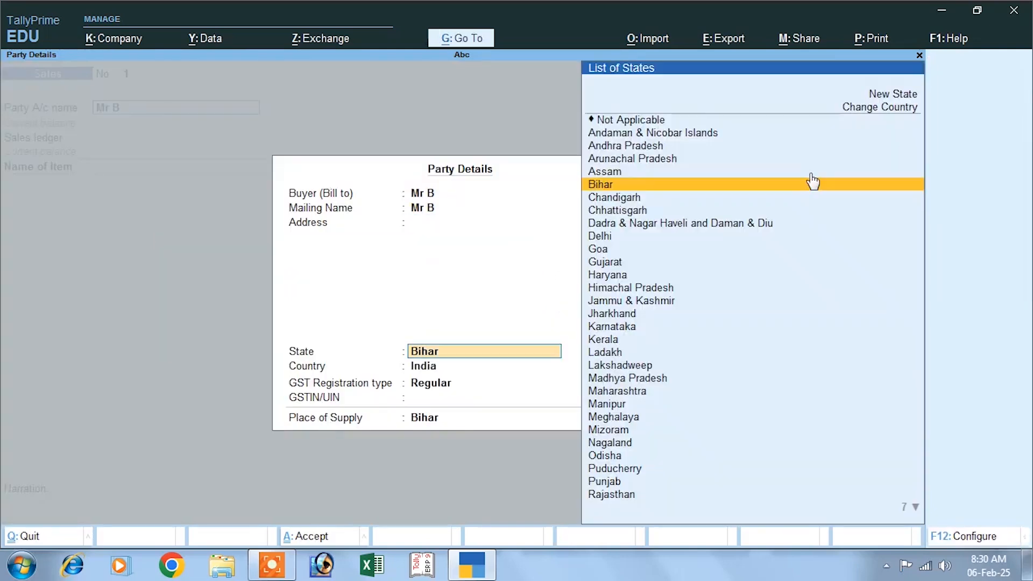
key(Return)
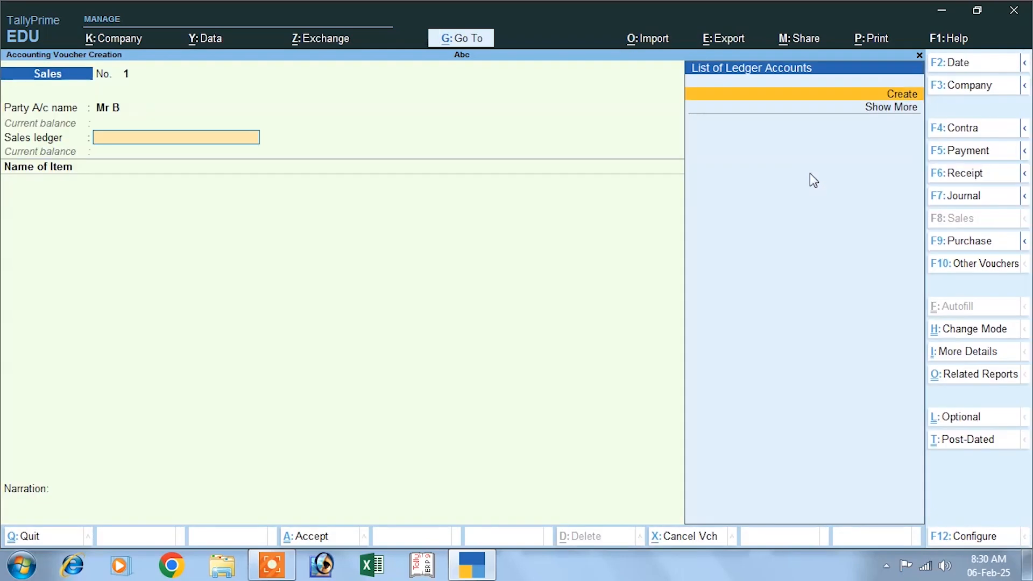
- Create a ledger named Sales under Sales Accounts for the sales voucher's sales ledger
click(894, 95)
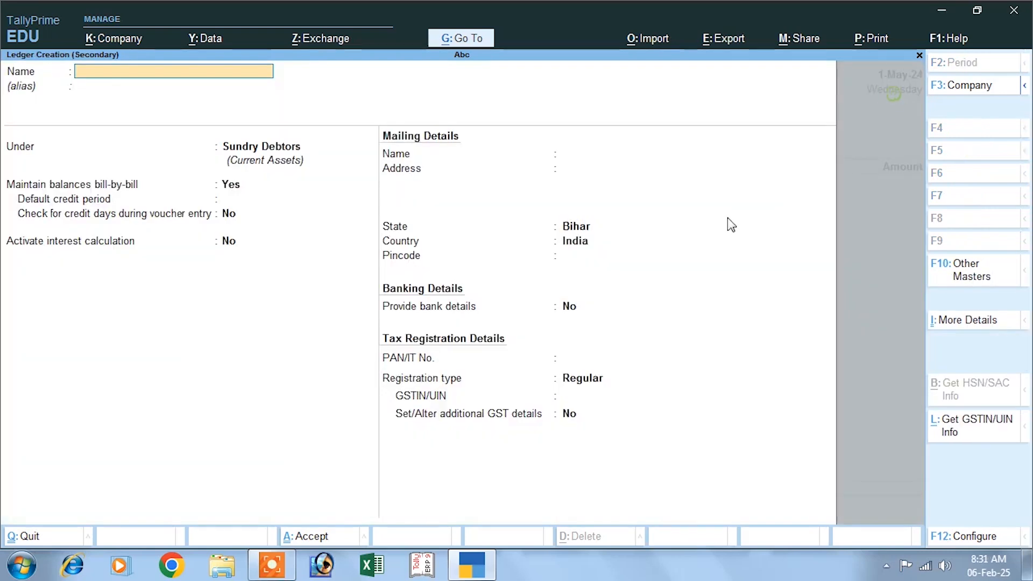
text(Sales)
key(Return)
key(Return)
text(S)
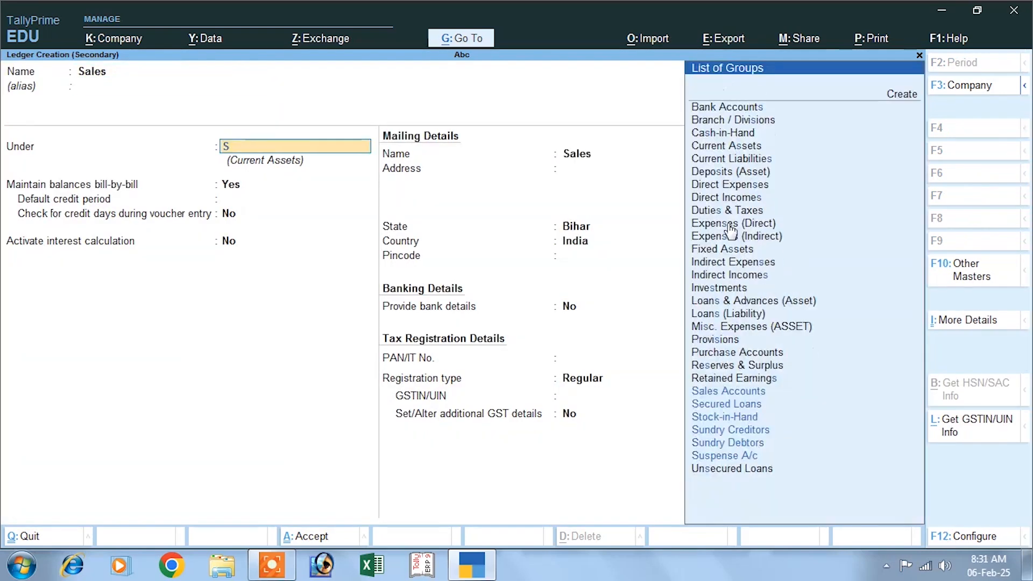
key(Down)
key(Down)
key(Up)
key(Up)
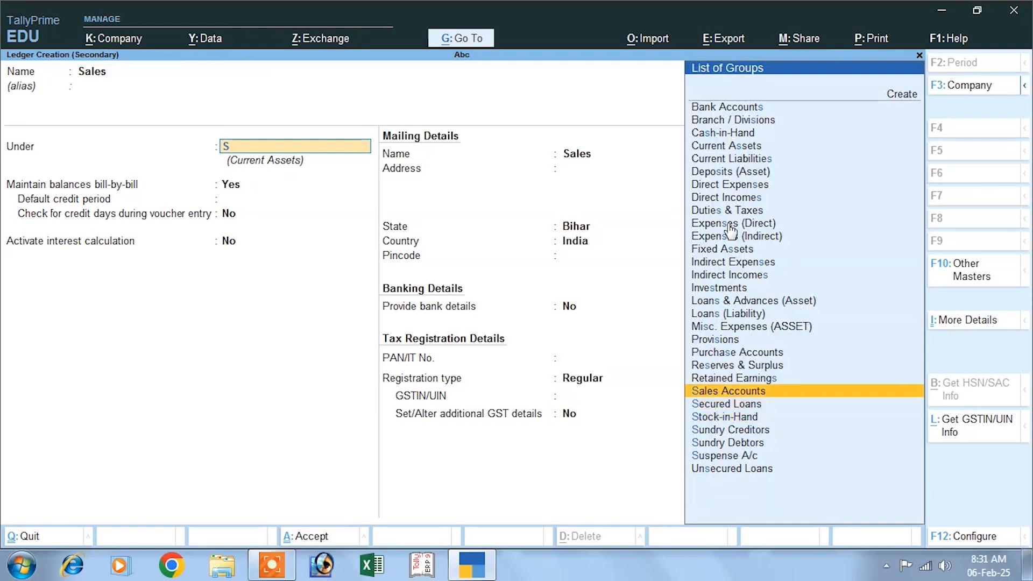
key(Return)
- Keep interest calculation off and GST Applicable for the Sales ledger, set its type of supply to Goods, and save it
key(Return)
key(Return)
key(Return)
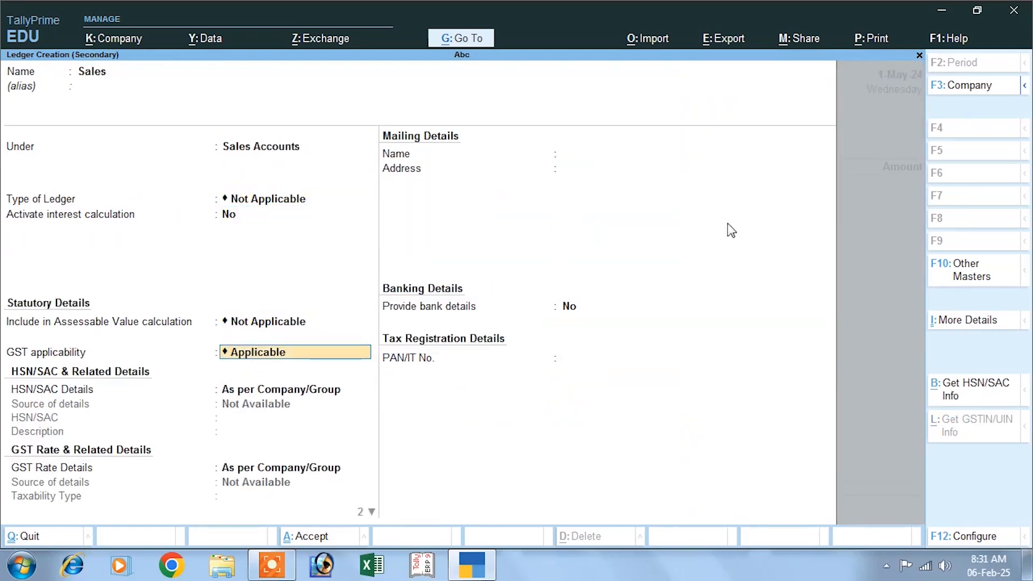
key(Return)
key(Up)
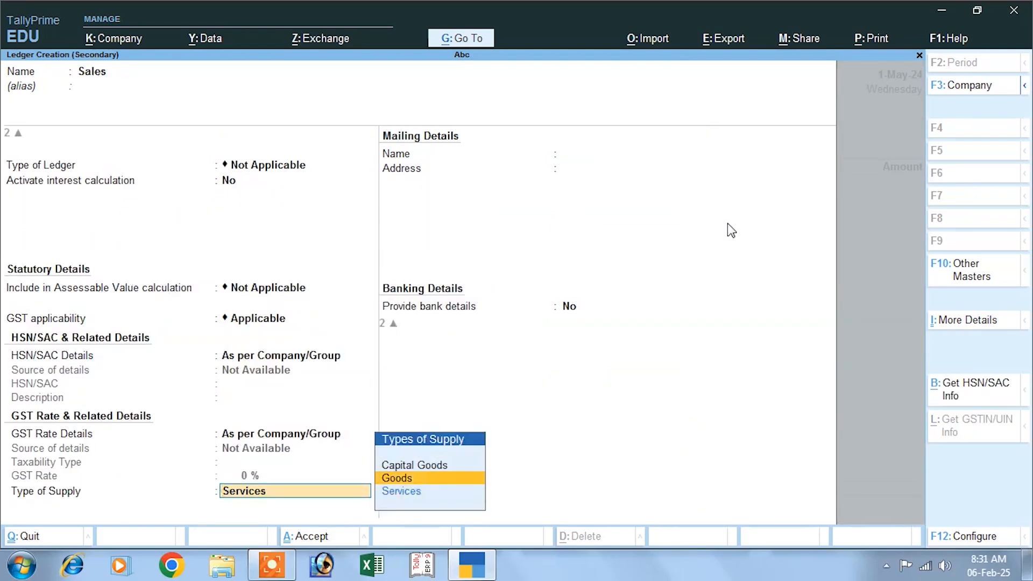
key(Return)
key(Return)
key(Return)
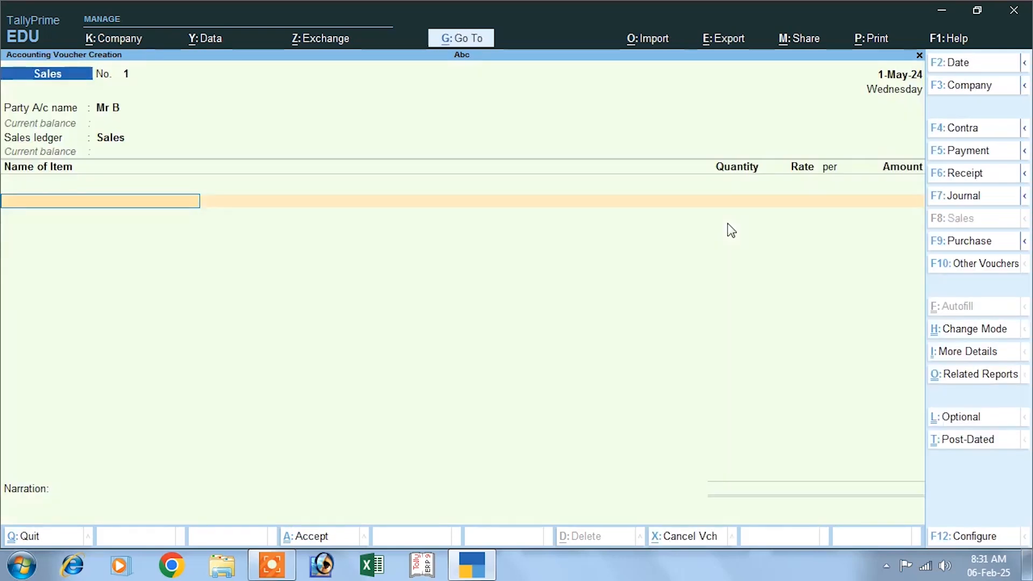
- Add the stock item Keyboard to the sales voucher with quantity 1,000 pcs at a rate of 800 per piece
key(Up)
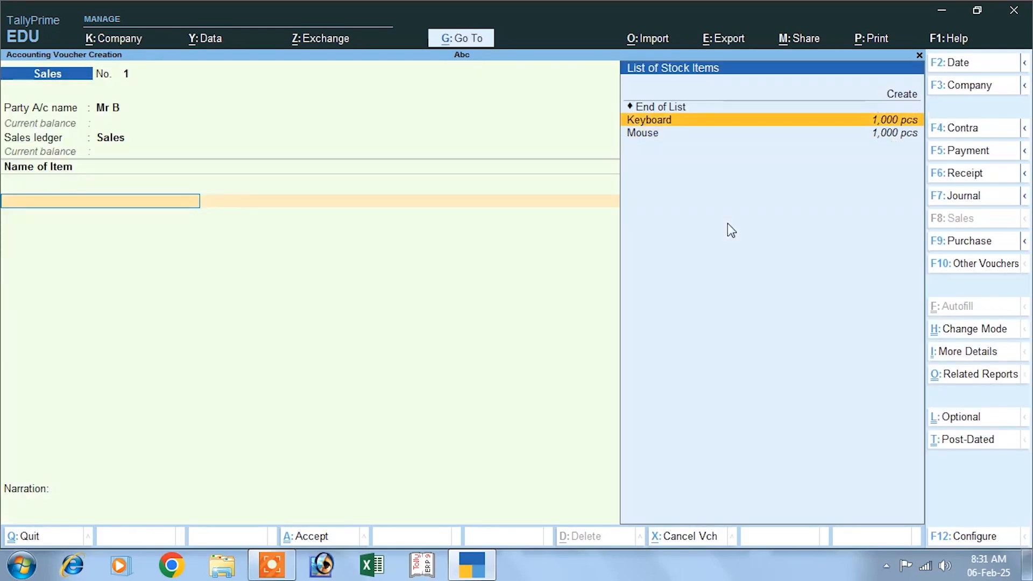
key(Return)
text(1,000 pcs)
key(Return)
text(800)
key(Return)
key(Return)
key(Return)
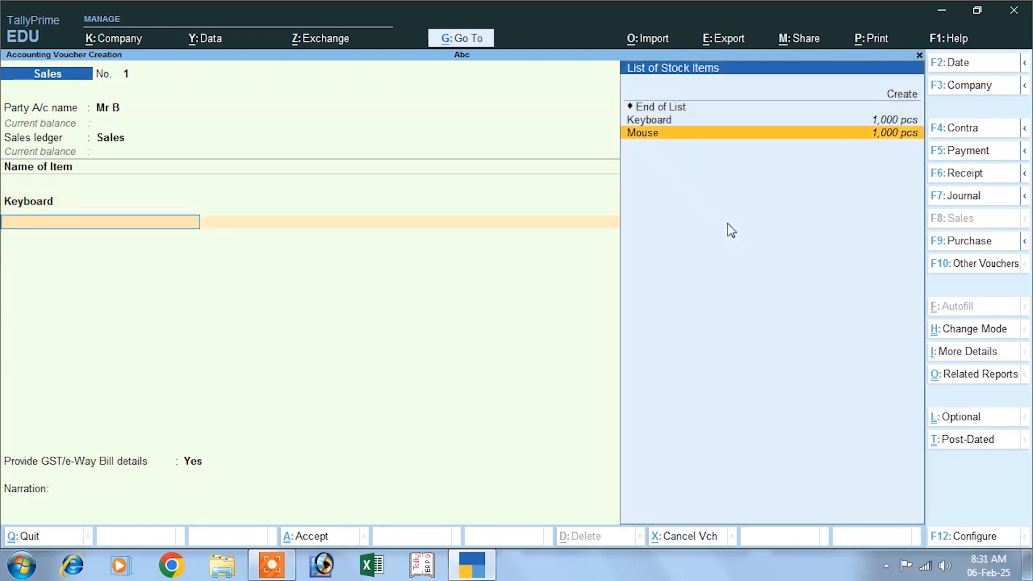
- Add the stock item Mouse to the sales voucher with quantity 1,000 pcs at a rate of 700 per piece
key(Return)
text(1,000 pcs)
key(Return)
text(700)
key(Return)
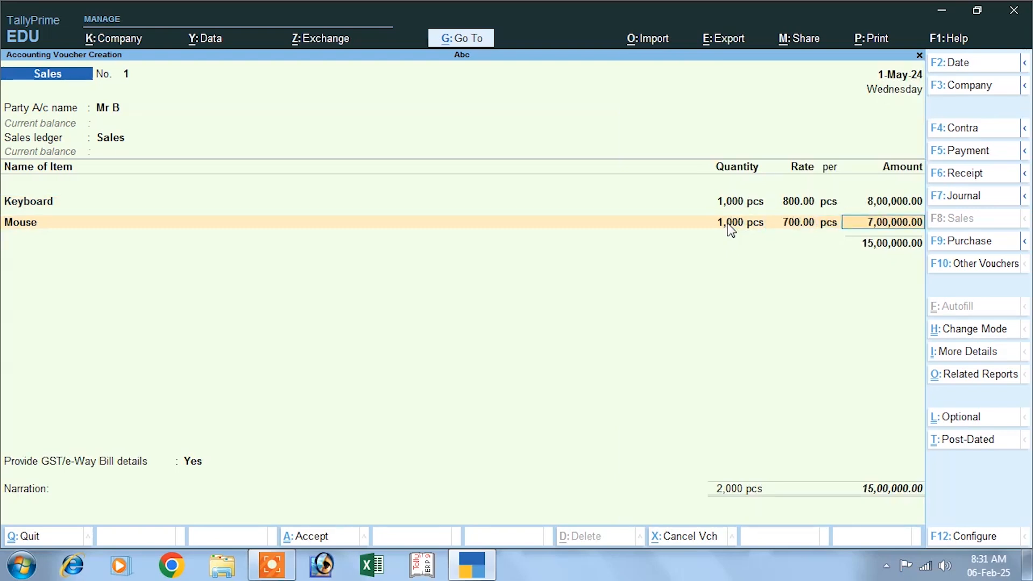
key(Return)
- End the voucher's item list and set Provide GST/e-Way Bill details to No
key(Return)
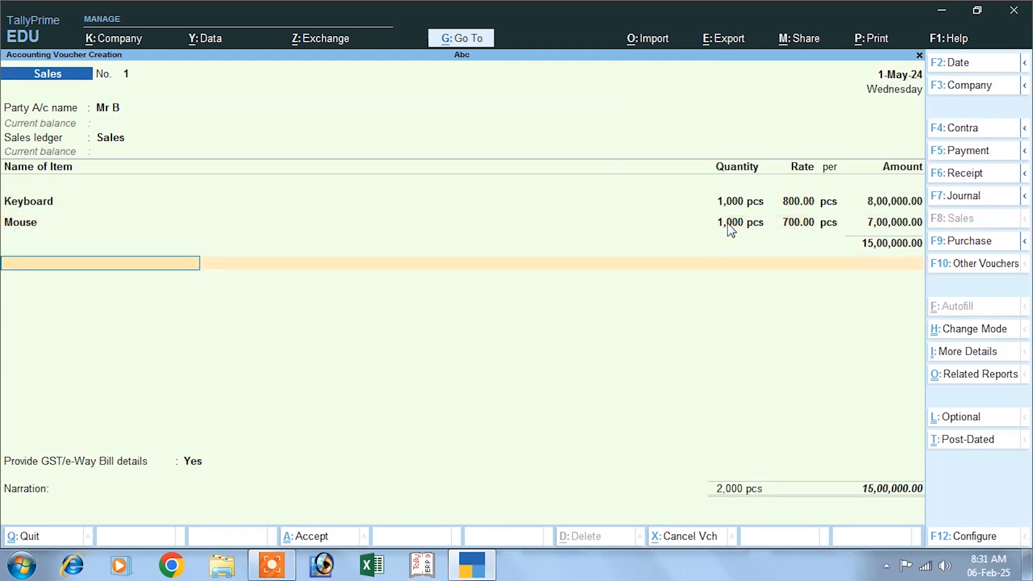
key(Up)
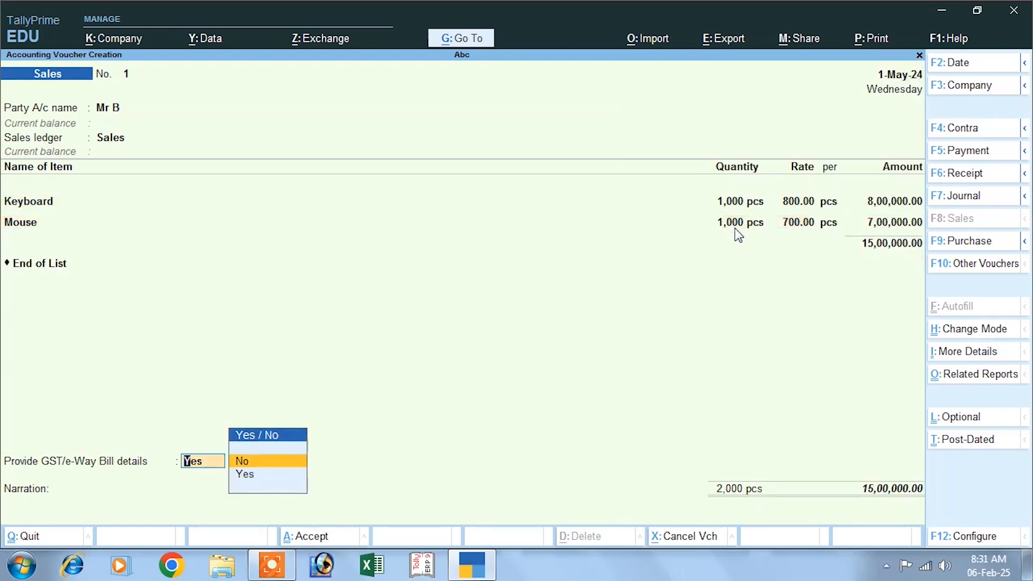
key(Return)
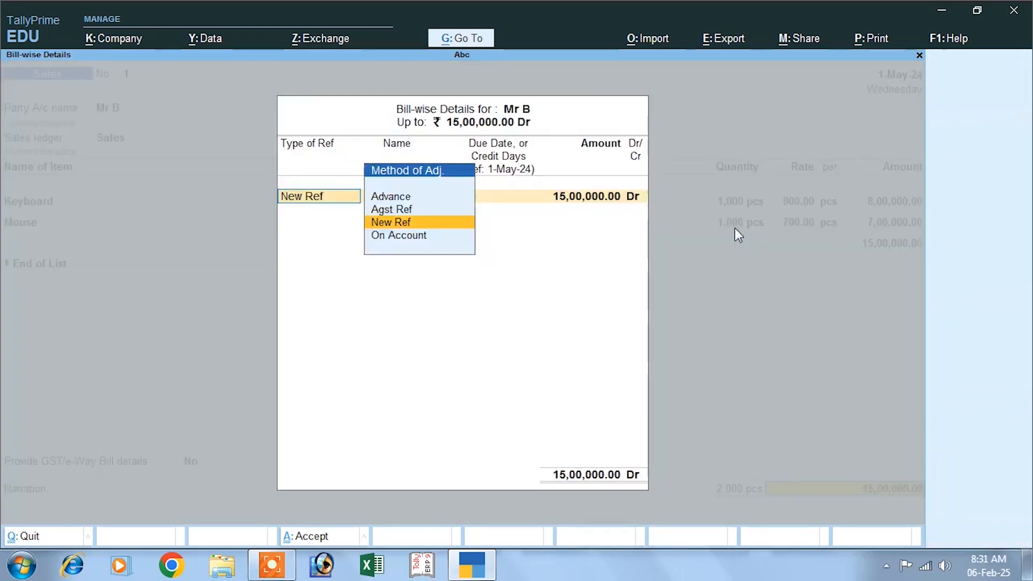
- Allocate the full 15,00,000 Dr to New Ref 1, accepting interest at 10% per 30-Day Month on Debit Balances Only
key(Return)
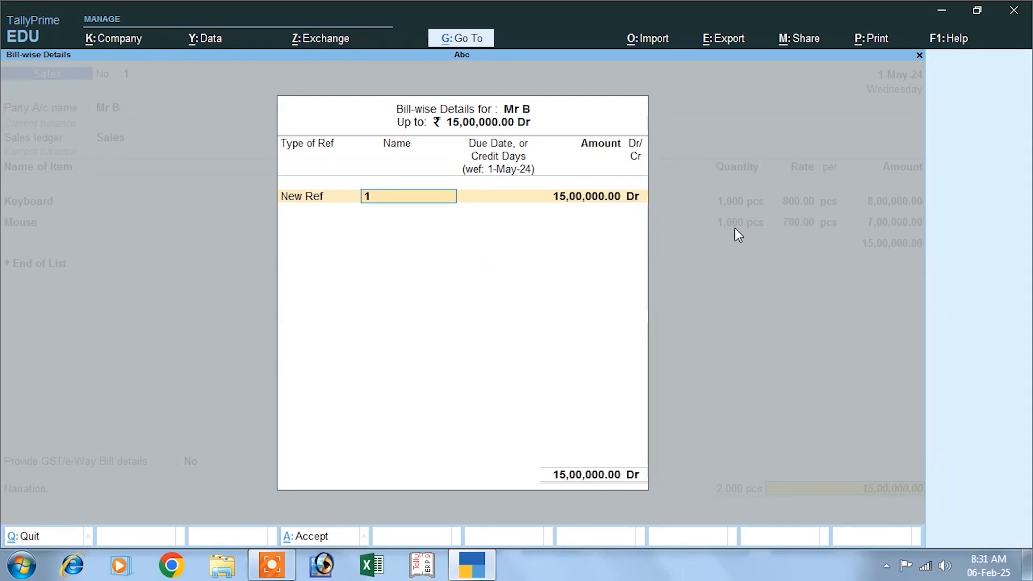
key(Return)
key(Return)
key(Return)
key(Return)
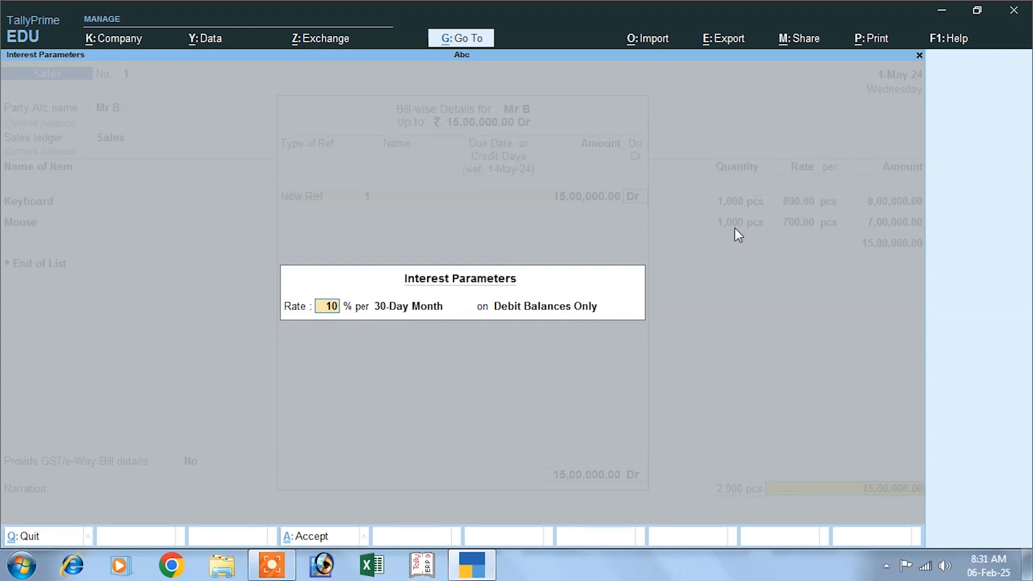
key(Return)
key(Return)
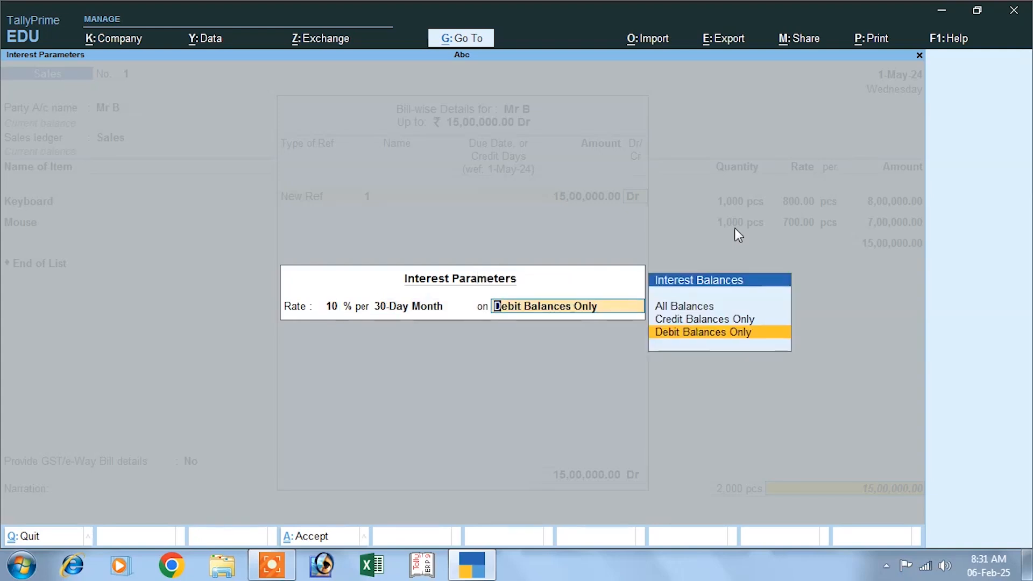
key(Return)
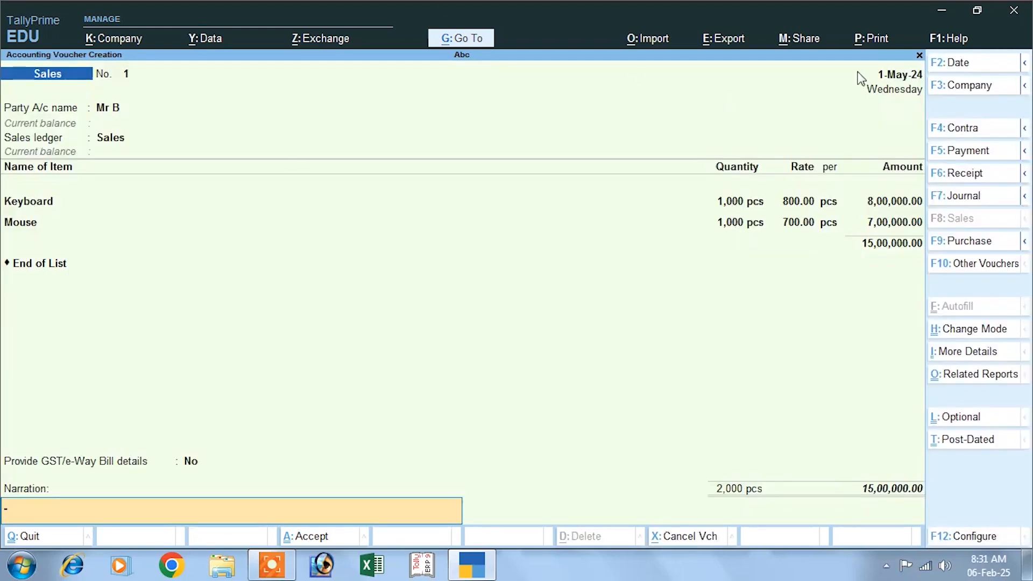
- Date the sales voucher 1-Apr-24, enter the narration "being sold", save it and leave voucher entry
click(891, 90)
text(1-4)
key(Return)
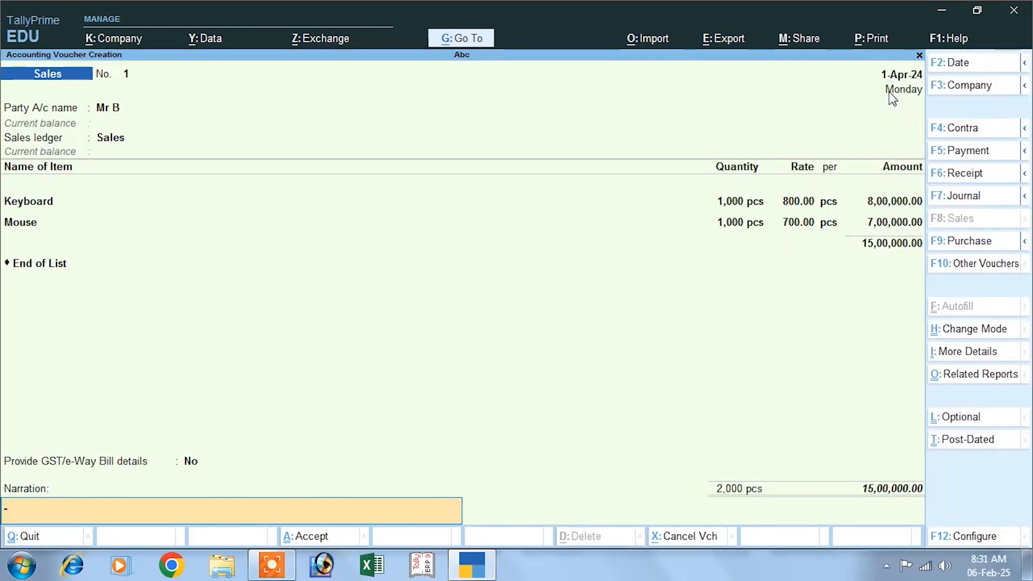
text(being sold)
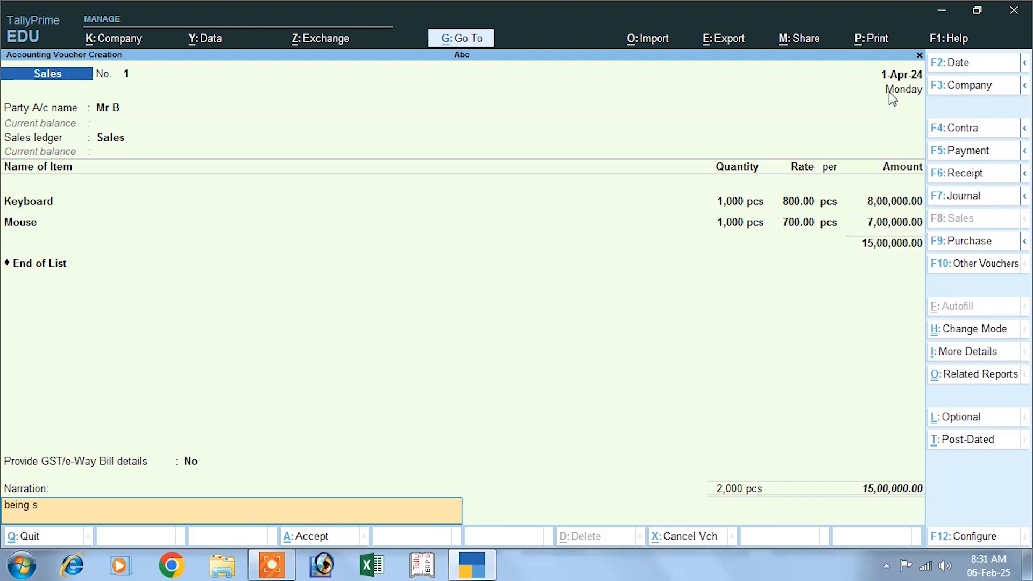
key(Return)
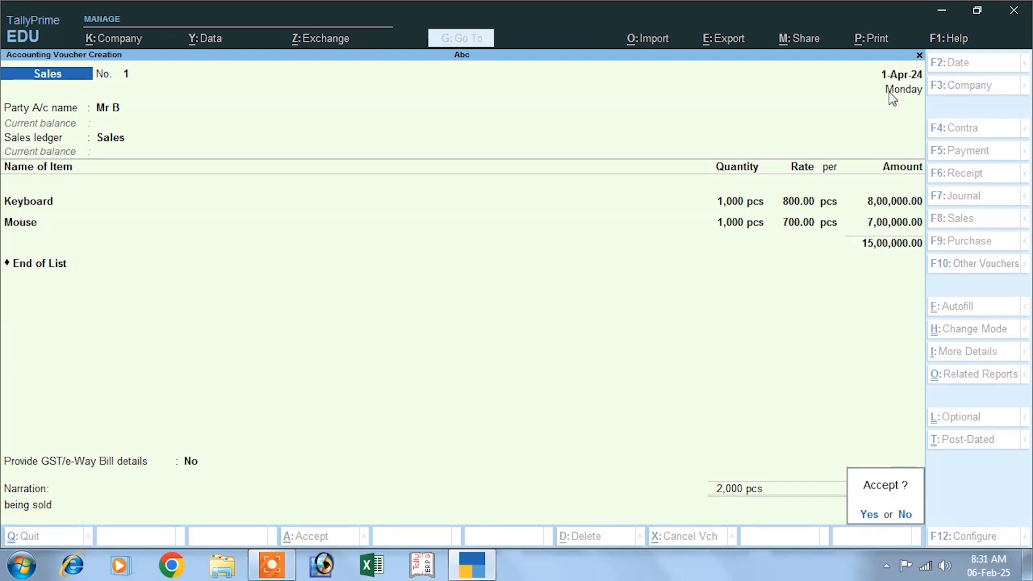
key(Return)
key(n)
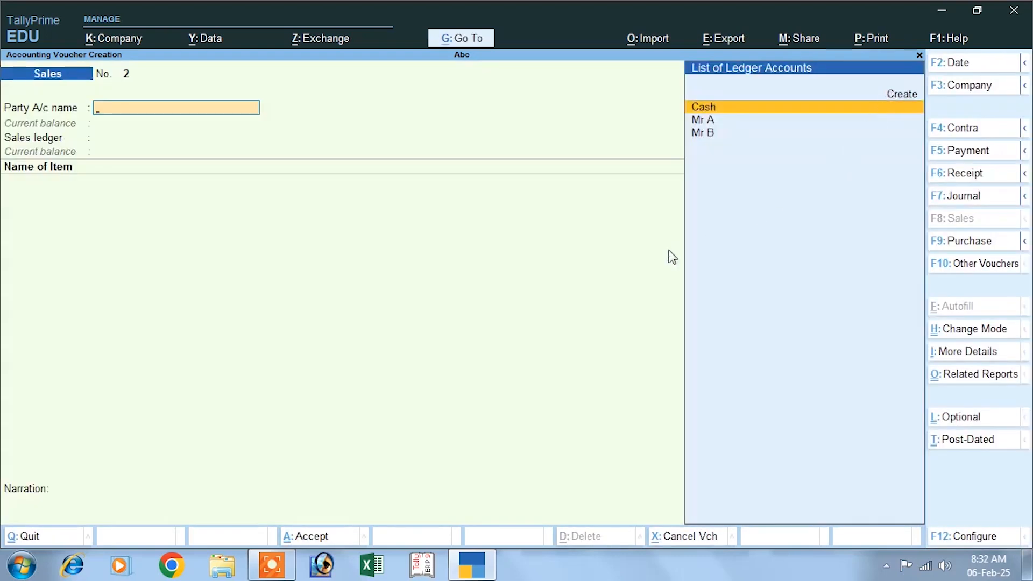
key(Escape)
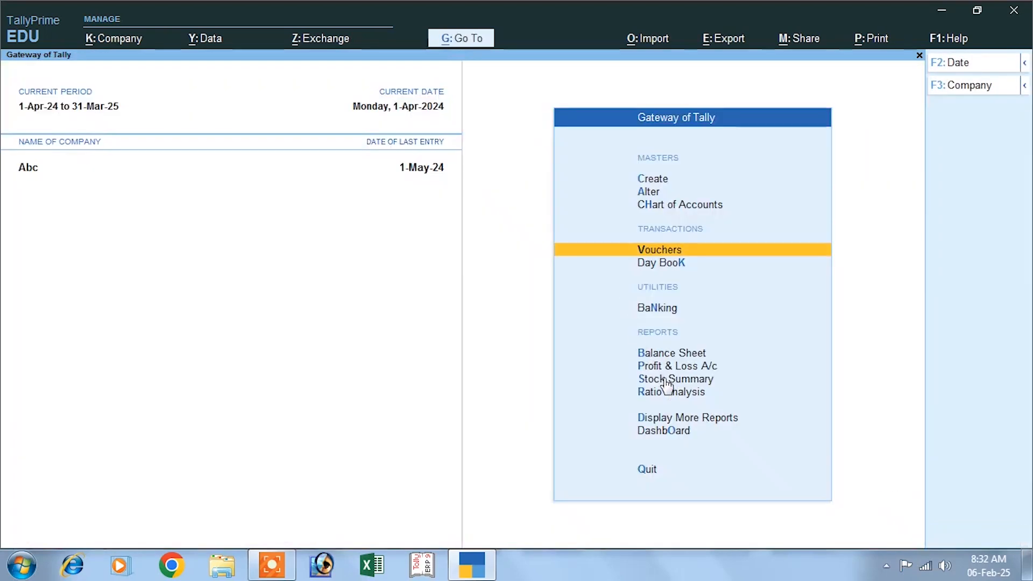
- Open the Interest Receivable report from the interest calculations in the statements of accounts
click(676, 418)
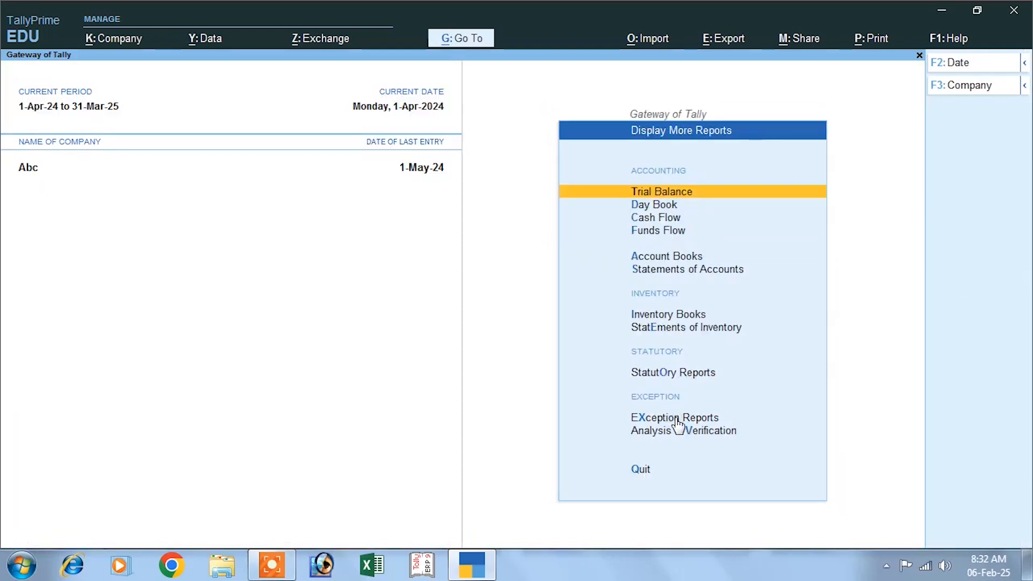
click(671, 270)
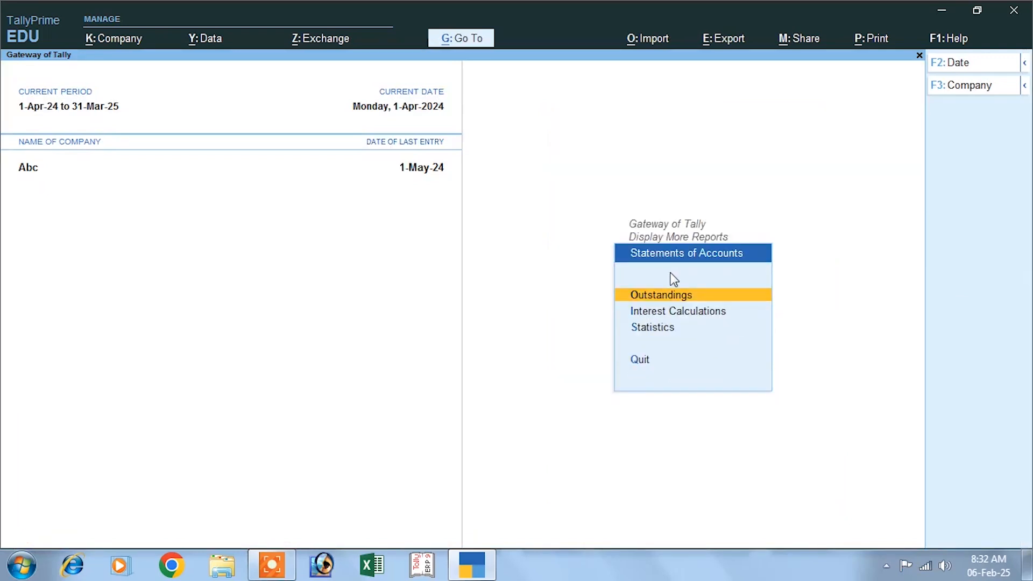
click(684, 312)
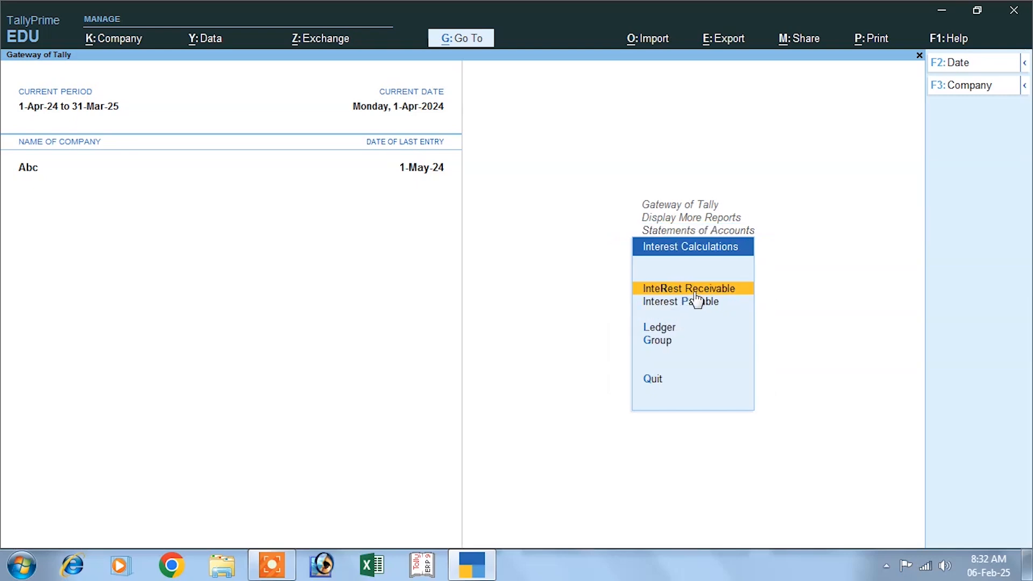
click(696, 291)
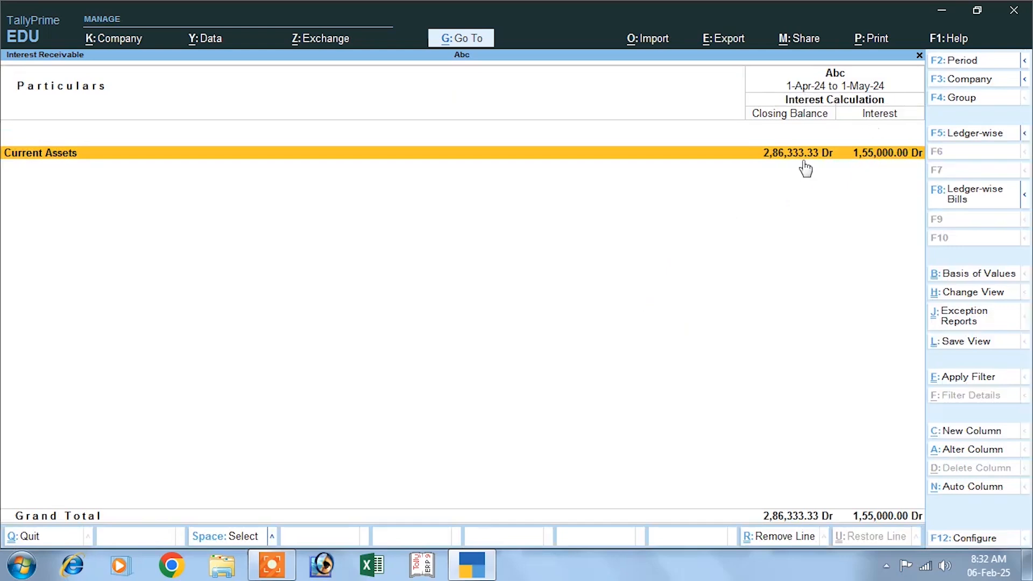
- View the receivable interest for the period 1-4-2024 to 1-5 and return to the Gateway of Tally
key(alt+F2)
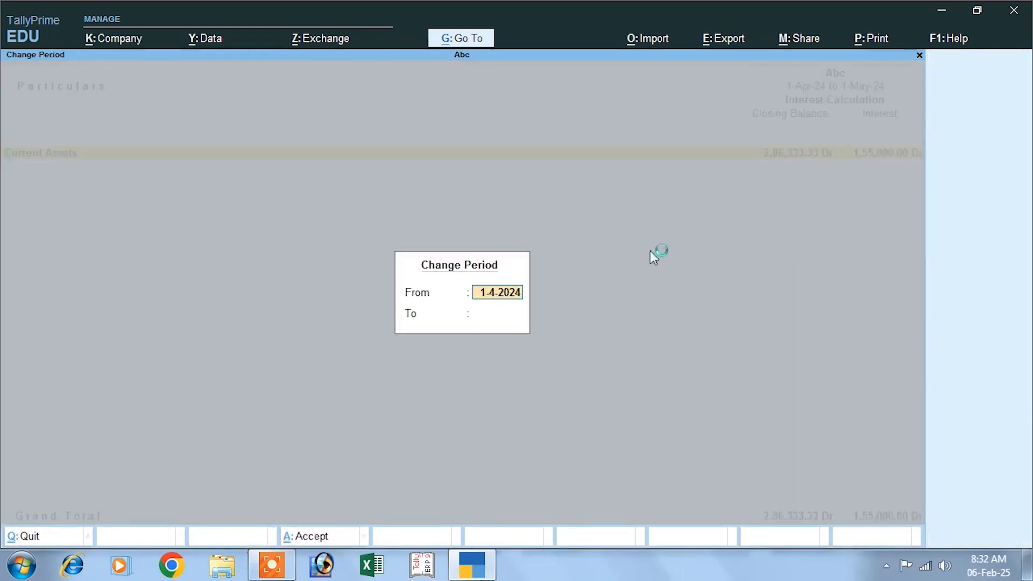
click(476, 305)
text(1-5)
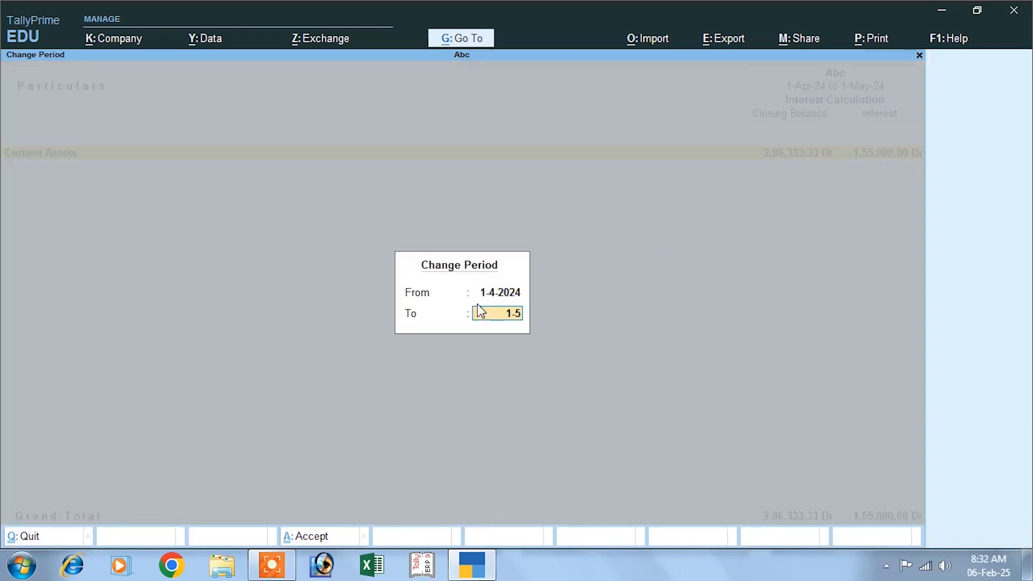
key(Return)
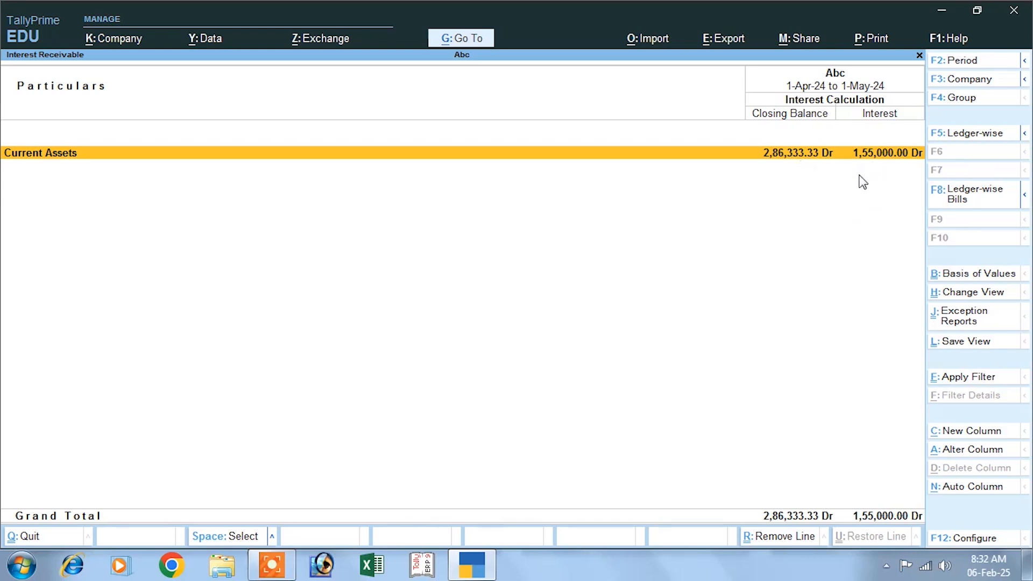
key(Escape)
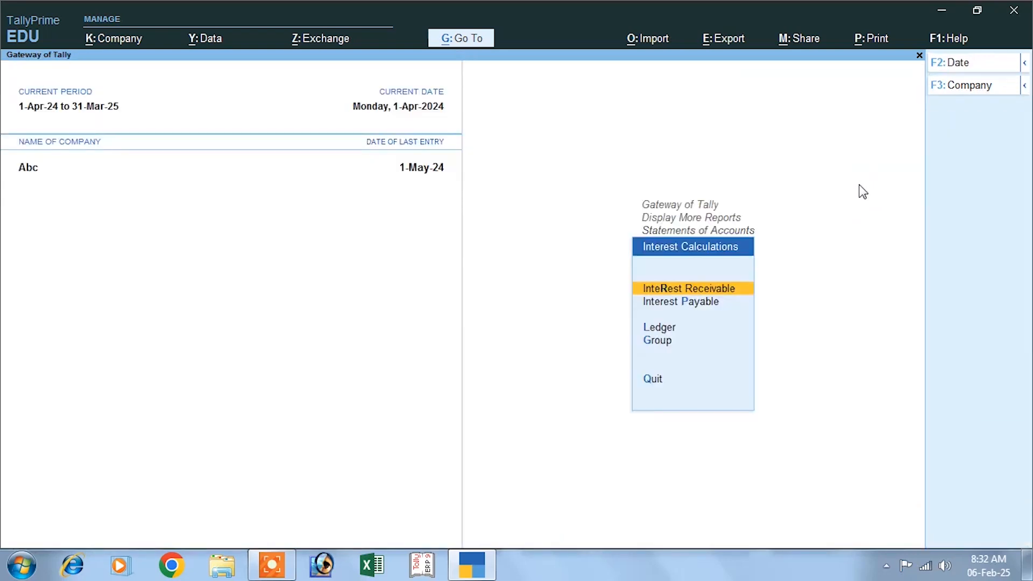
key(Escape)
key(Escape)
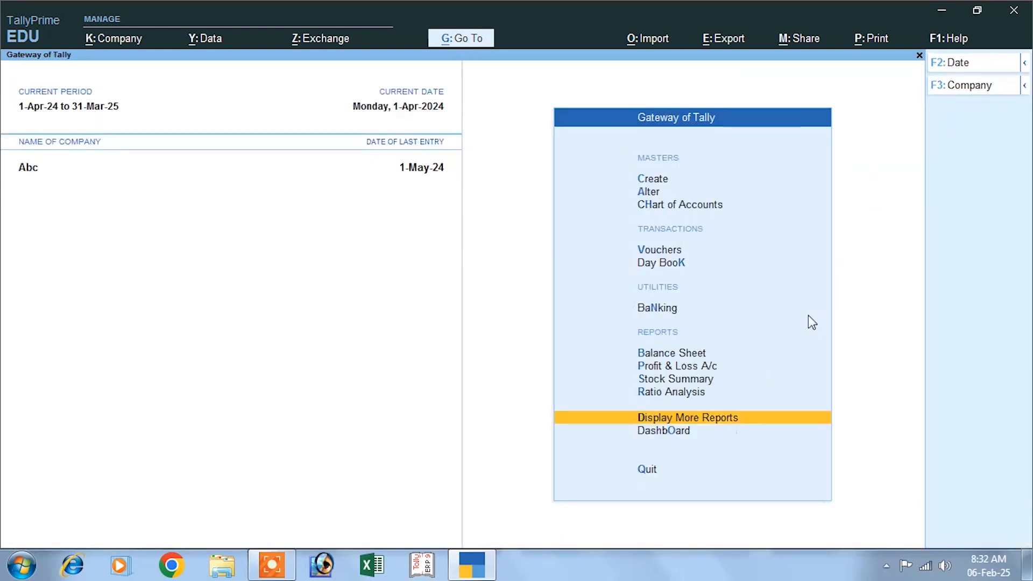
- Alter the Debit Note voucher type by adding a class named Interest Receipt
click(650, 193)
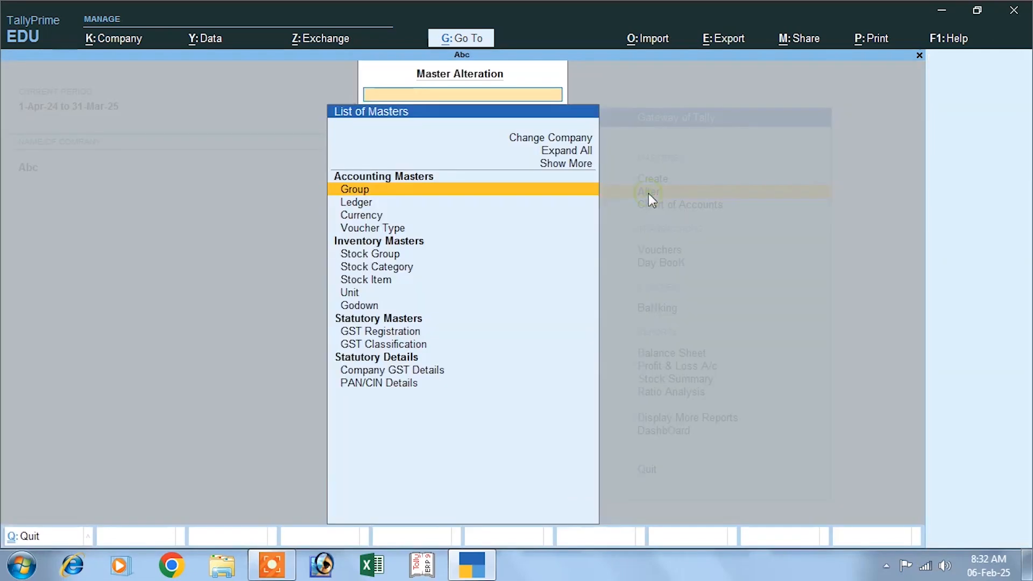
click(361, 229)
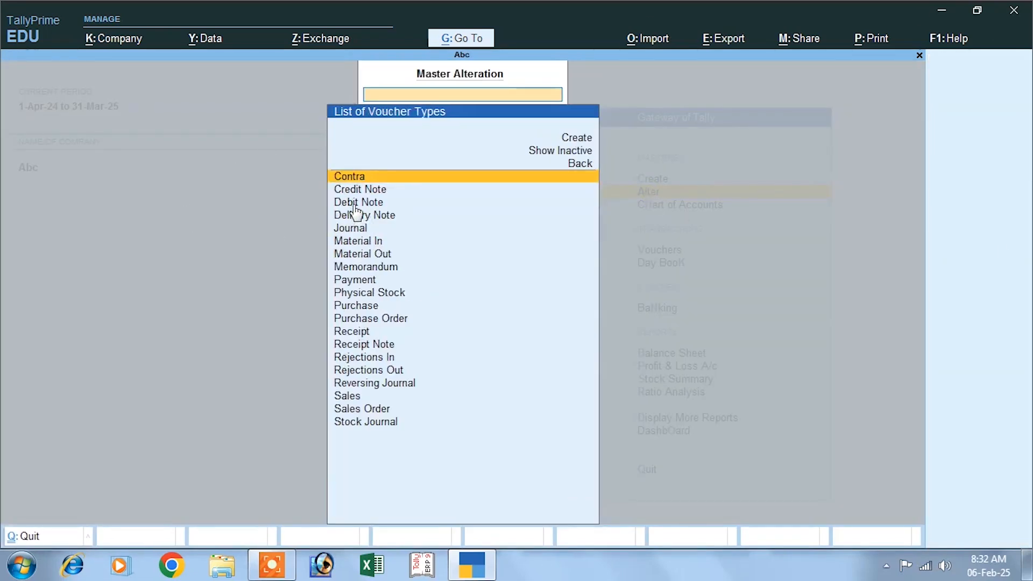
click(355, 203)
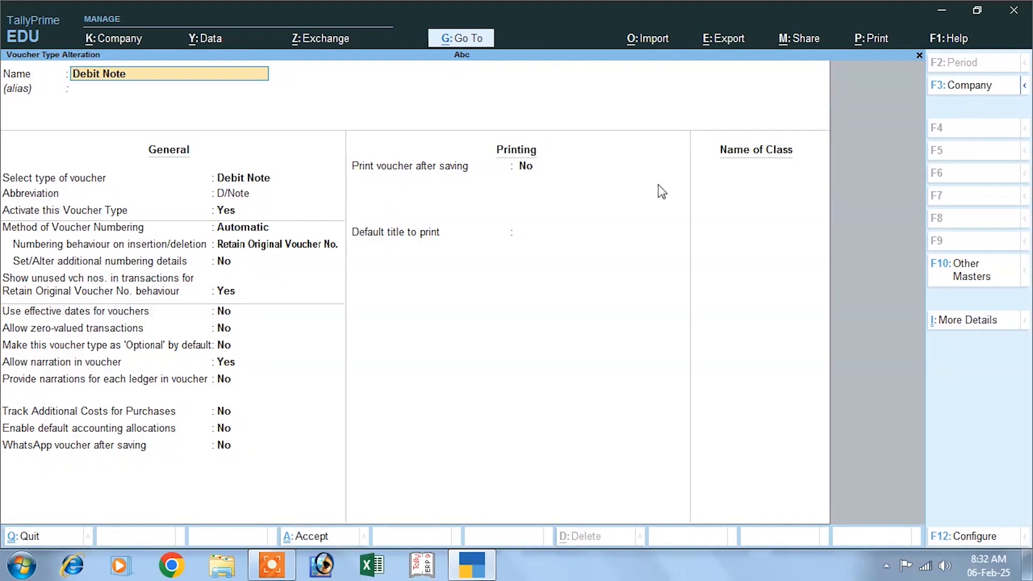
click(727, 170)
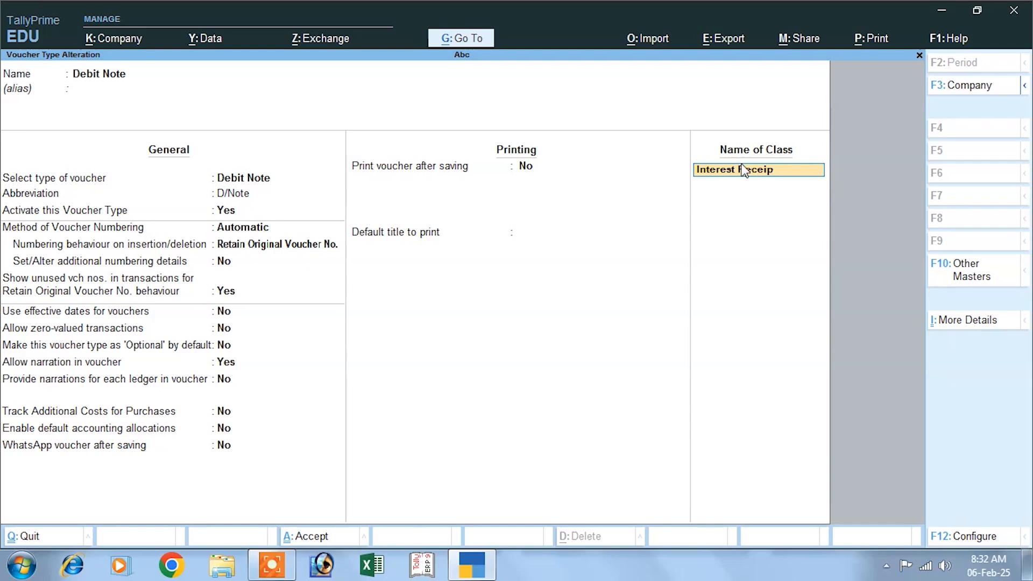
text(Interest Receipt)
key(Return)
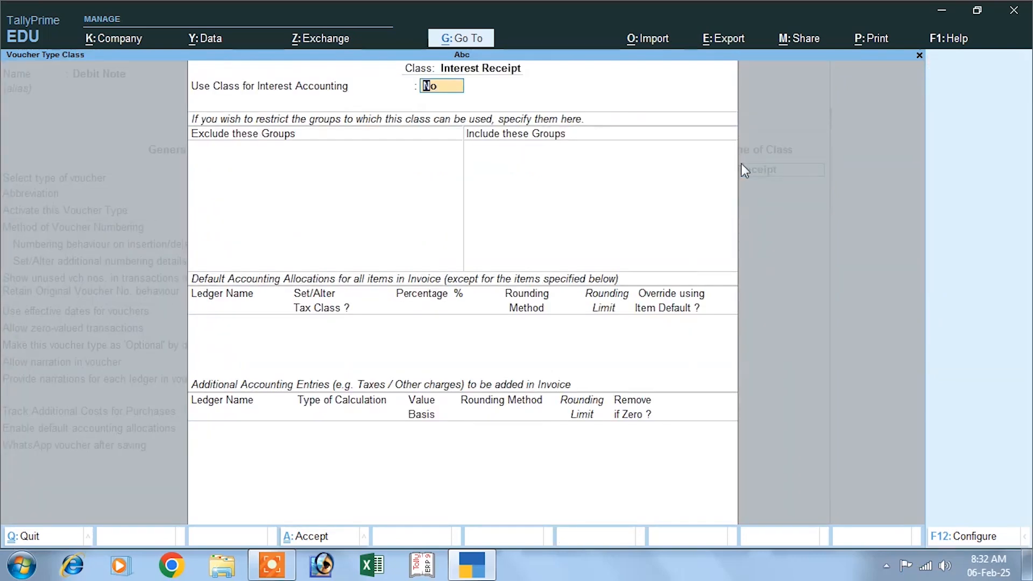
- Enable the Interest Receipt class for interest accounting without compound interest, then save the Debit Note voucher type and return to the Gateway
key(y)
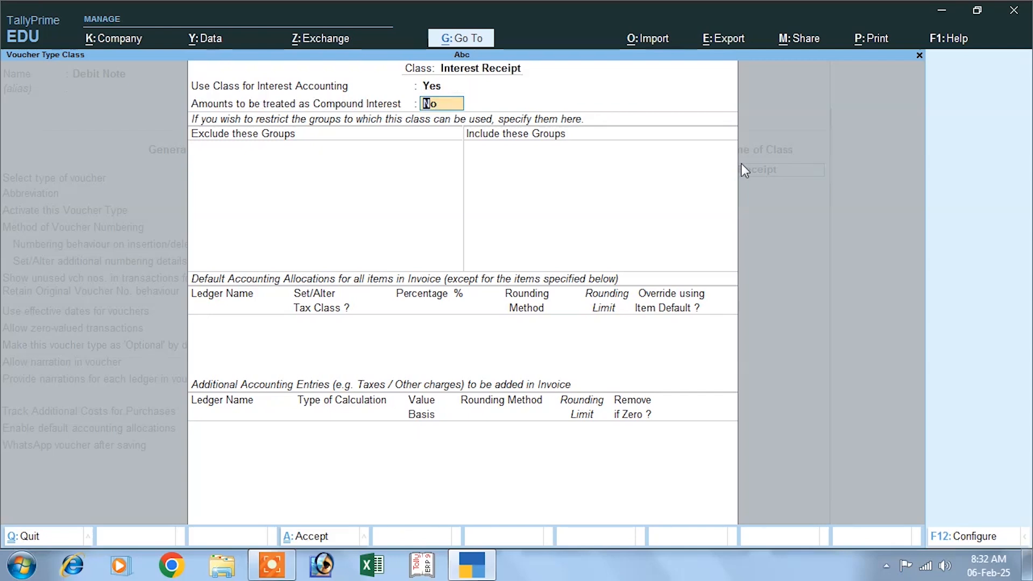
key(Return)
key(Return)
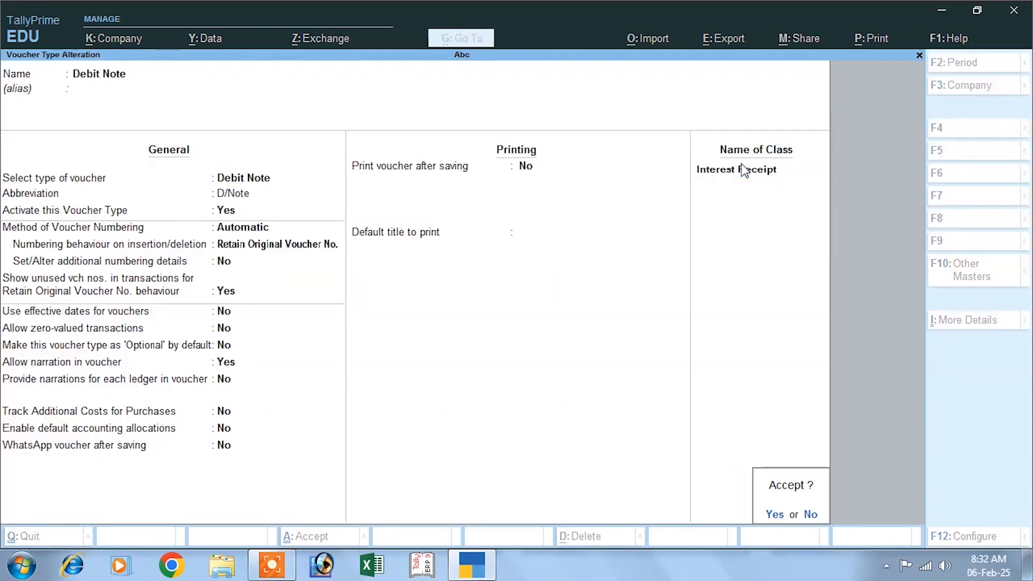
key(Return)
key(Escape)
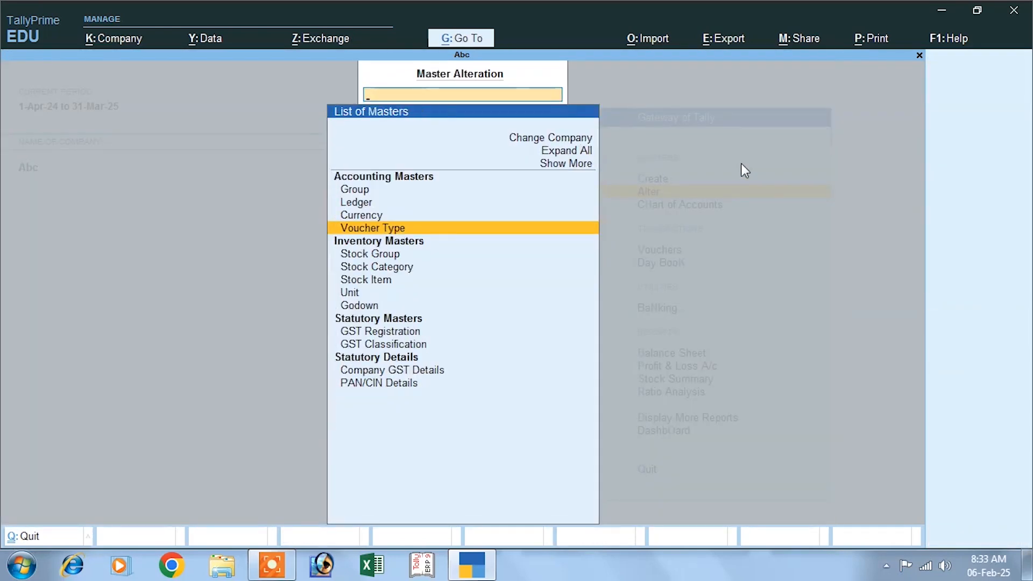
key(Escape)
- Open a new Debit Note voucher using the Interest Receipt voucher class
key(Down)
key(Down)
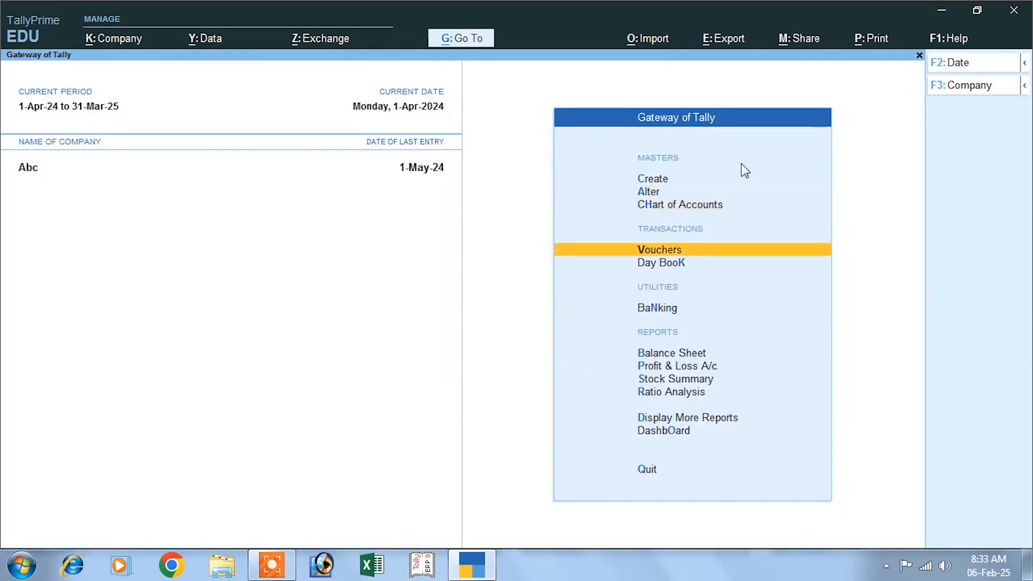
key(Return)
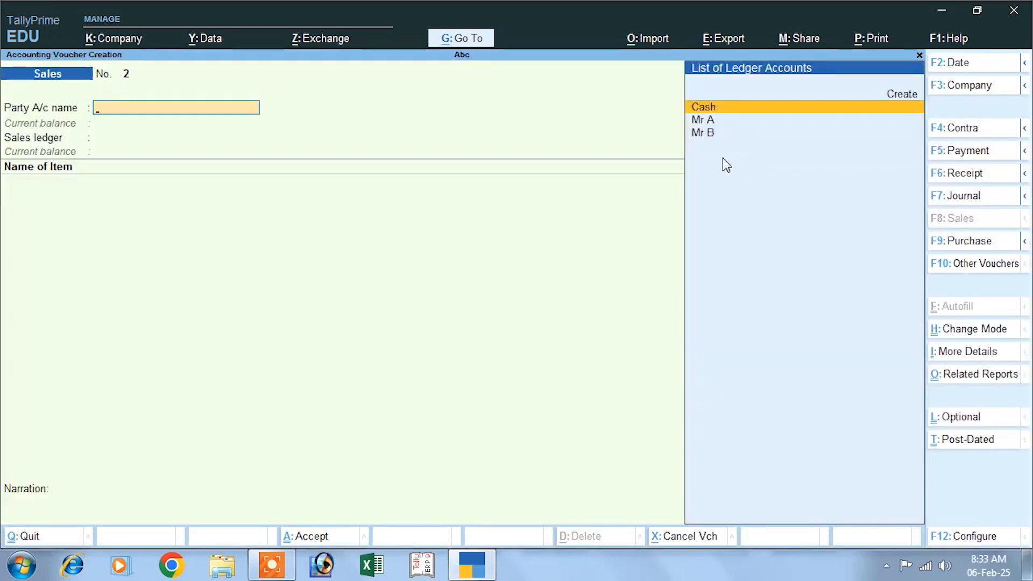
click(946, 266)
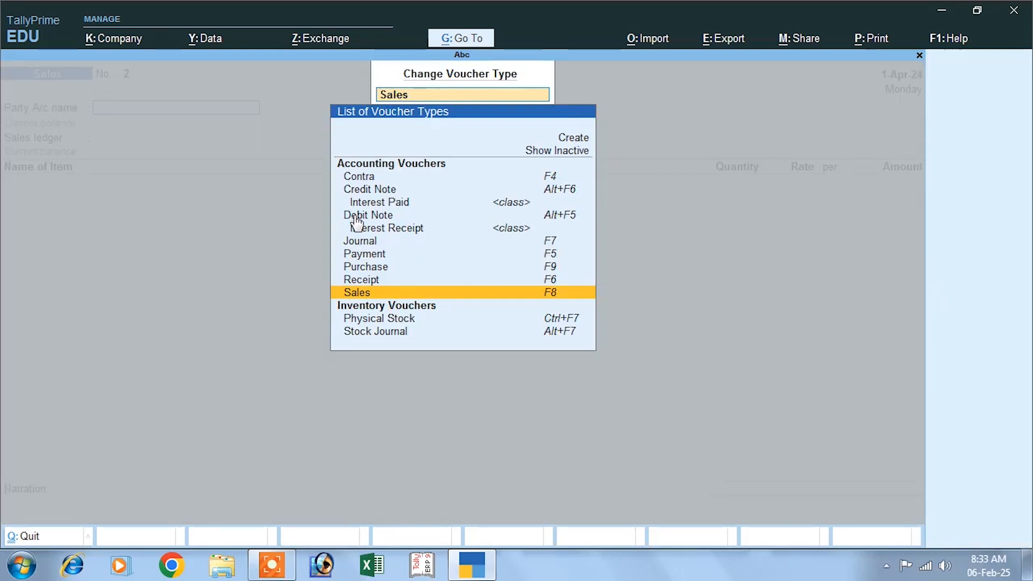
click(395, 220)
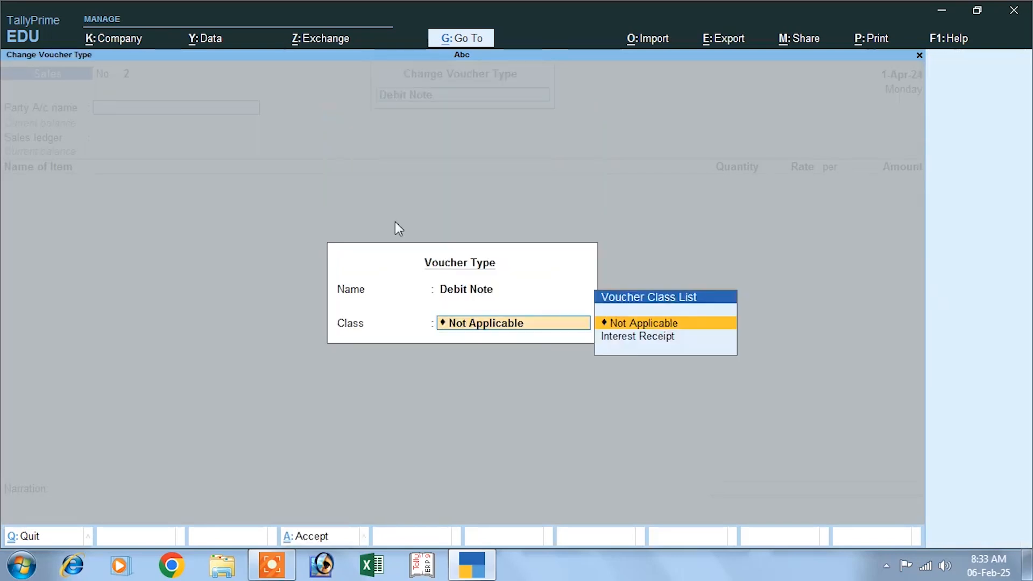
key(Down)
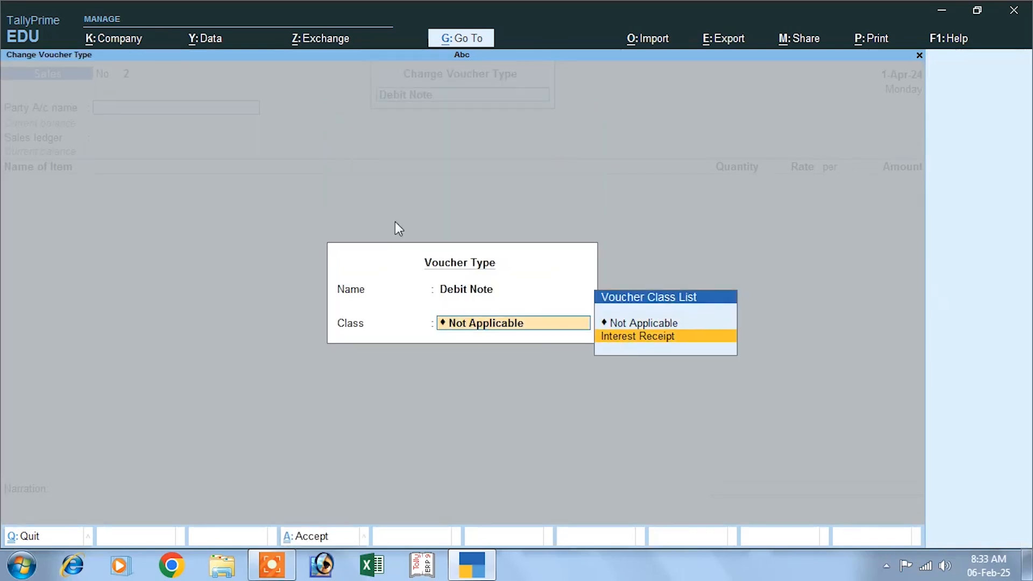
key(Return)
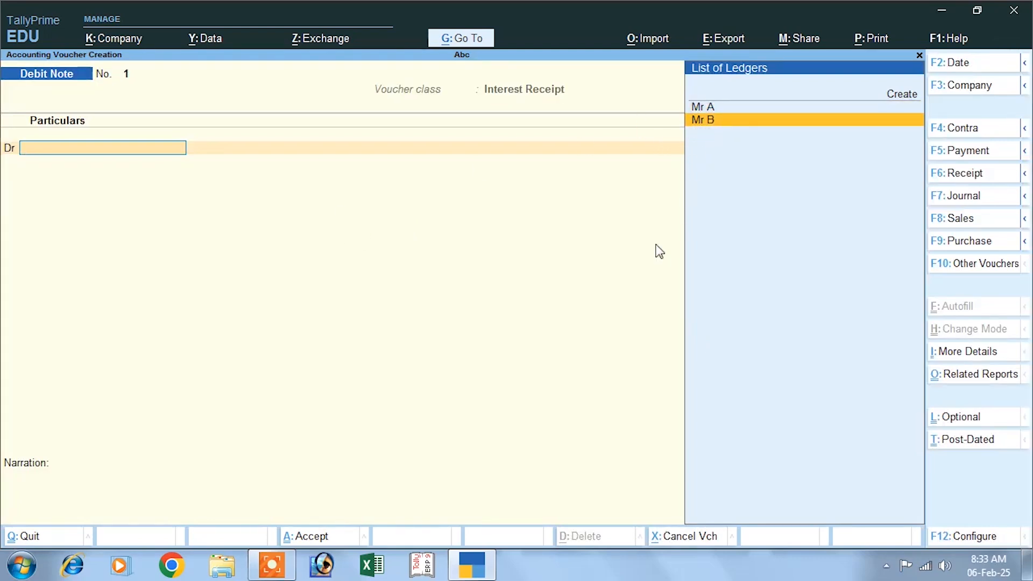
- Date the debit note 1-May-24 and debit the Mr B ledger with the interest on bill 1
key(F2)
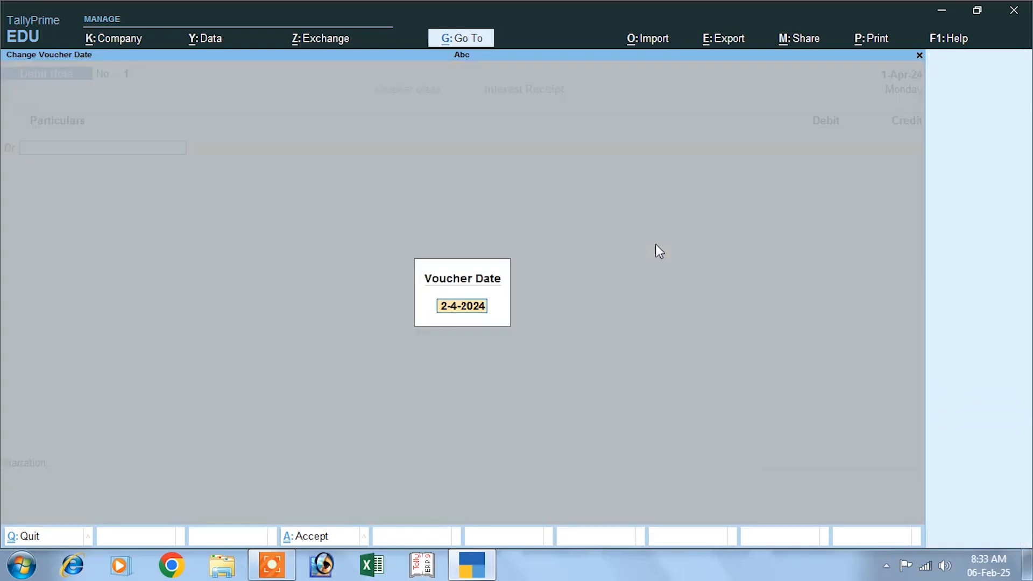
text(1-4)
key(Return)
key(Down)
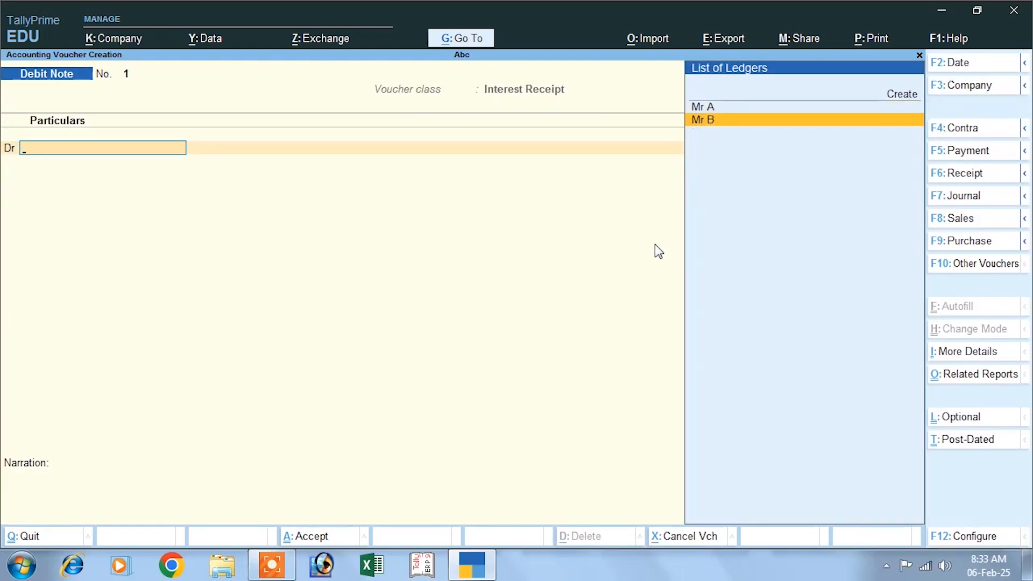
key(Return)
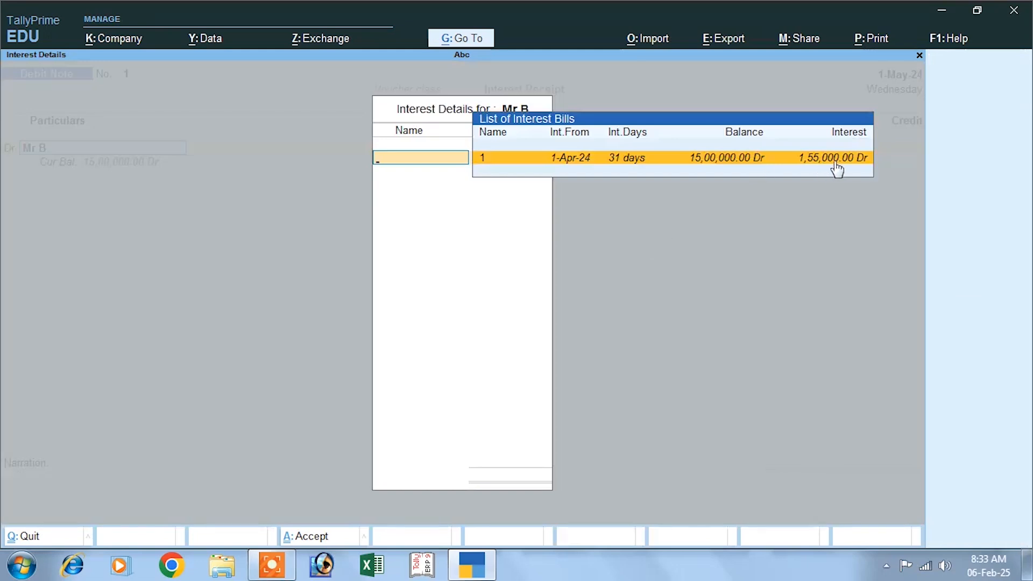
key(Return)
key(Return)
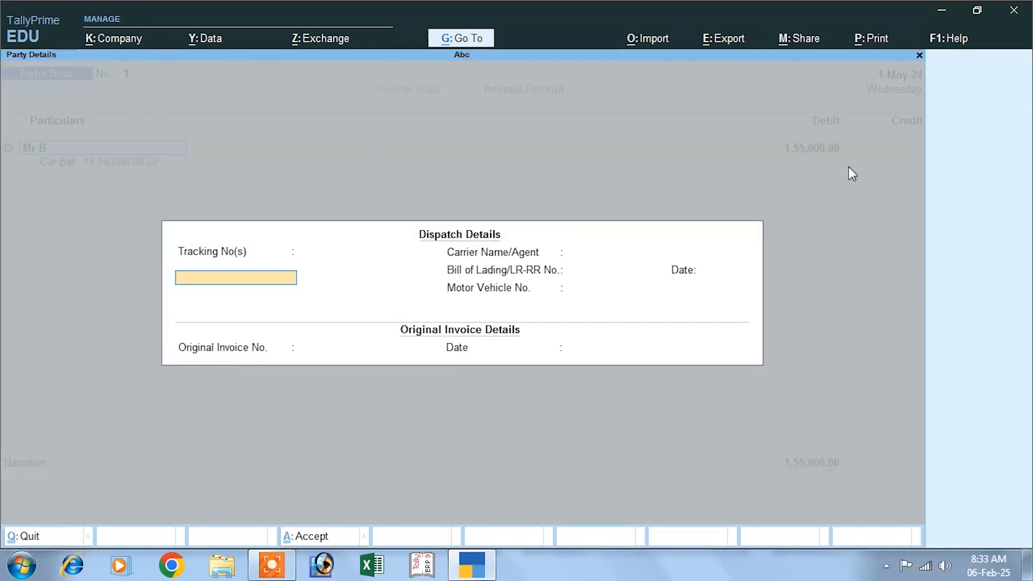
- Leave the dispatch and original invoice details blank and accept the default party details for the debit note
key(Return)
key(Return)
key(Return)
key(Return)
key(Return)
key(Return)
key(Return)
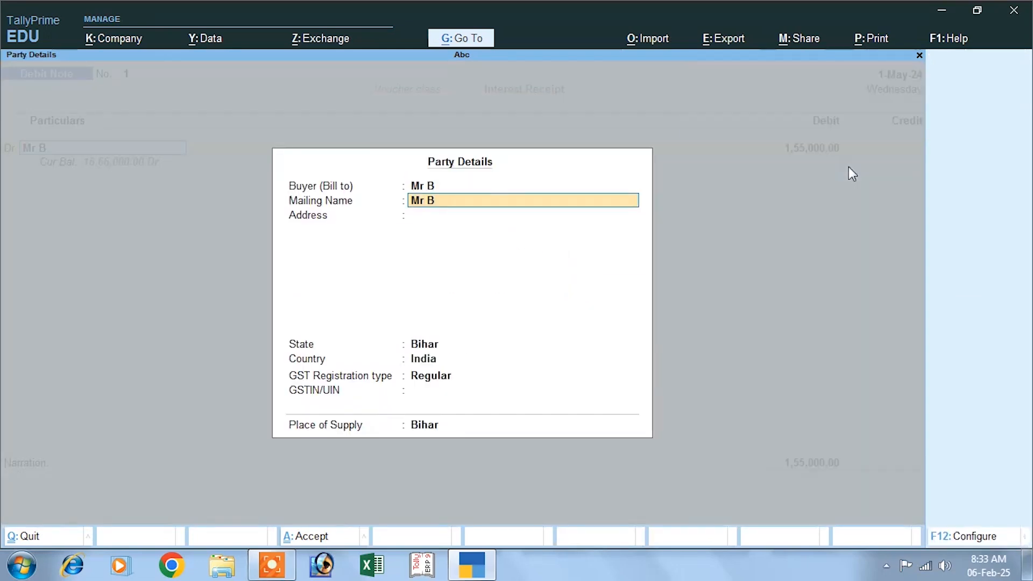
key(Return)
key(Return)
key(Return)
key(Return)
key(Return)
key(Return)
key(Return)
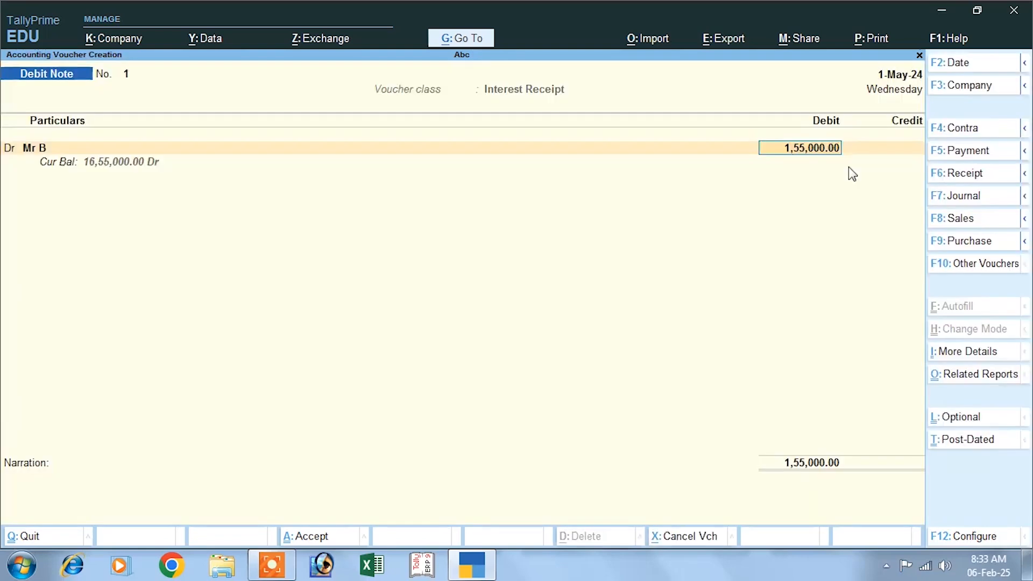
- Allocate the 1,55,000.00 debit to New Ref 1, keeping interest at 10% per 30-Day Month on Debit Balances Only
key(Return)
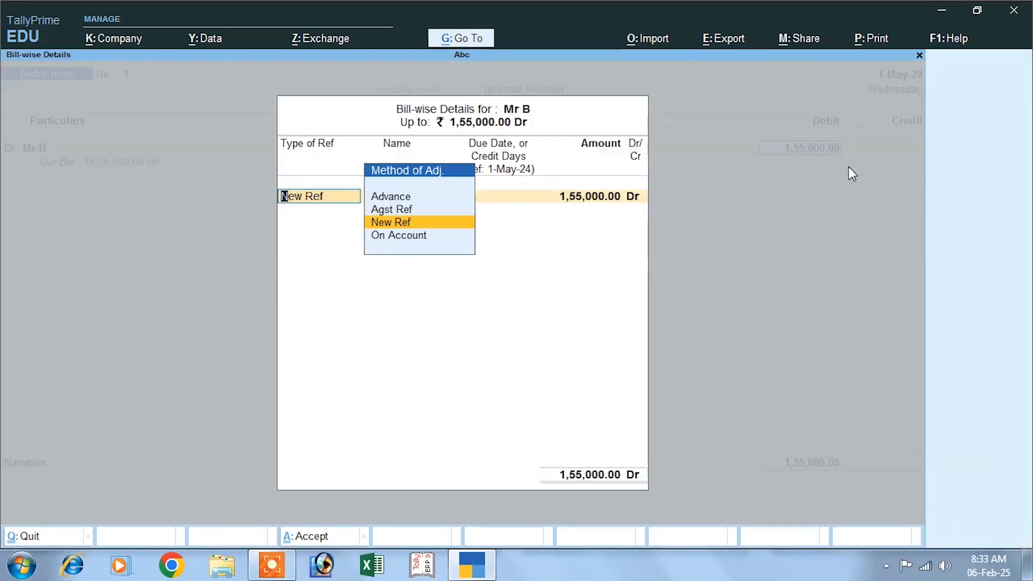
key(Return)
key(Return)
key(Return)
key(Return)
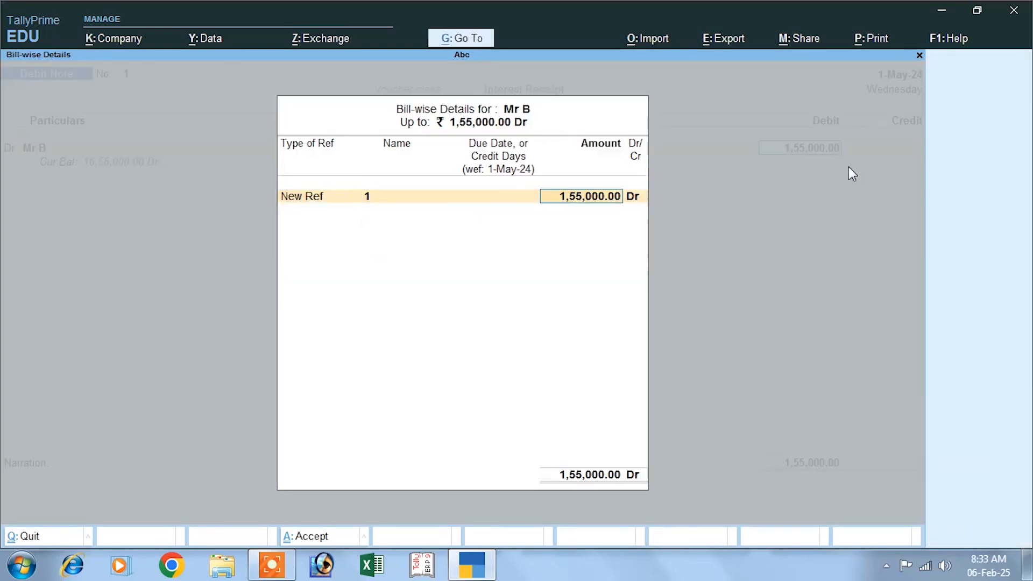
key(Return)
key(Return)
key(Return)
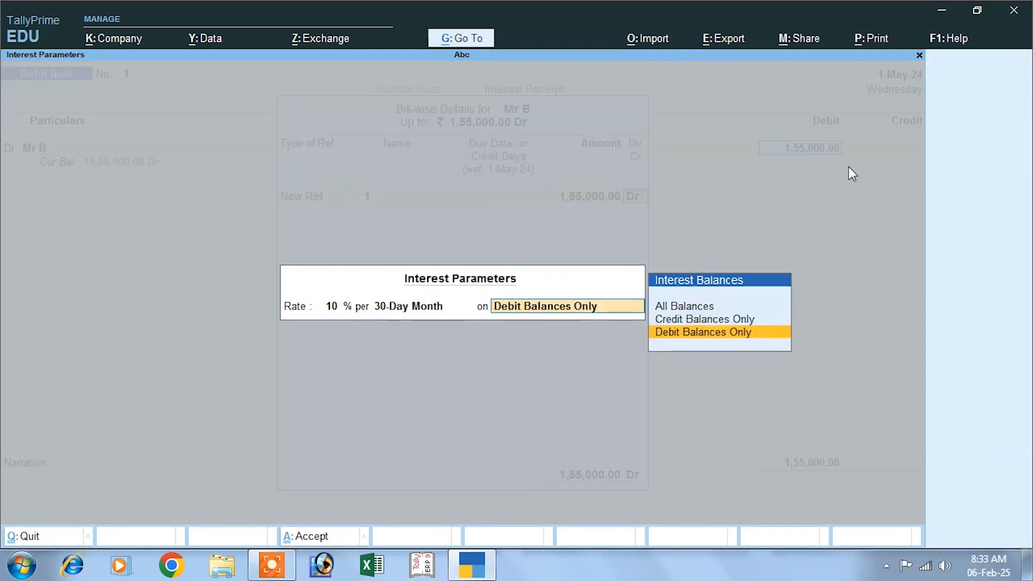
key(Return)
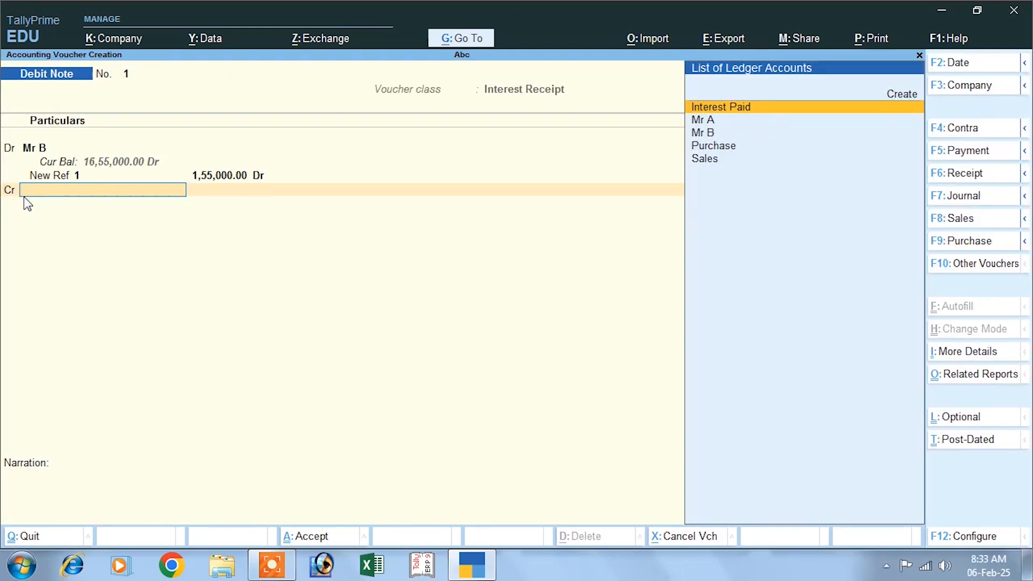
- Create a ledger named Interest Receipt for the credit line and place it under Indirect Incomes
click(891, 97)
text(In)
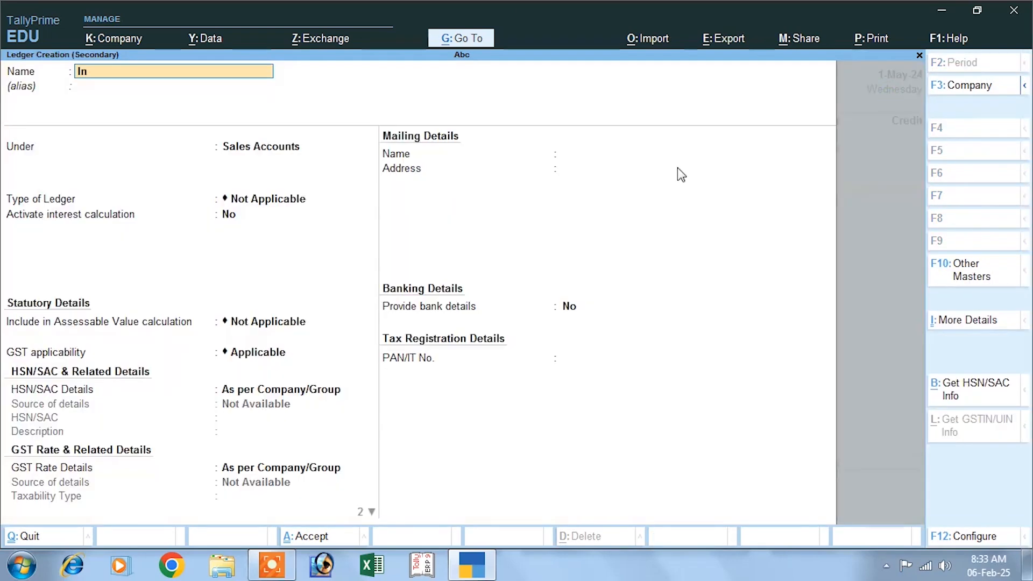
text(terest Receipt)
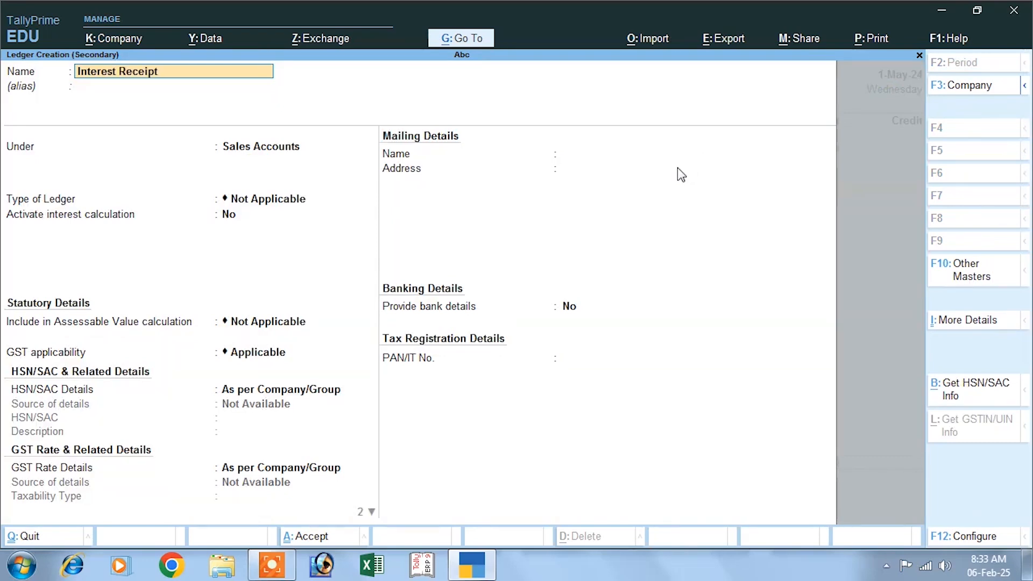
key(Return)
text(I)
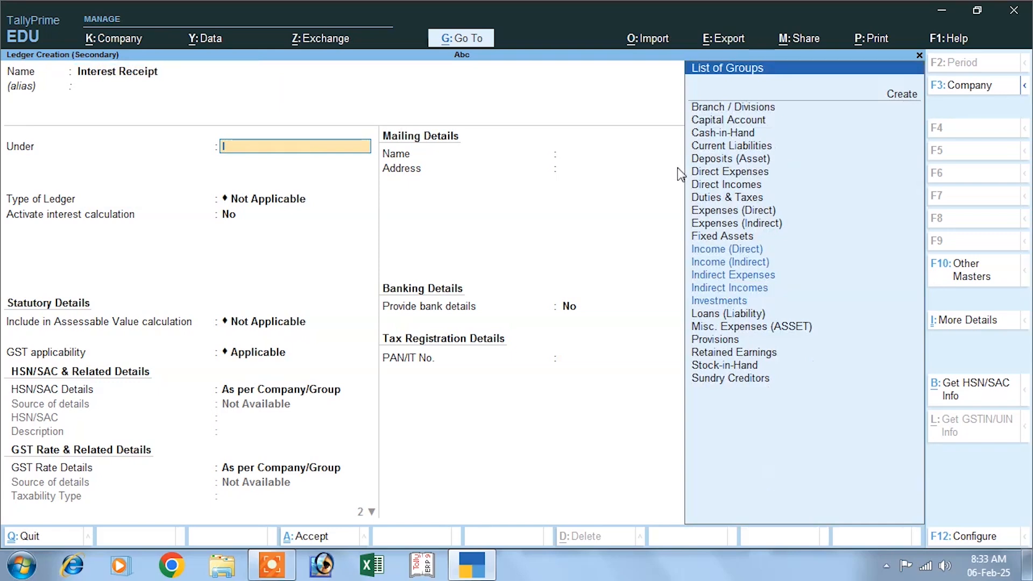
key(Down)
key(Down)
key(Down)
key(Down)
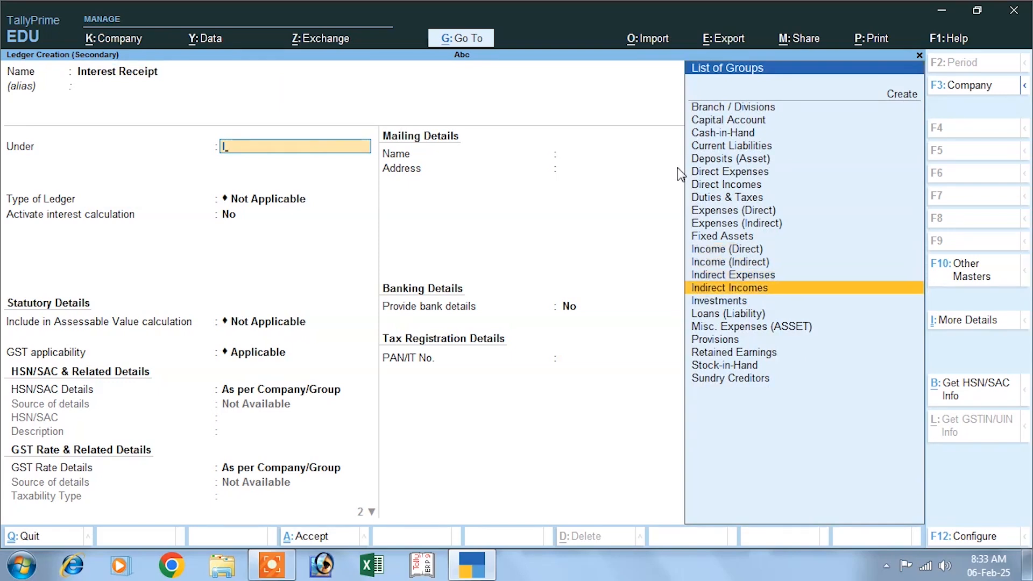
key(Return)
- Keep the remaining ledger settings at their defaults and save the ledger as the debit note's credit account
key(Return)
key(Return)
key(Return)
key(Return)
key(Return)
key(Return)
key(Return)
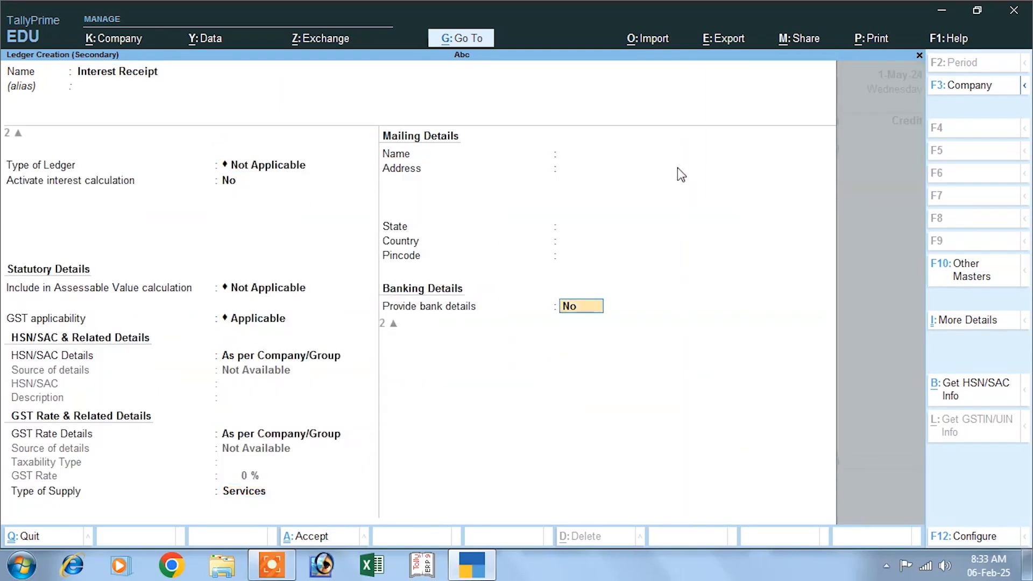
key(Return)
key(Return)
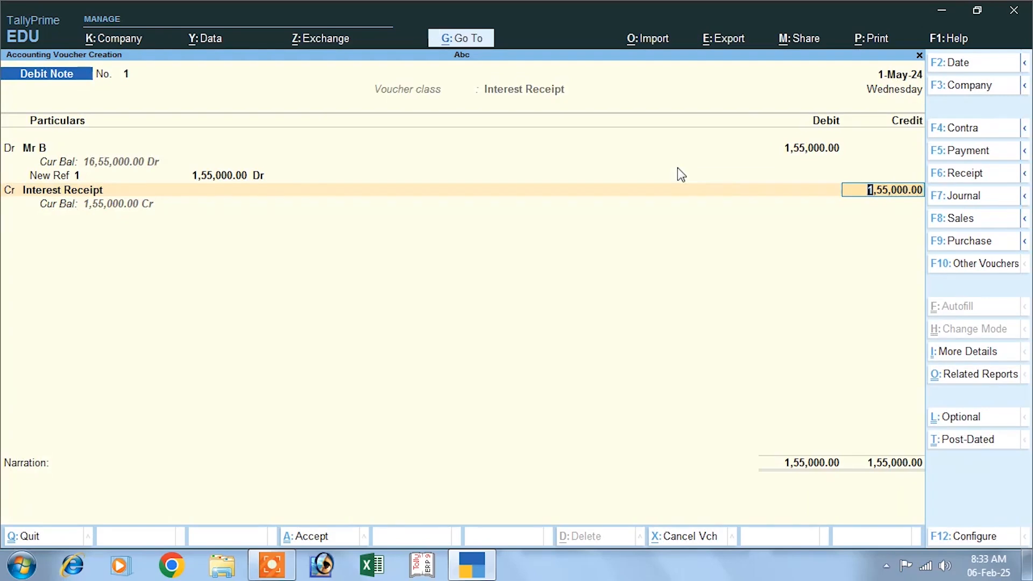
- Accept the 1,55,000.00 credit to Interest Receipt, leave the narration blank and save the debit note
key(Return)
key(Return)
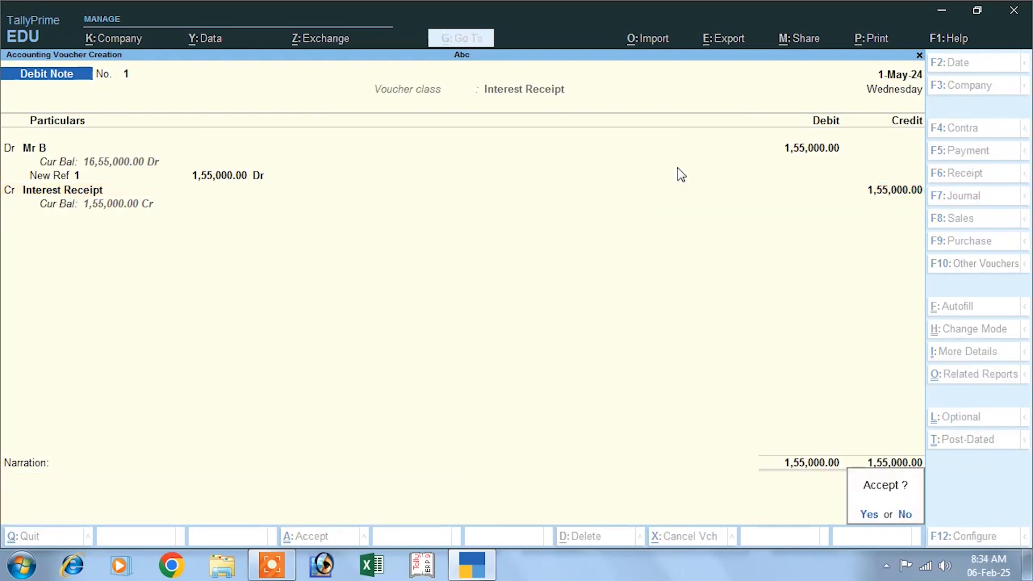
key(Return)
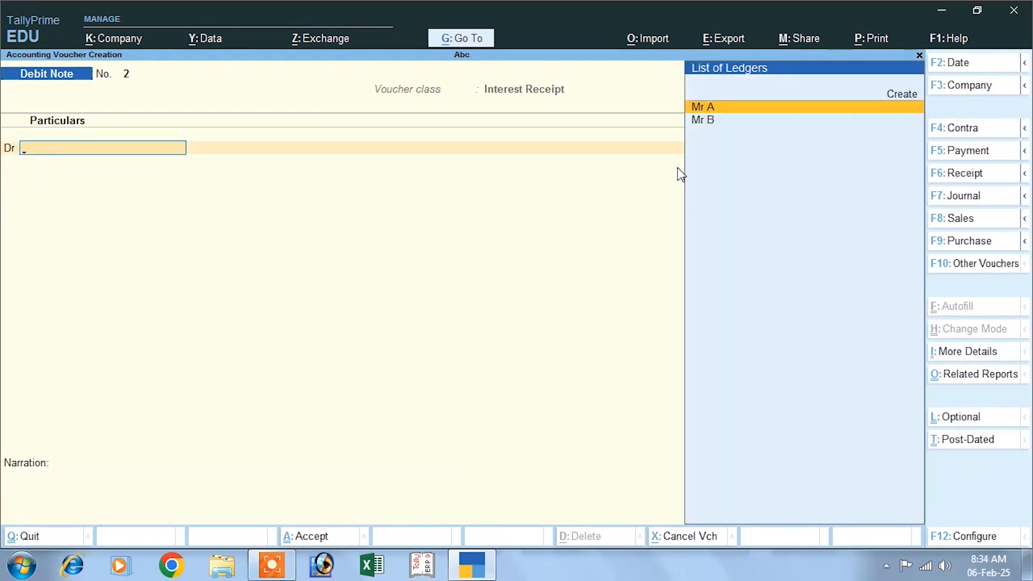
- Switch to a Receipt voucher and credit the Mr B ledger with 16,55,000
click(935, 174)
click(709, 159)
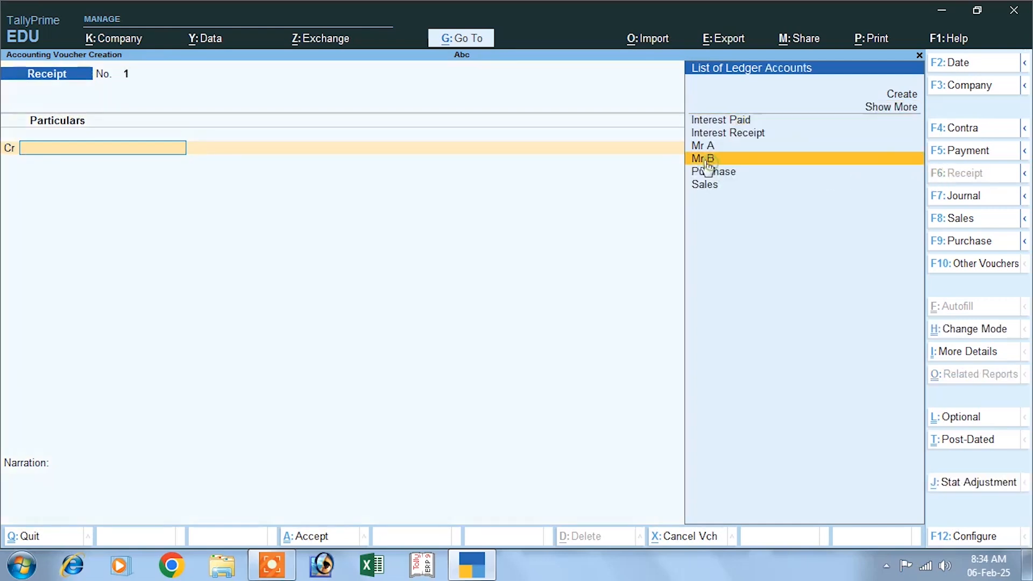
click(694, 161)
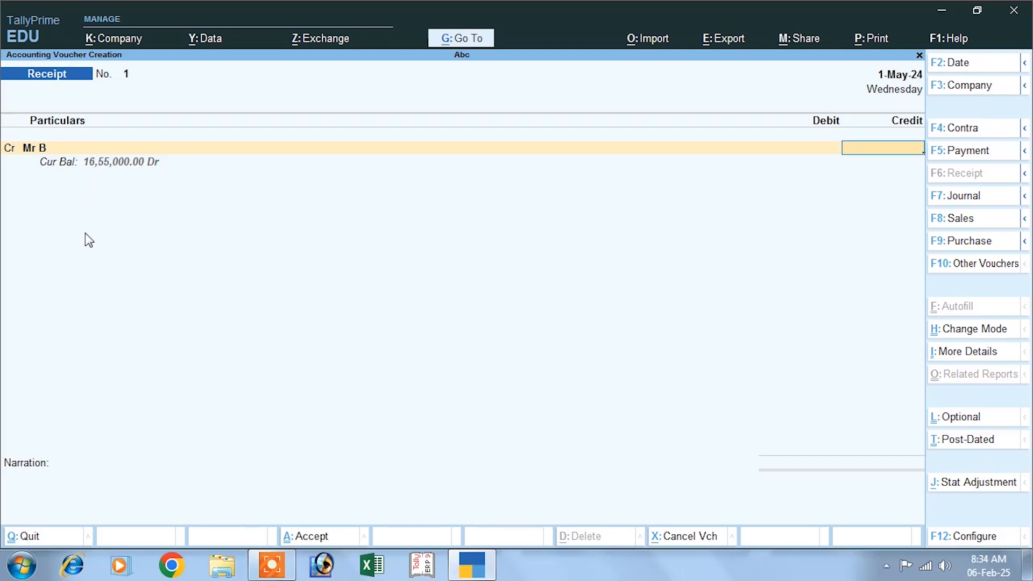
text(1655000)
key(Return)
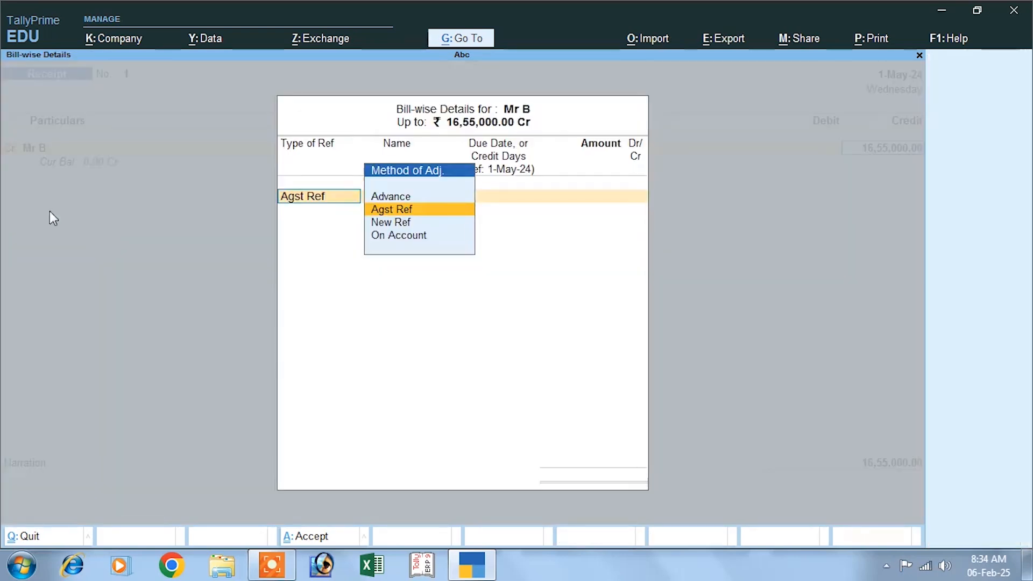
- Allocate the receipt with Agst Ref to pending bill 1 and debit Cash with 16,55,000.00
key(Return)
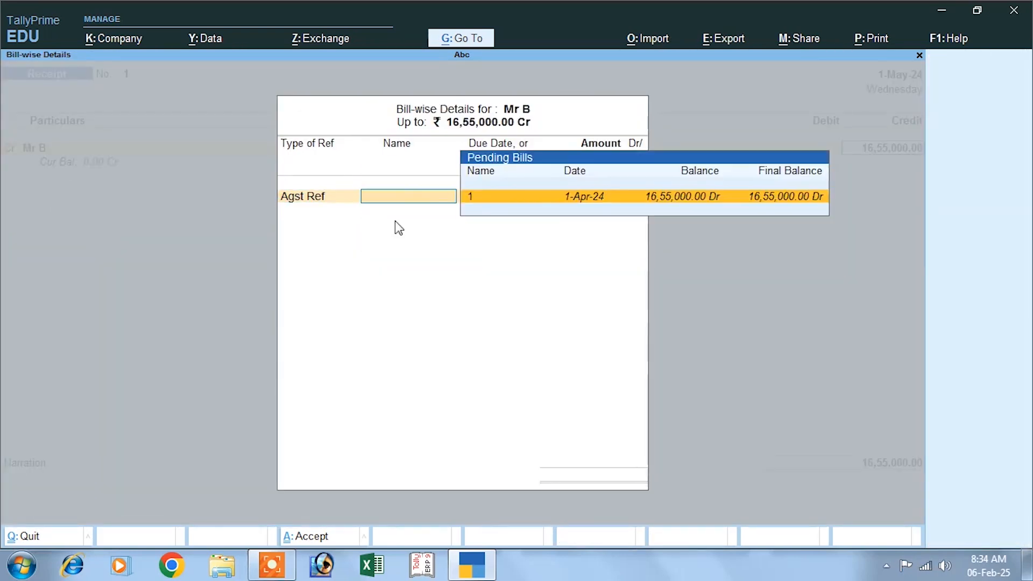
key(Return)
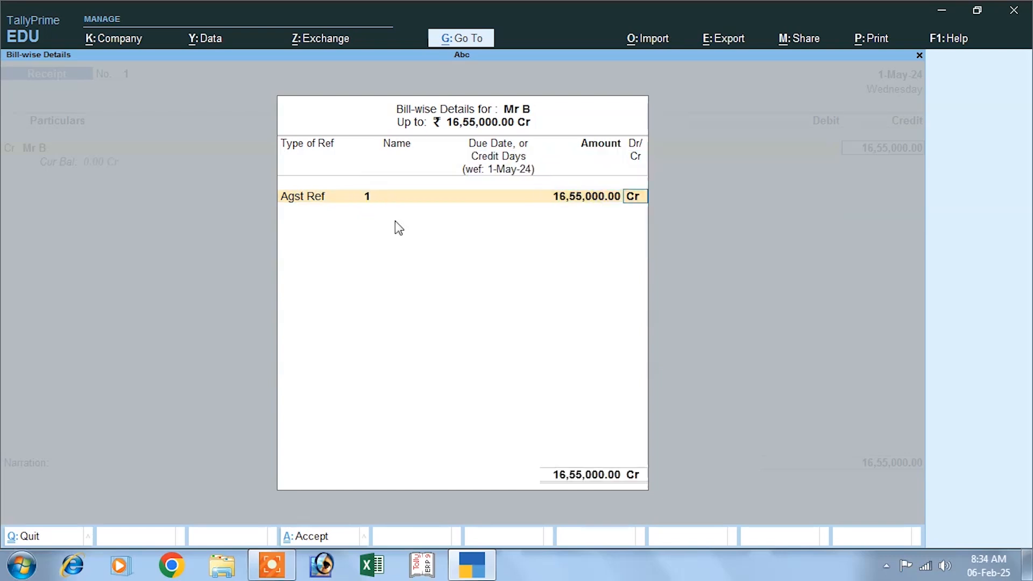
key(Return)
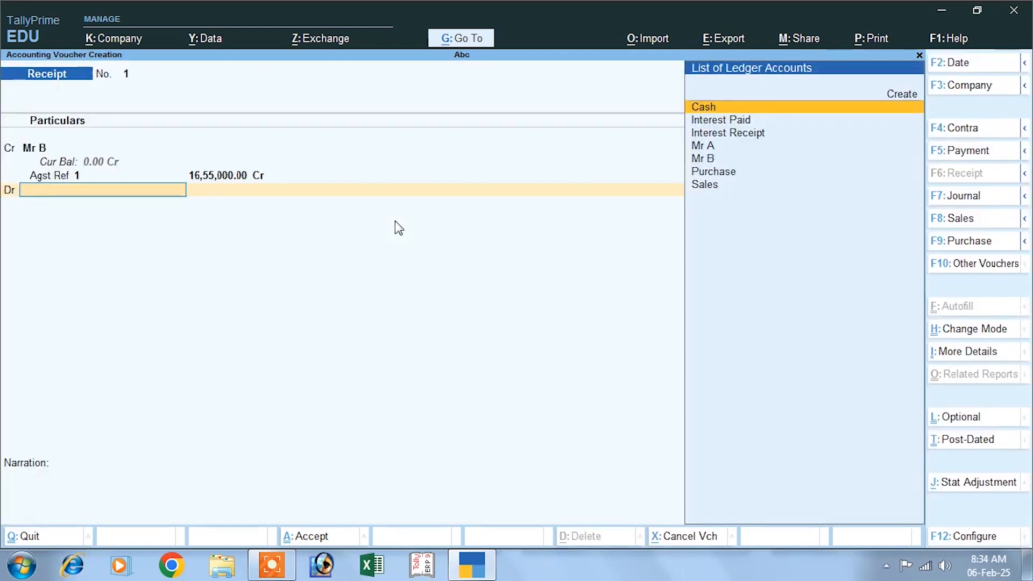
key(Return)
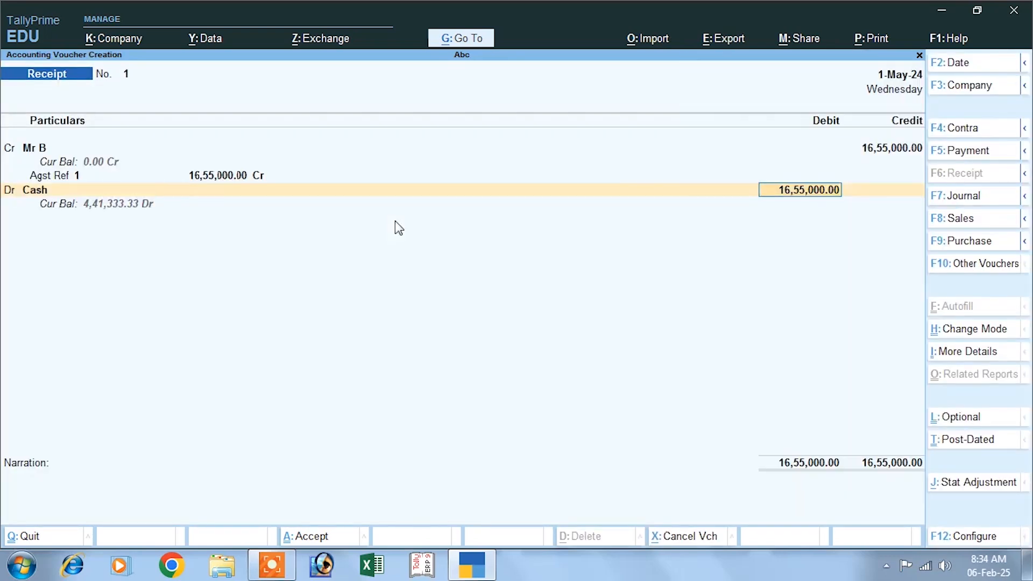
key(Return)
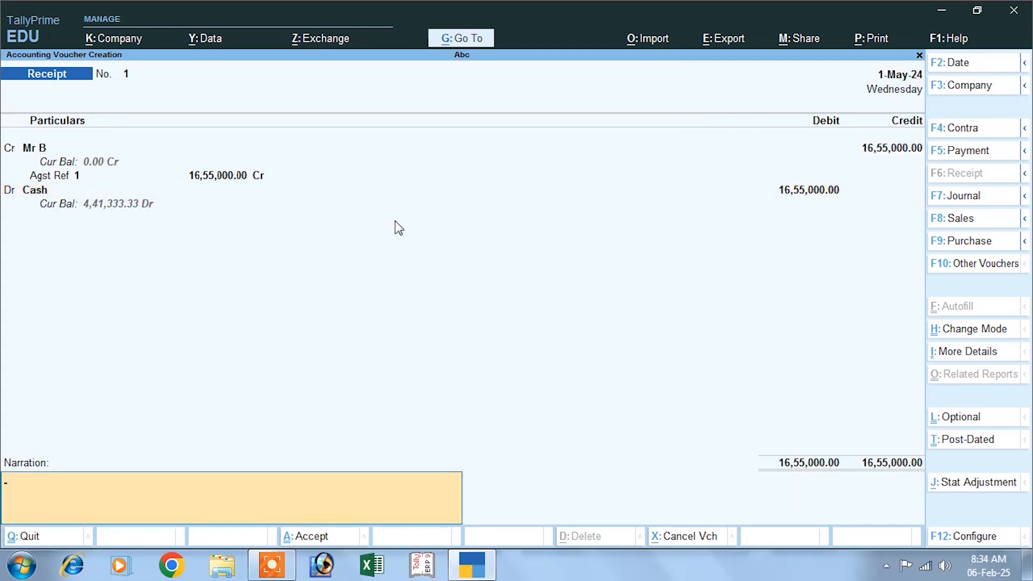
- Enter the narration "being cash receipt" and save the receipt voucher
text(being cashn receipt)
key(Return)
key(Return)
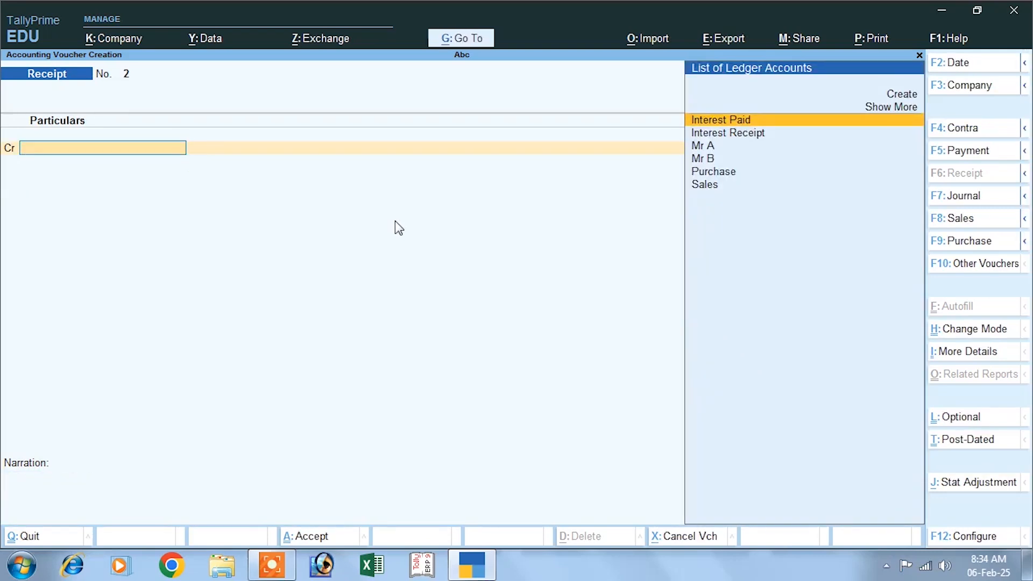
- Check Mr B's current balance by selecting that ledger in a new Receipt voucher, and leave the voucher unsaved
click(705, 162)
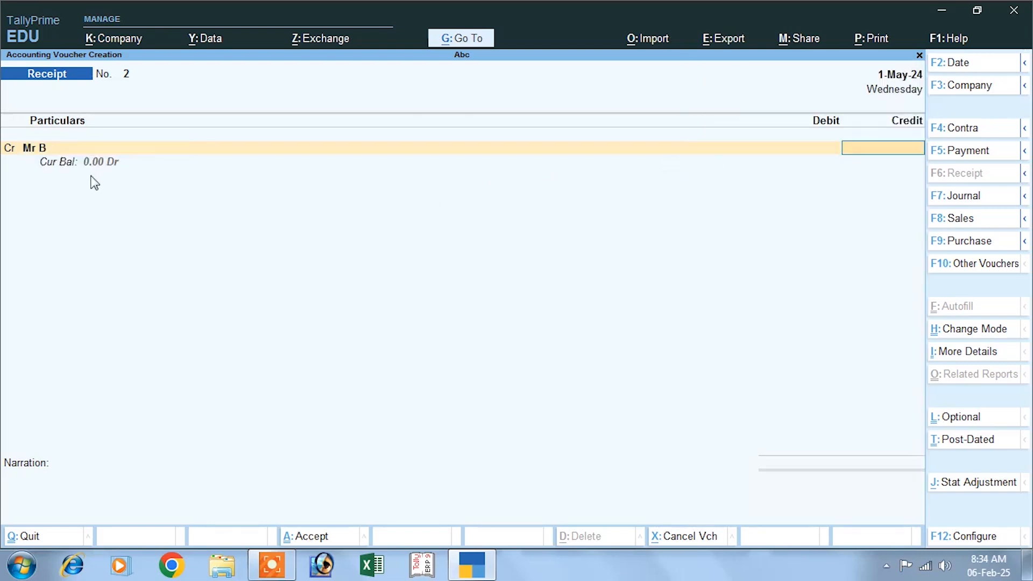
key(Escape)
key(Return)
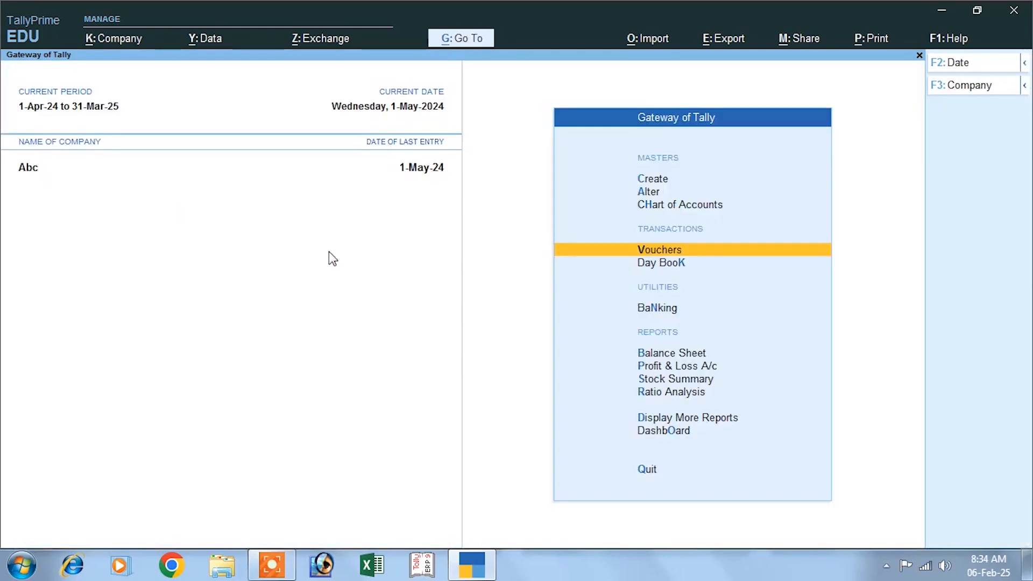
- Check the Interest Receivable calculation report for outstanding interest and return to the Gateway of Tally without quitting
key(Down)
key(Down)
key(Down)
key(Down)
key(Down)
key(Down)
key(Down)
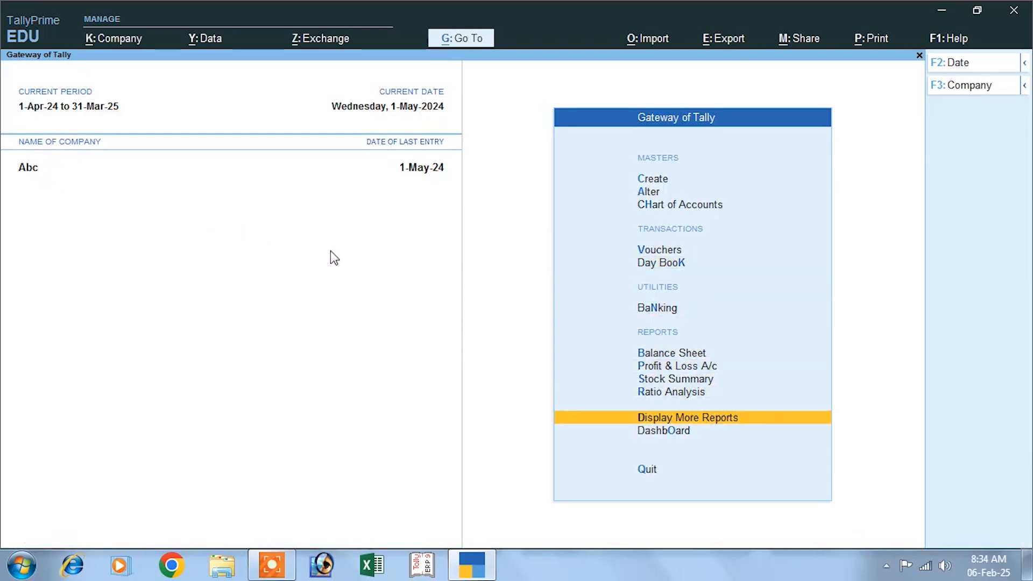
key(Return)
key(Down)
key(Down)
key(Down)
key(Down)
key(Down)
key(Return)
key(Down)
key(Return)
key(Down)
key(Return)
key(Escape)
key(Up)
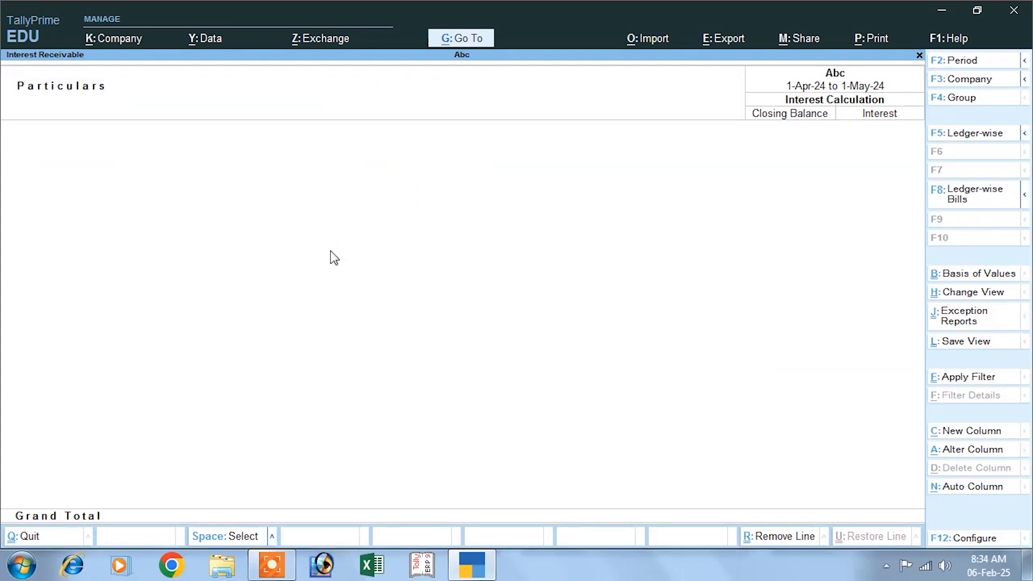
key(Escape)
key(Escape)
key(Escape)
key(Escape)
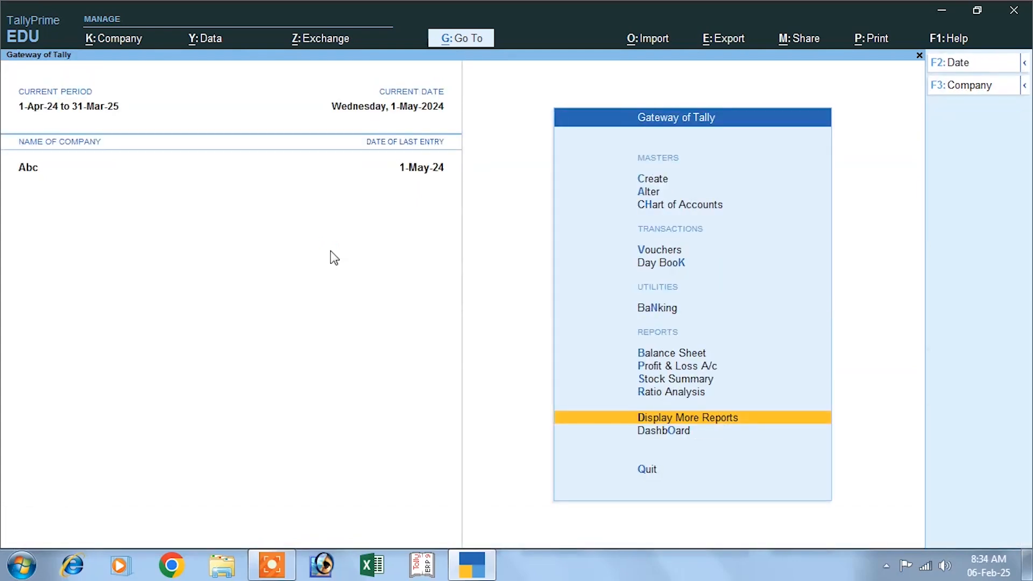
key(Escape)
key(n)
- Check Mr A's current balance by selecting that ledger in a new Payment voucher, and leave the voucher unsaved
click(671, 251)
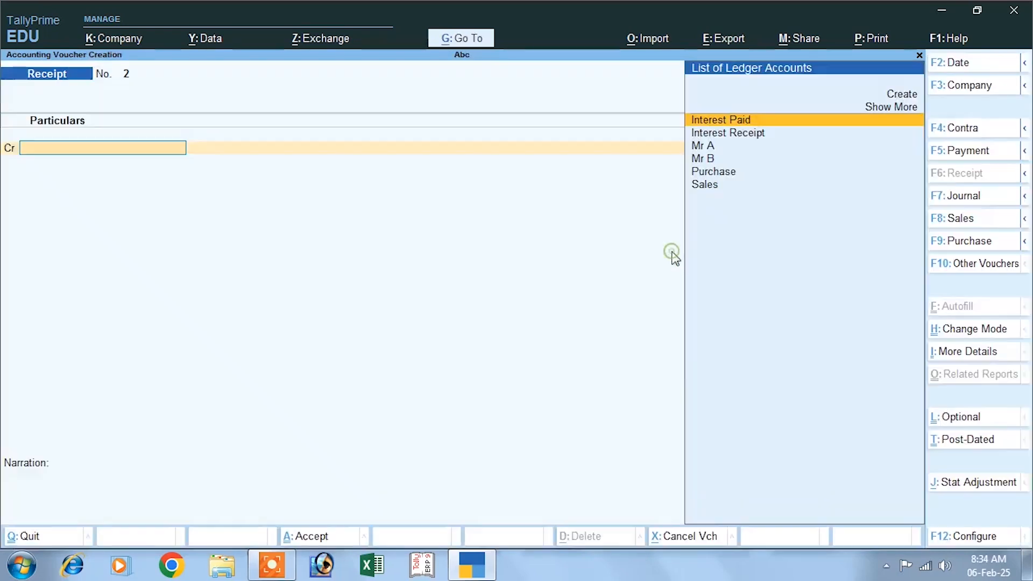
click(954, 154)
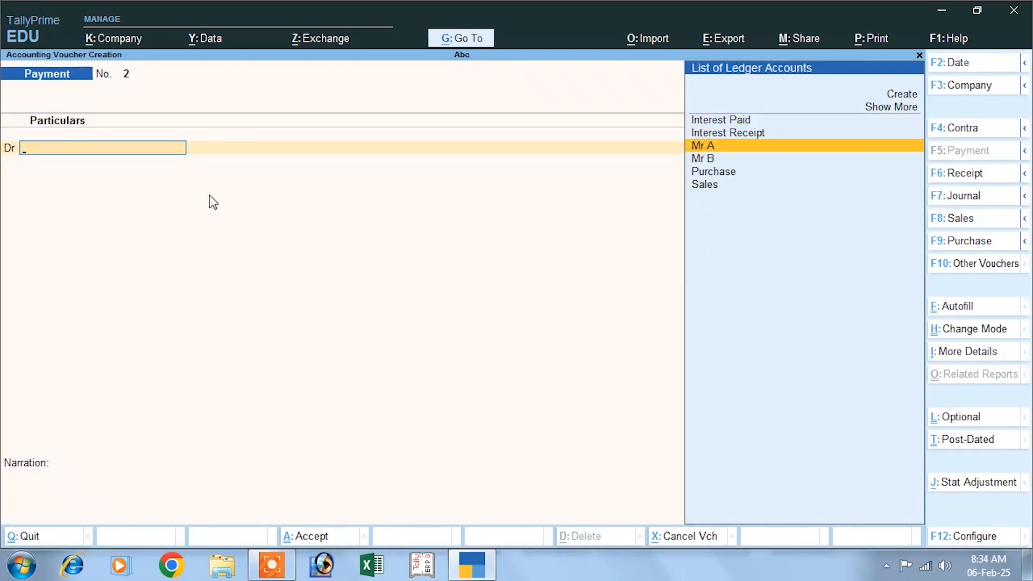
key(Return)
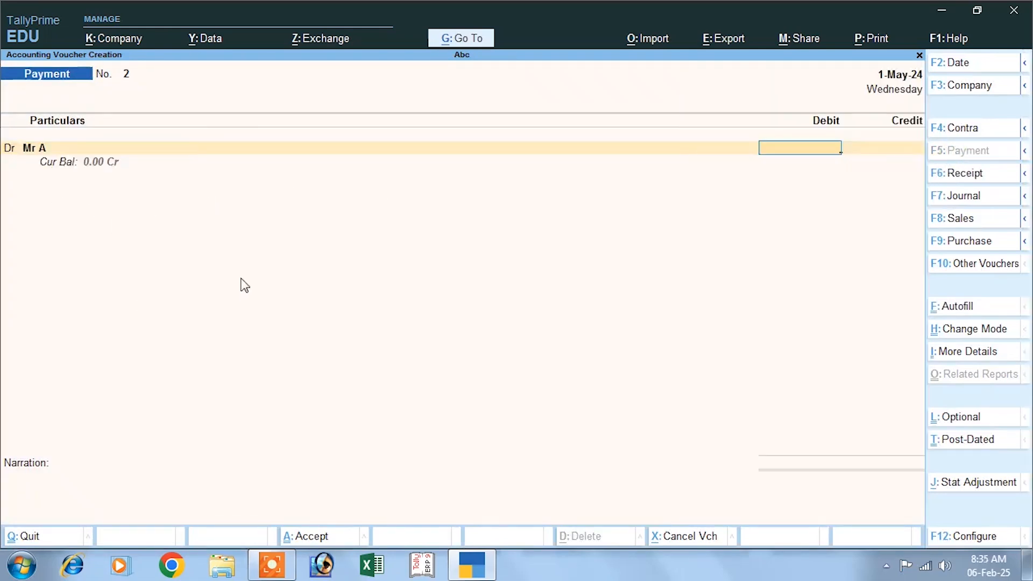
key(Escape)
key(Escape)
key(n)
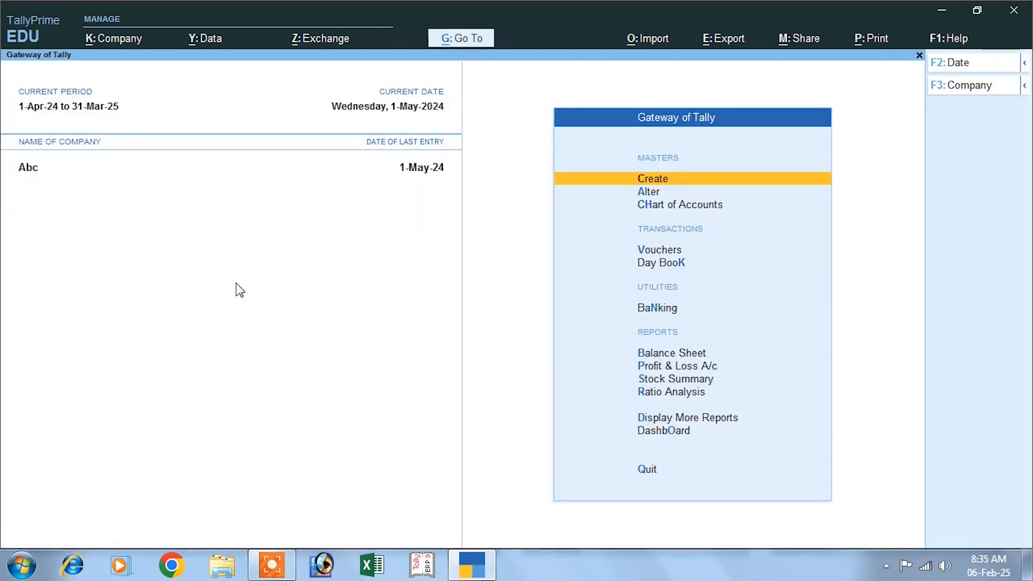